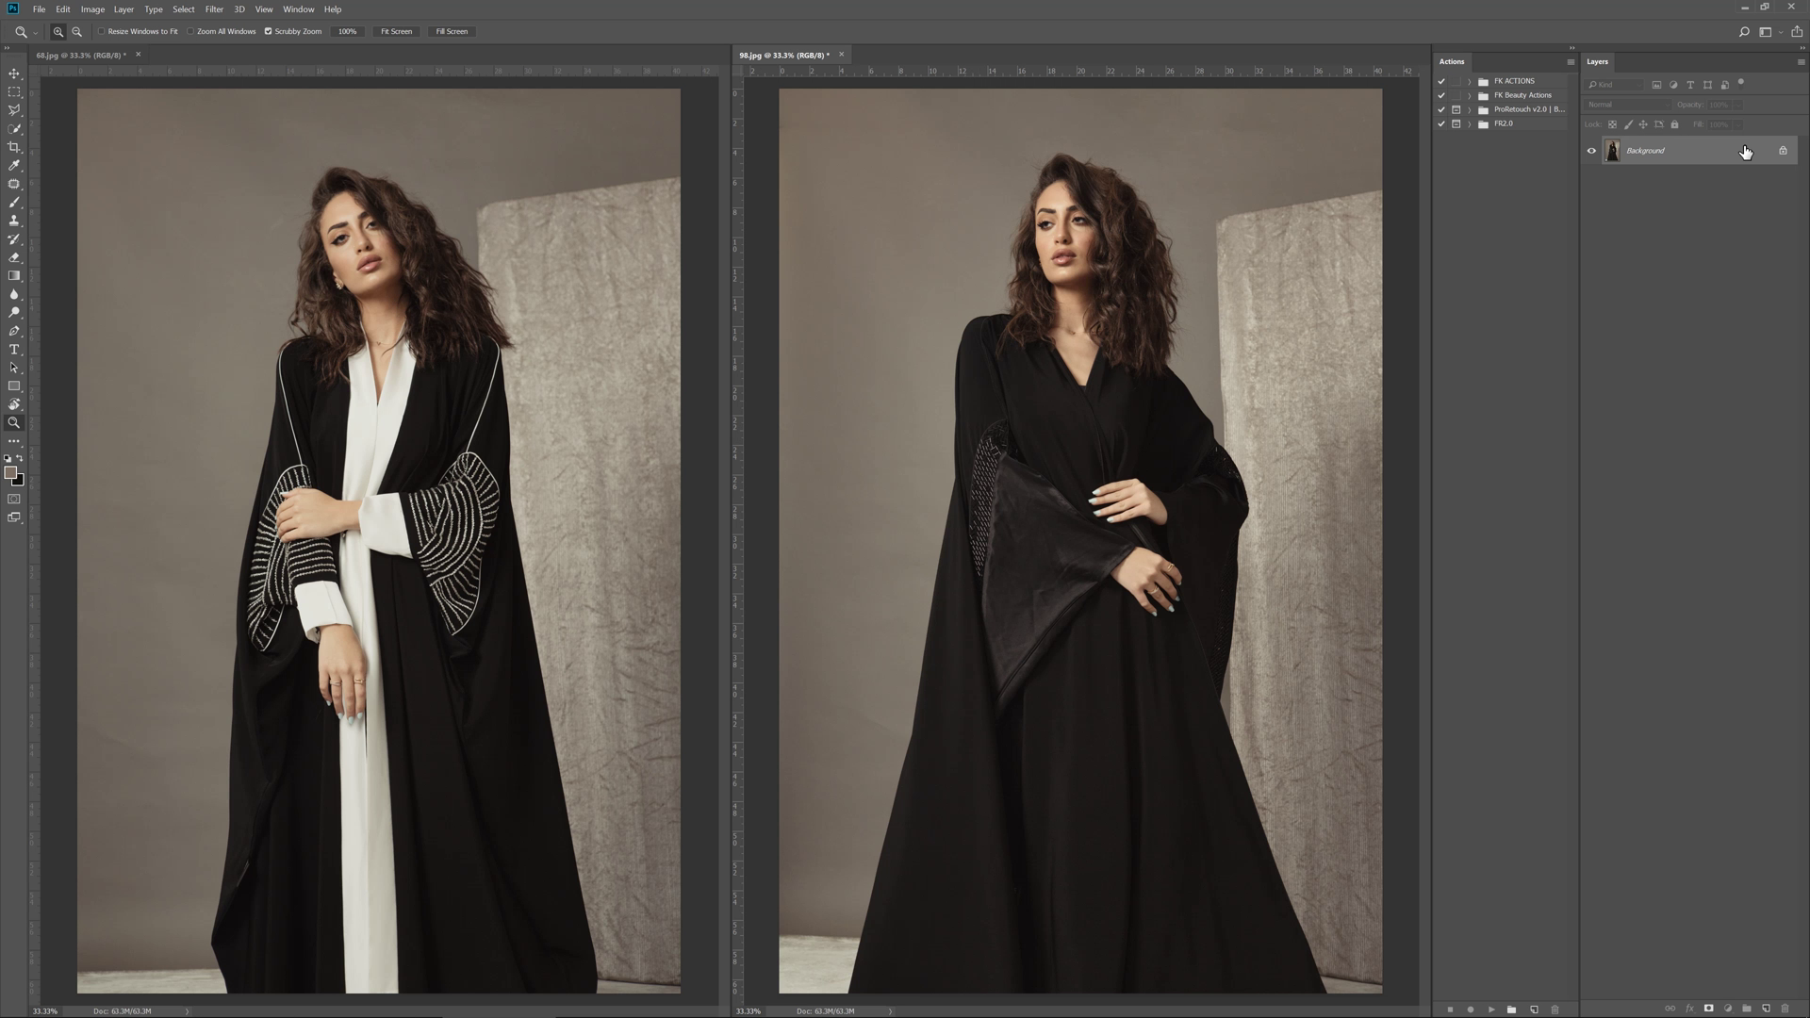
Copy the 98.jpg Background onto a new Layer 1 with Ctrl+J.
{"action": "key", "text": "ctrl+j"}
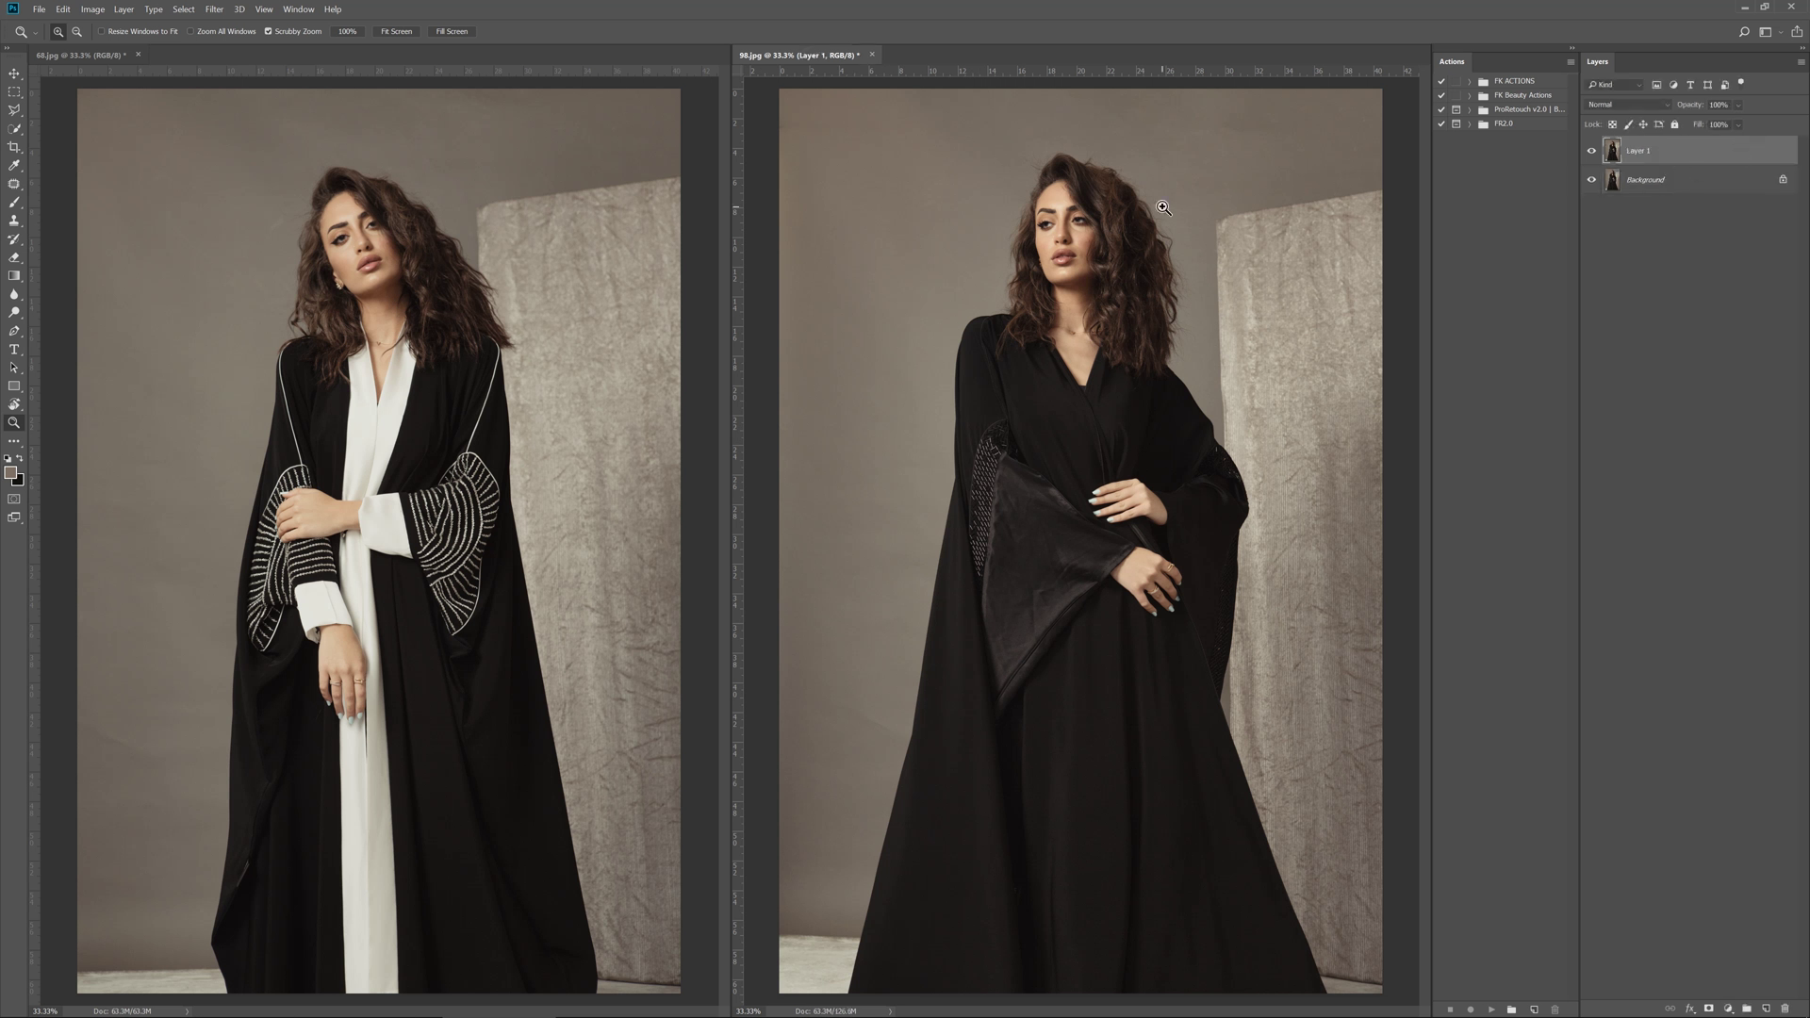
Open Select > Color Range and sample the grey backdrop around the model.
{"action": "left_click", "coordinate": [185, 9]}
{"action": "left_click", "coordinate": [206, 139]}
{"action": "left_click_drag", "start_coordinate": [243, 200], "coordinate": [538, 179]}
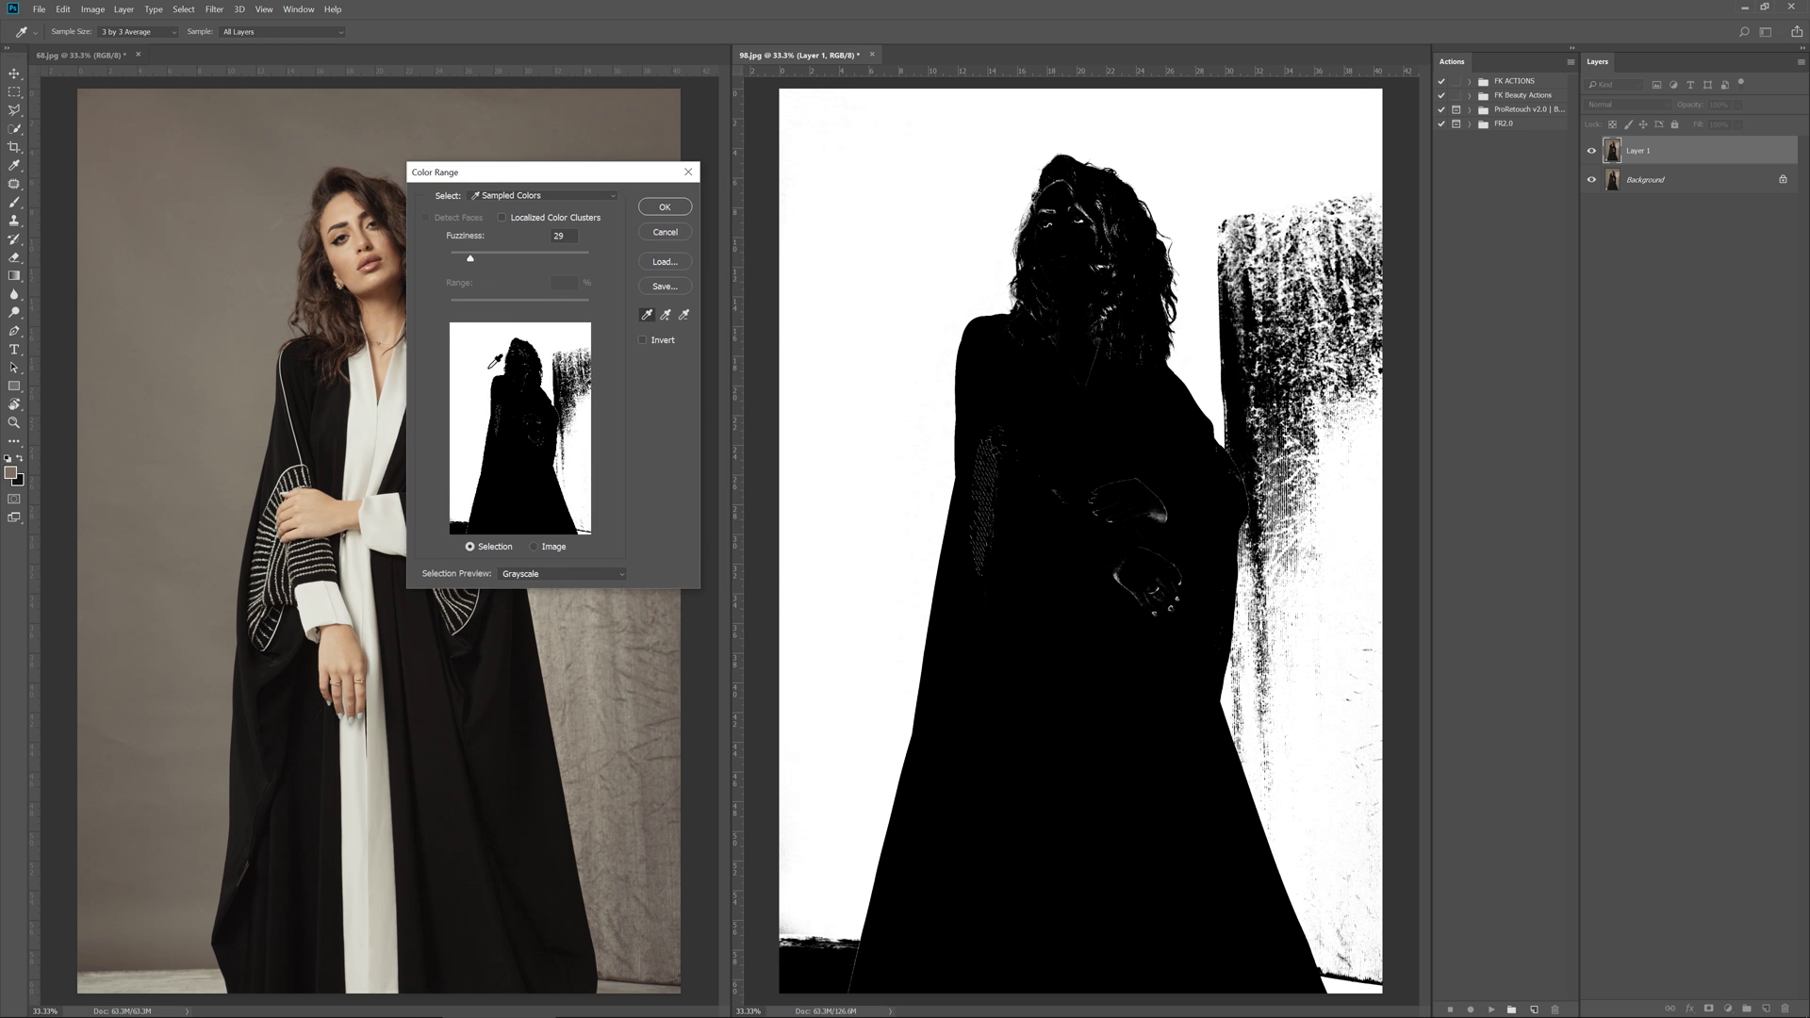
{"action": "left_click", "coordinate": [906, 227]}
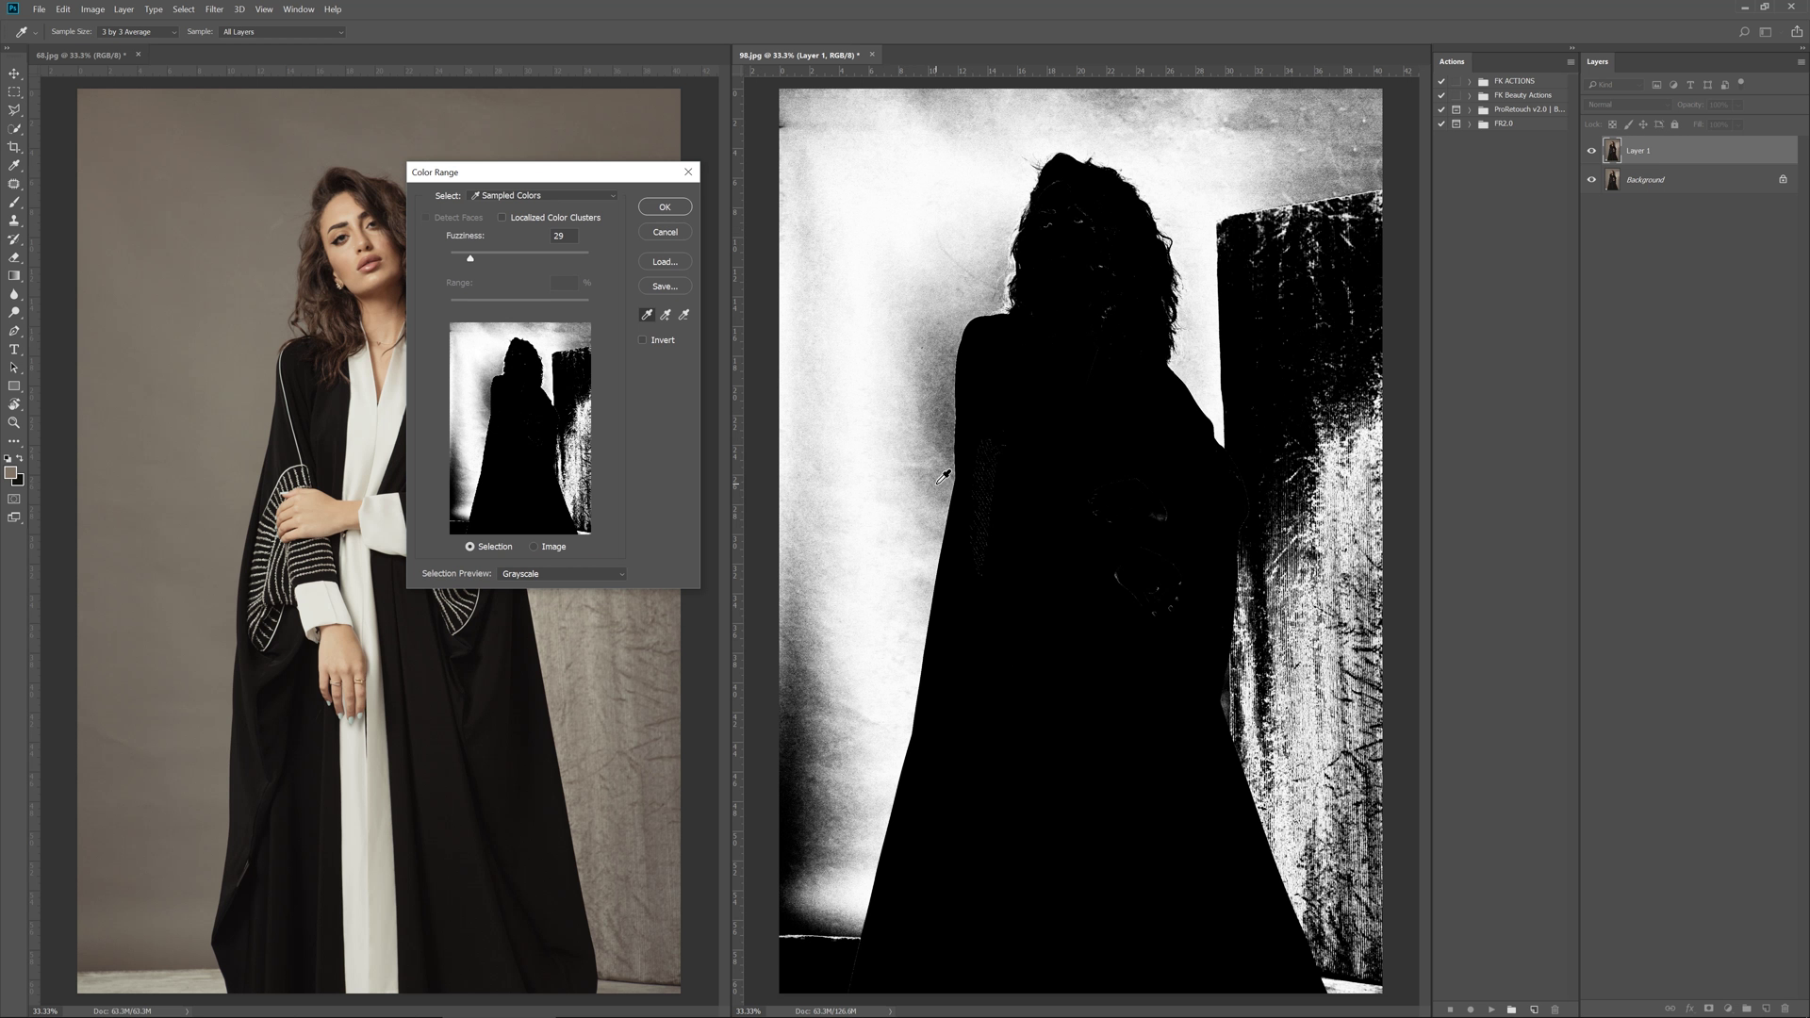
{"action": "left_click", "coordinate": [965, 272]}
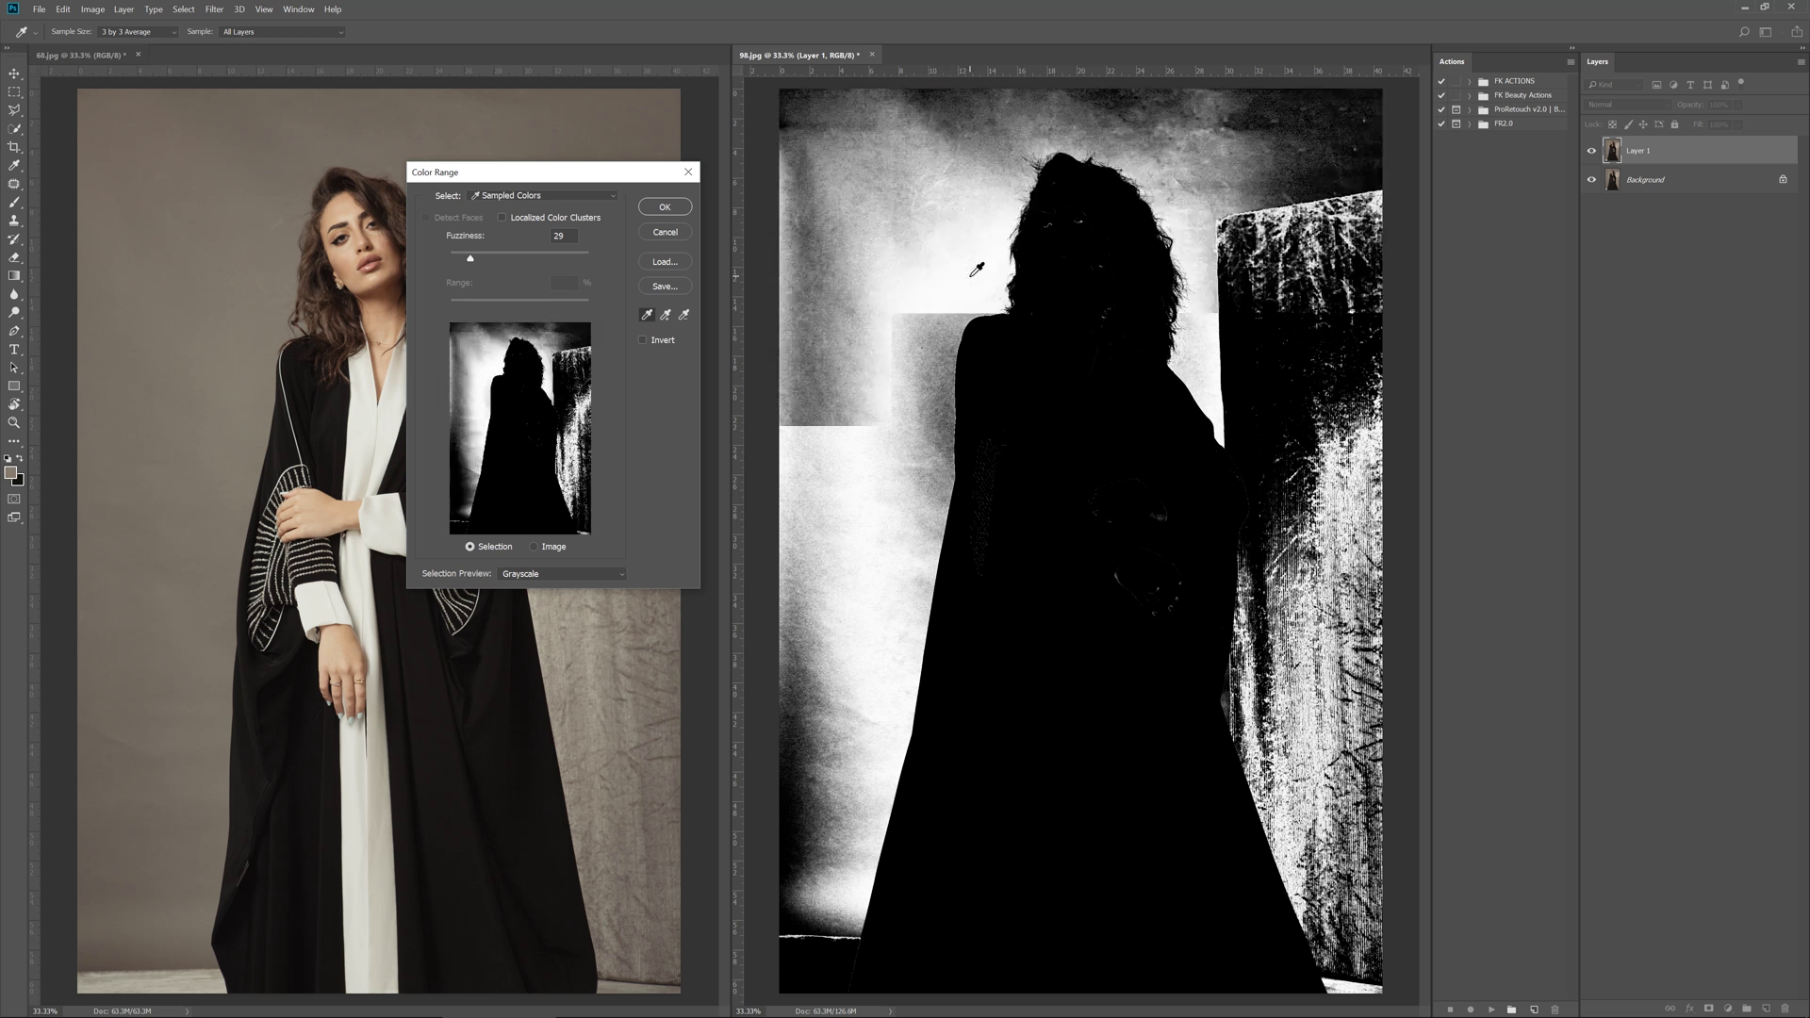
{"action": "left_click", "coordinate": [976, 142]}
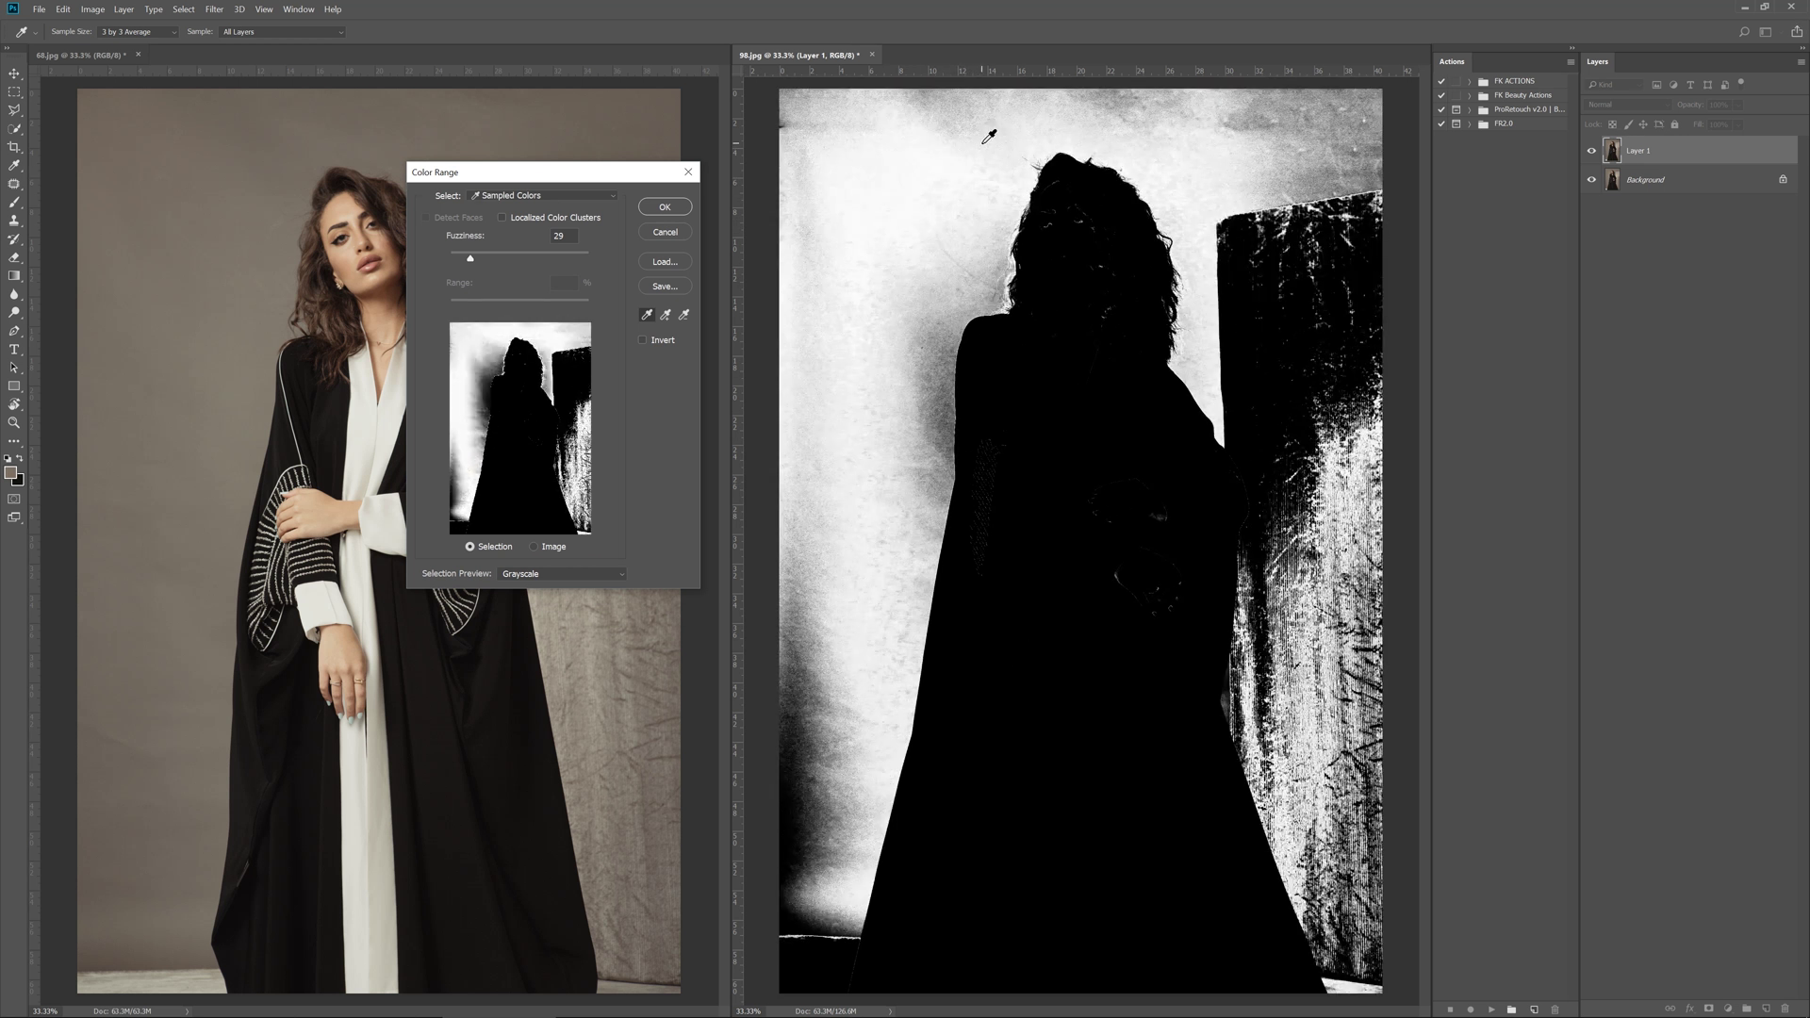
{"action": "left_click", "coordinate": [961, 275]}
{"action": "left_click", "coordinate": [940, 331]}
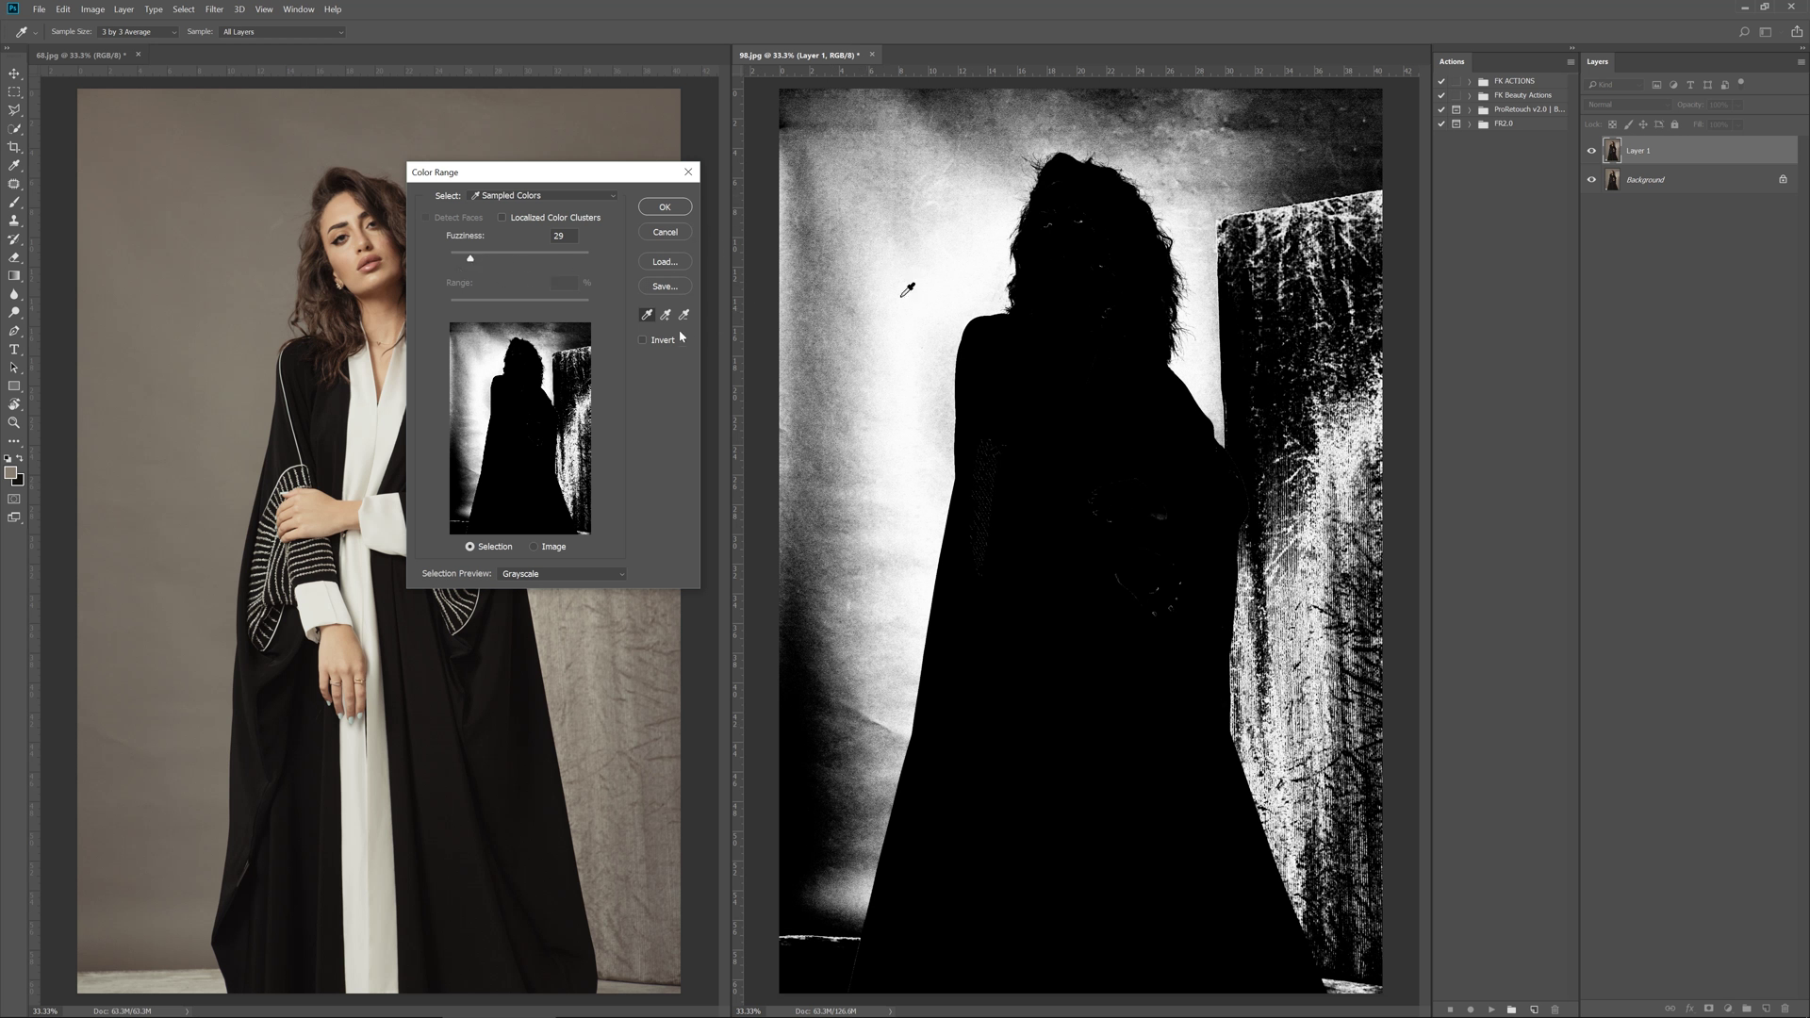
{"action": "left_click", "coordinate": [929, 258]}
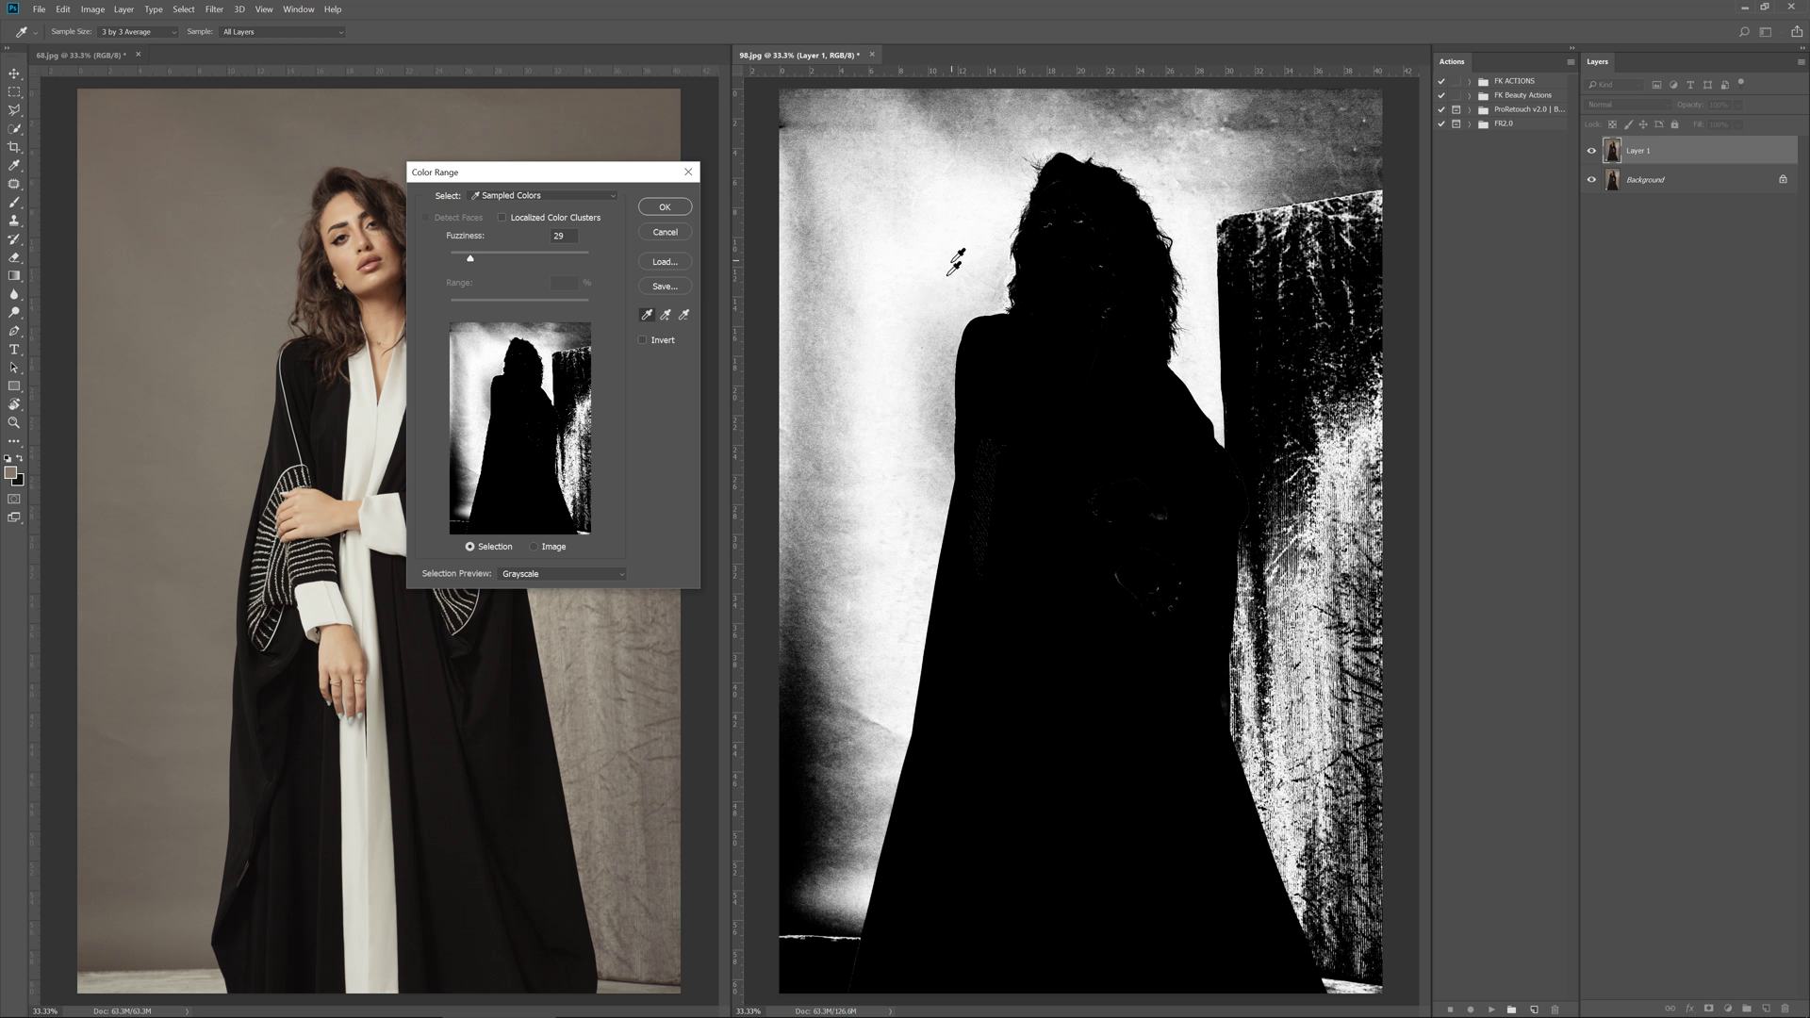
Add the right wall panel, top and lower-left backdrop to the sample, and accept.
{"action": "left_click", "coordinate": [666, 317]}
{"action": "left_click", "coordinate": [820, 316]}
{"action": "left_click", "coordinate": [936, 385]}
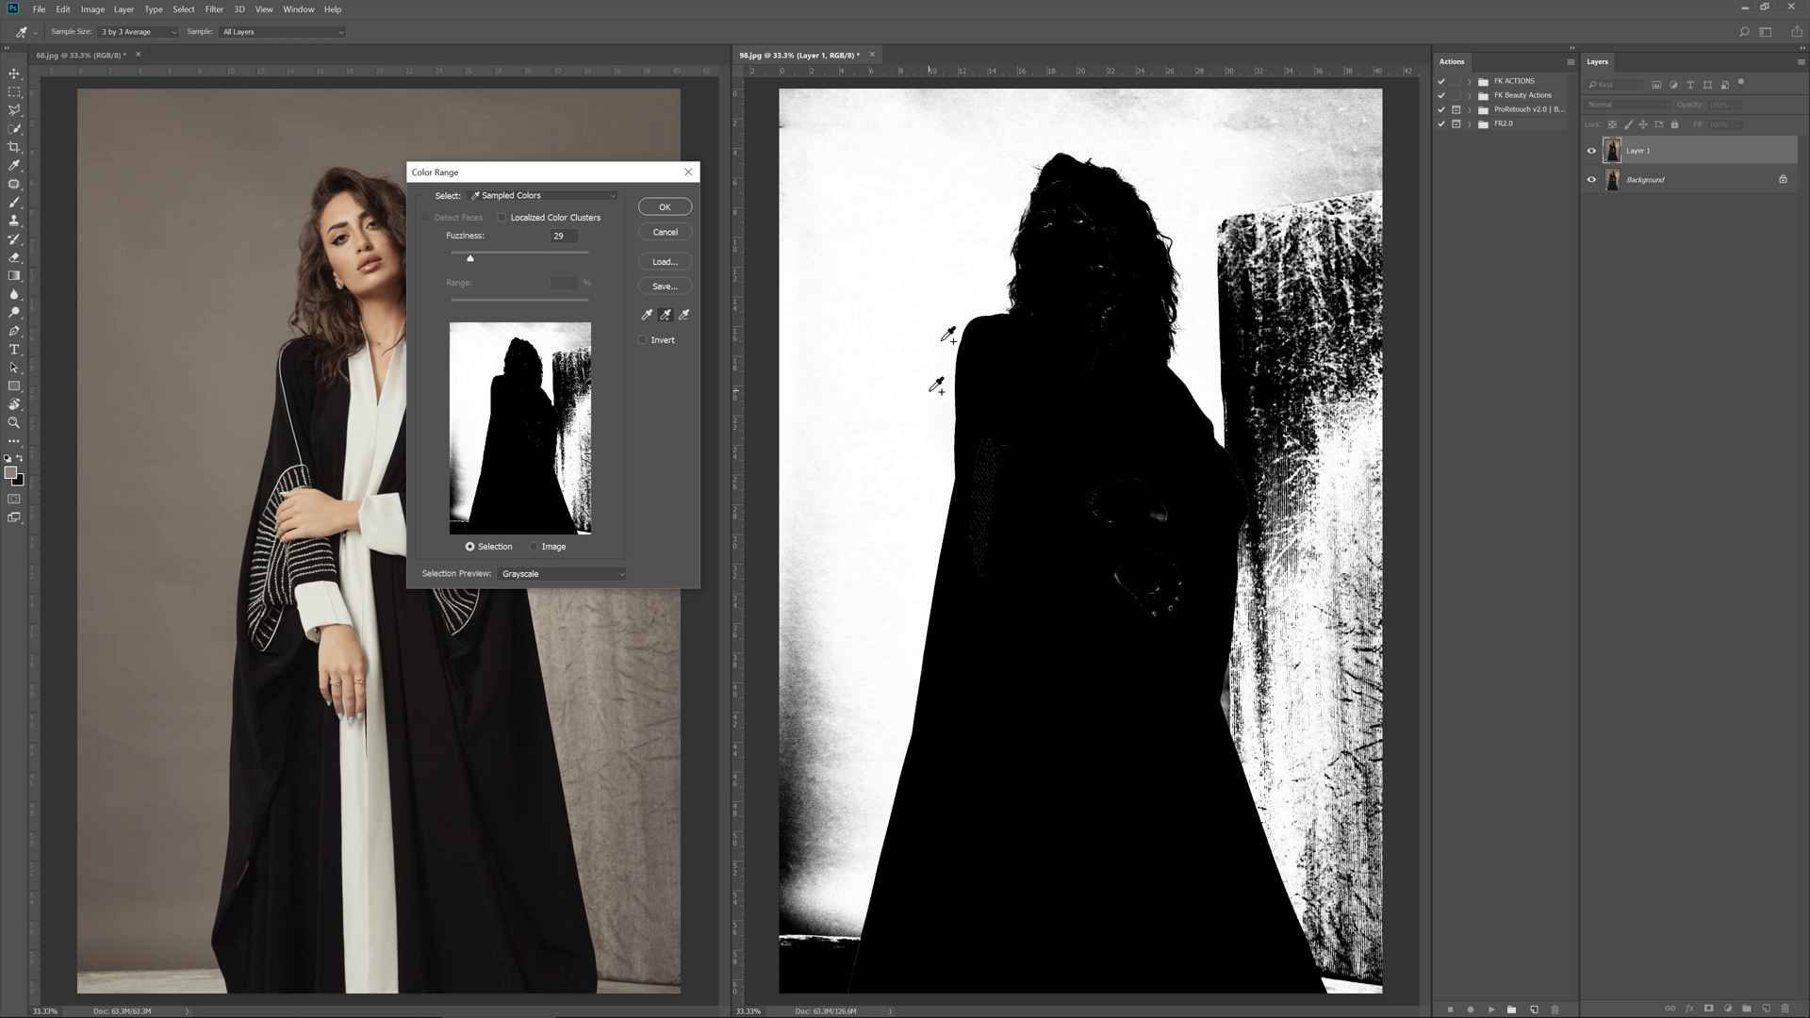
{"action": "mouse_move", "coordinate": [1233, 114]}
{"action": "left_mouse_down"}
{"action": "mouse_move", "coordinate": [1361, 138]}
{"action": "mouse_move", "coordinate": [1357, 157]}
{"action": "mouse_move", "coordinate": [905, 115]}
{"action": "left_mouse_up"}
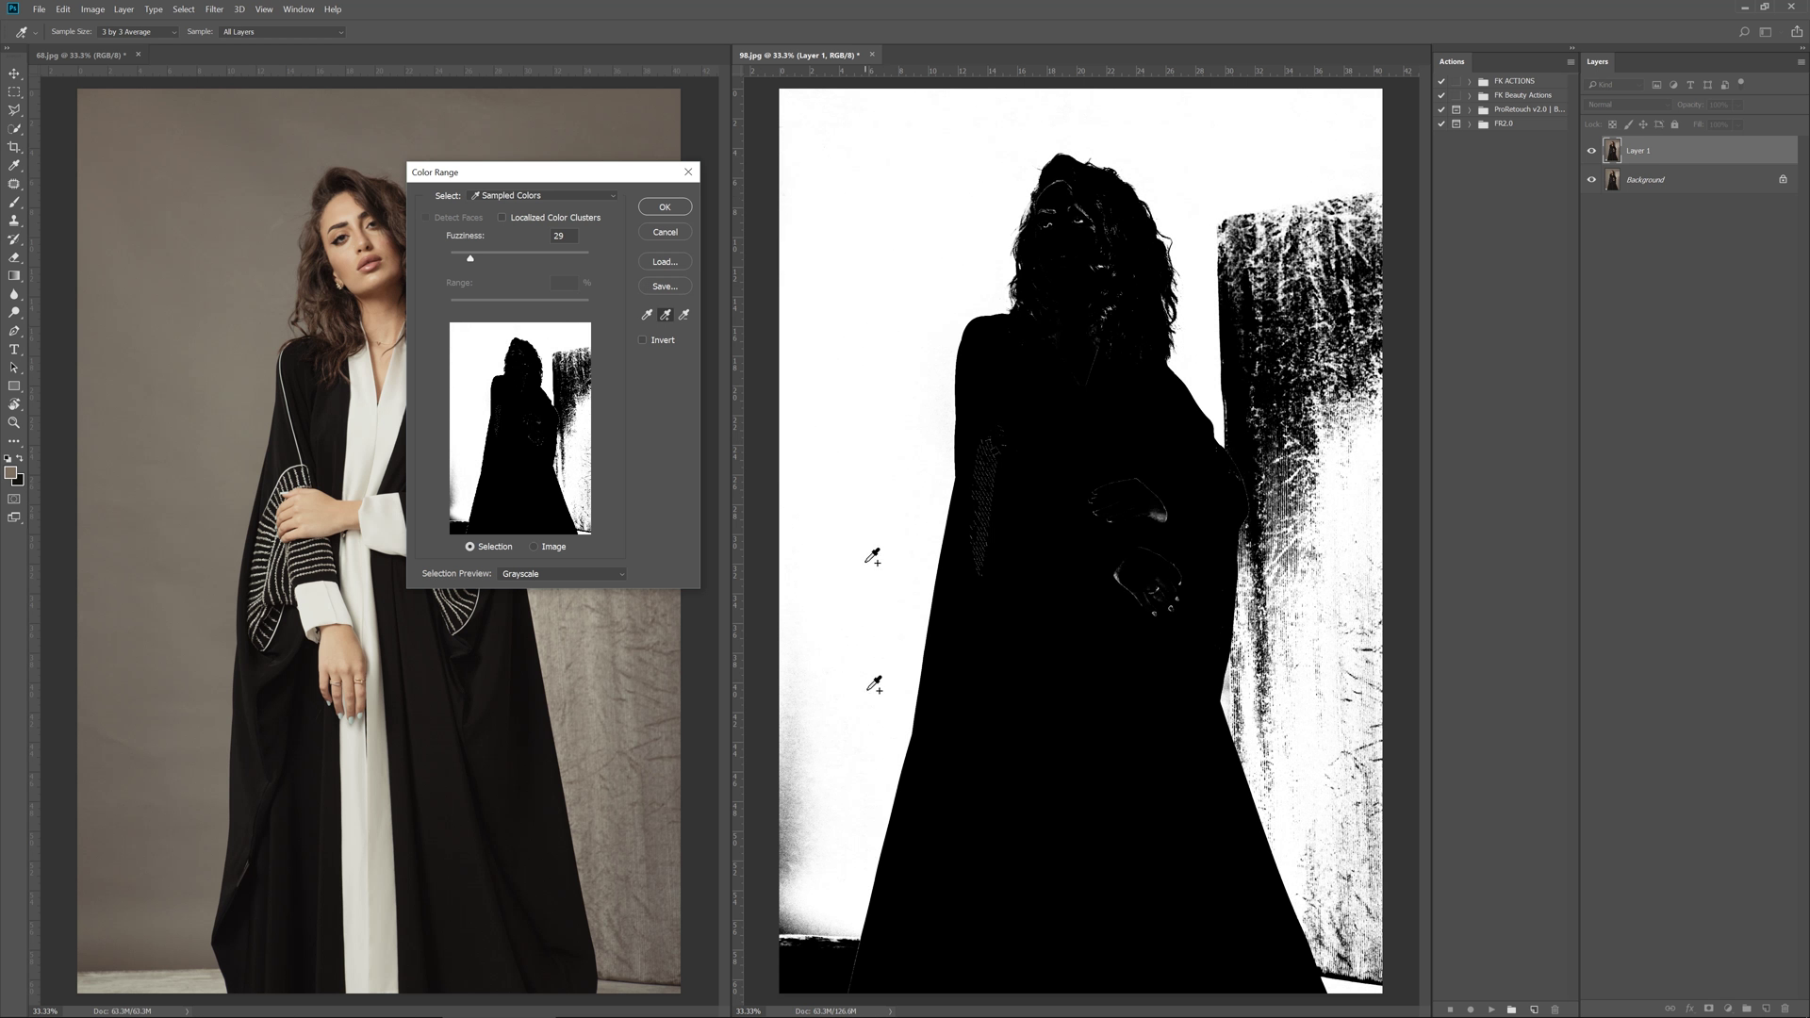
{"action": "left_click", "coordinate": [806, 859]}
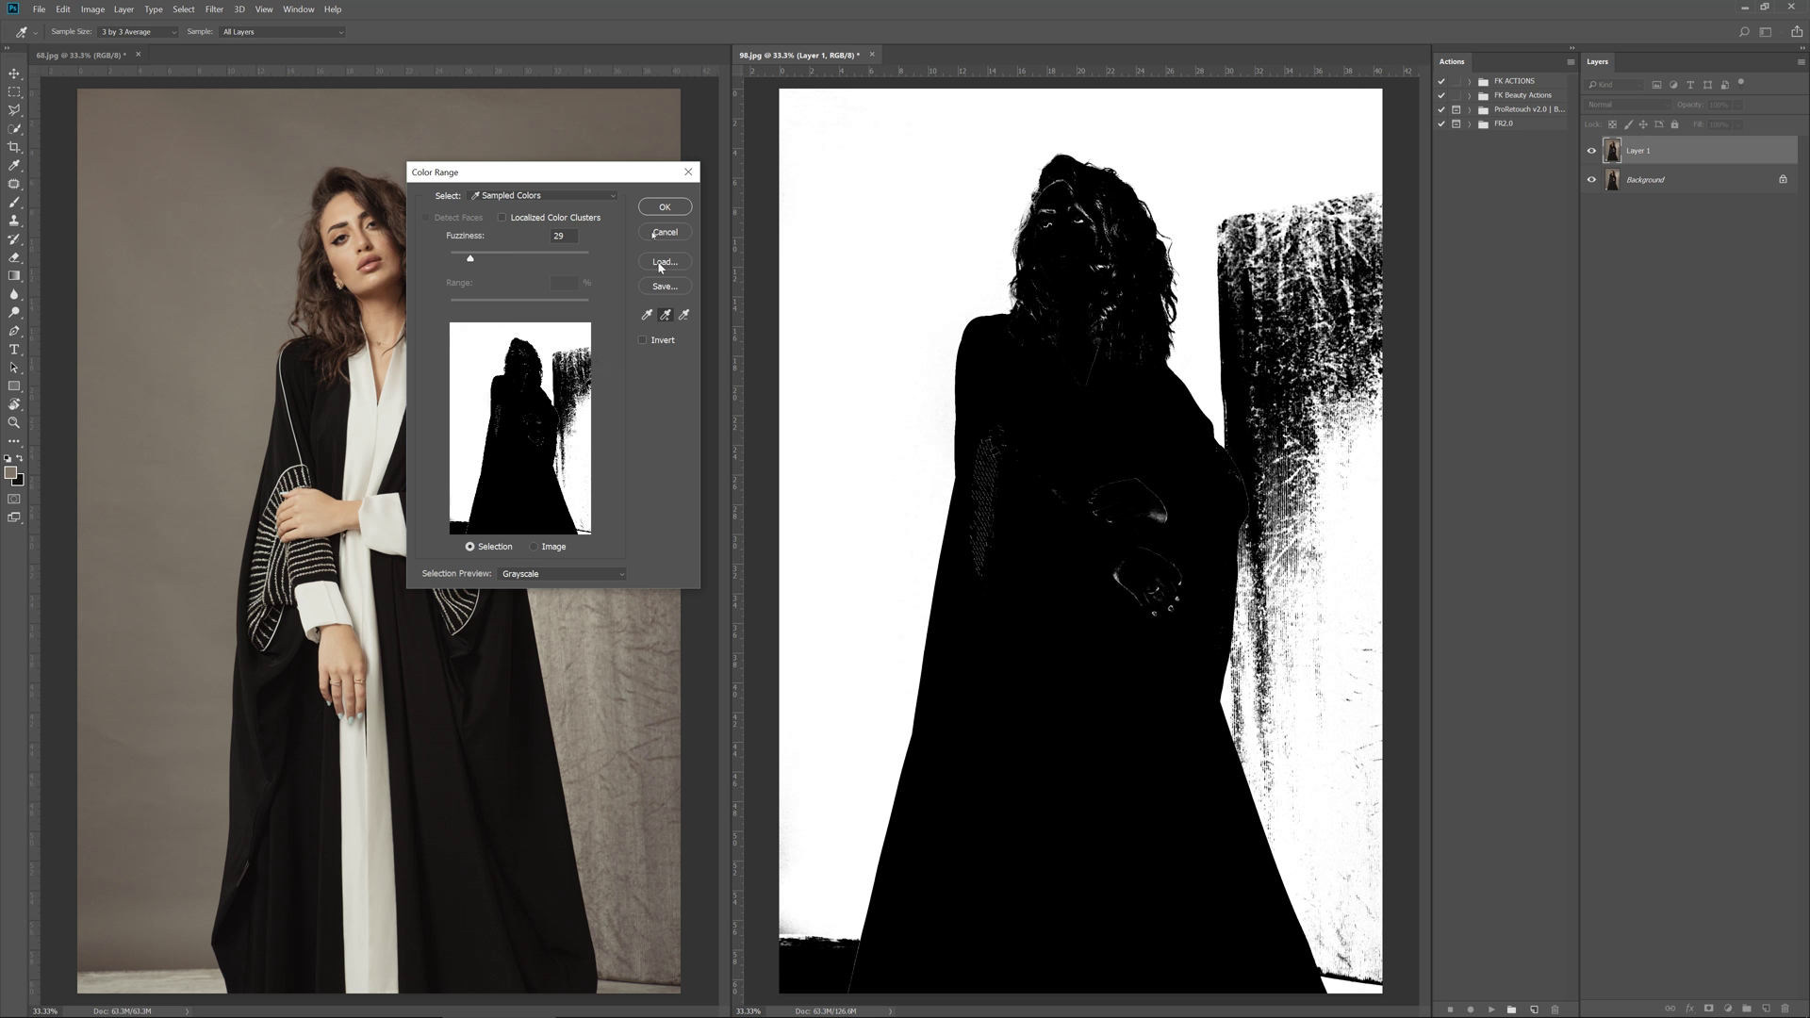
{"action": "left_click", "coordinate": [664, 206]}
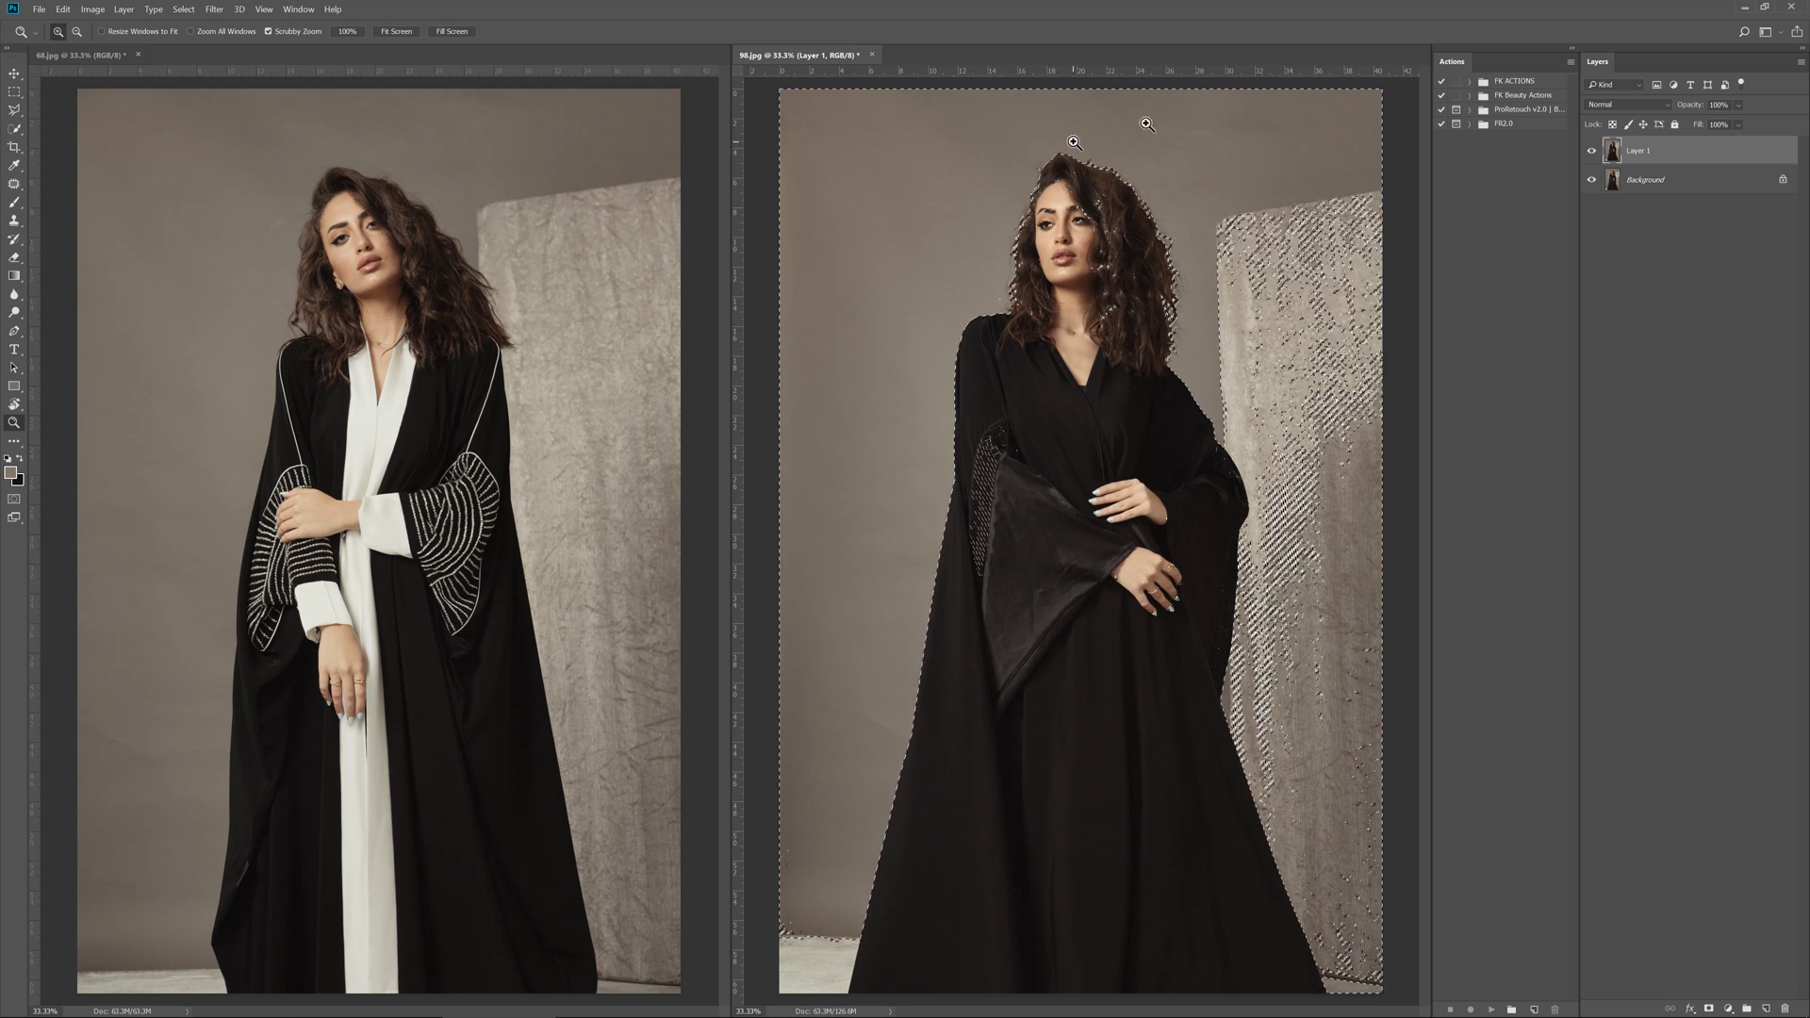
Apply Filter > Blur > Average to flatten the selected backdrop into one tone.
{"action": "left_click", "coordinate": [214, 8]}
{"action": "mouse_move", "coordinate": [244, 160]}
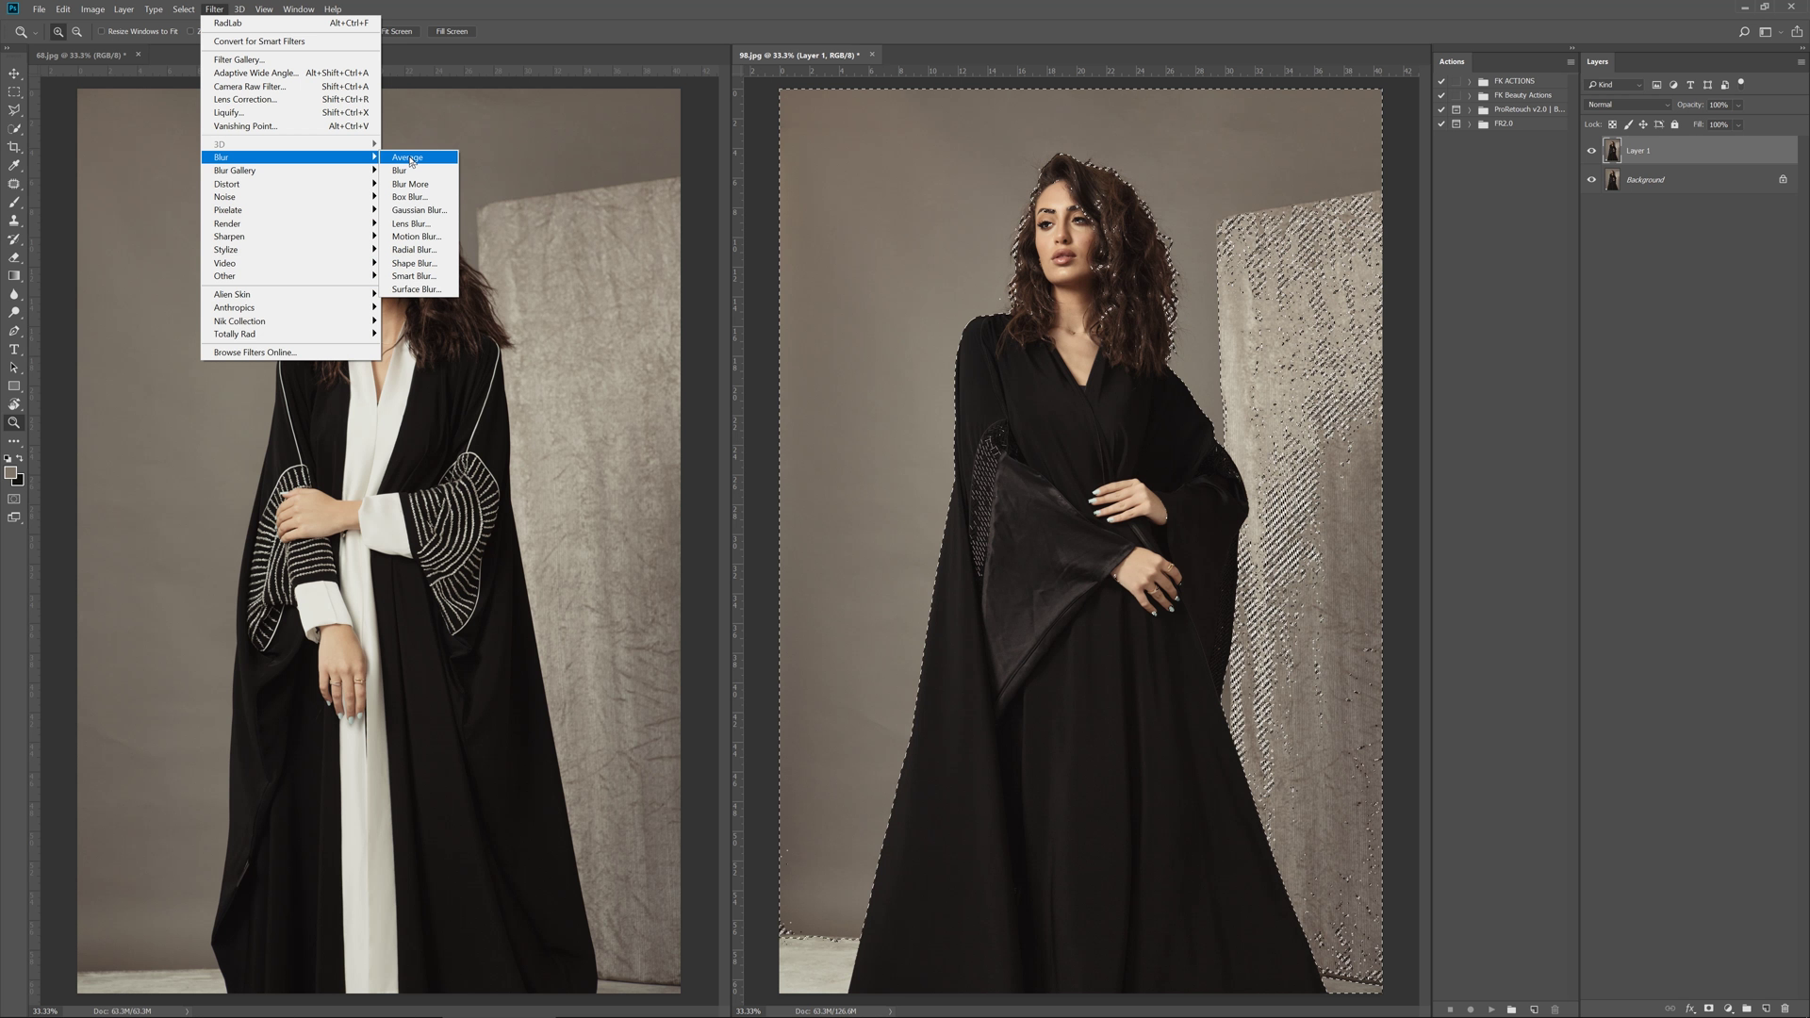
{"action": "left_click", "coordinate": [410, 158]}
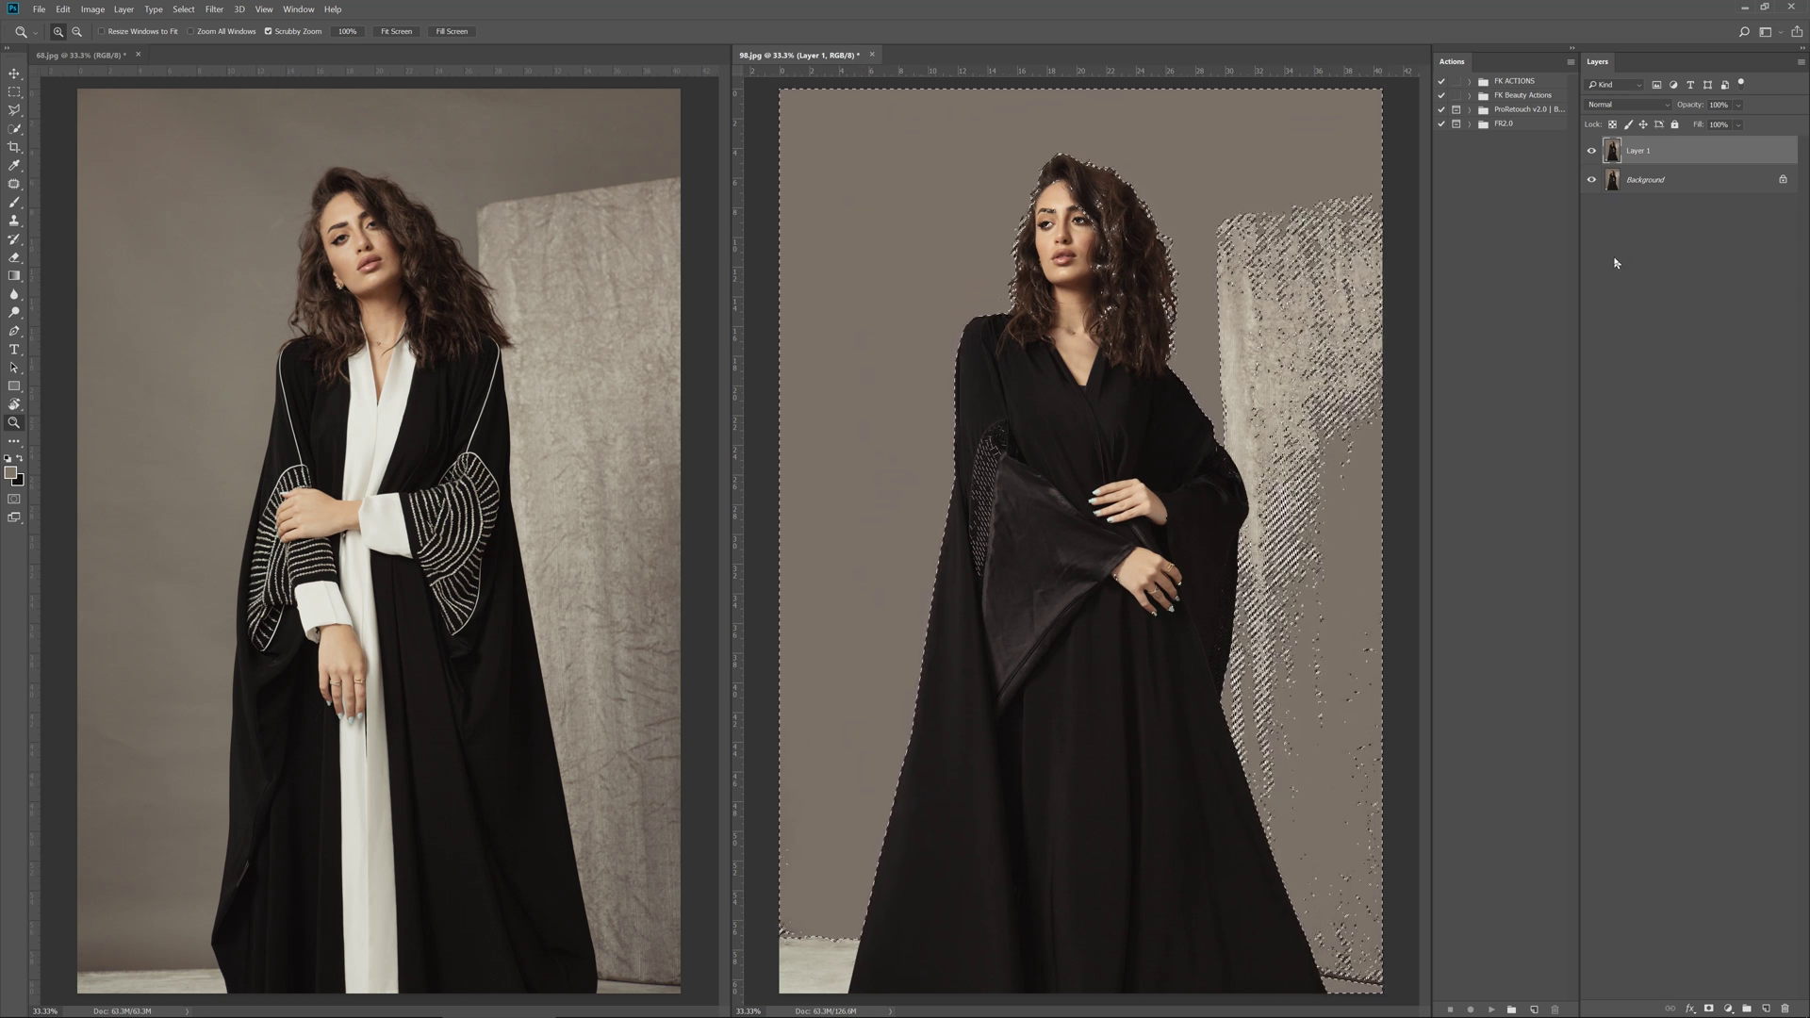
{"action": "left_click", "coordinate": [1592, 152]}
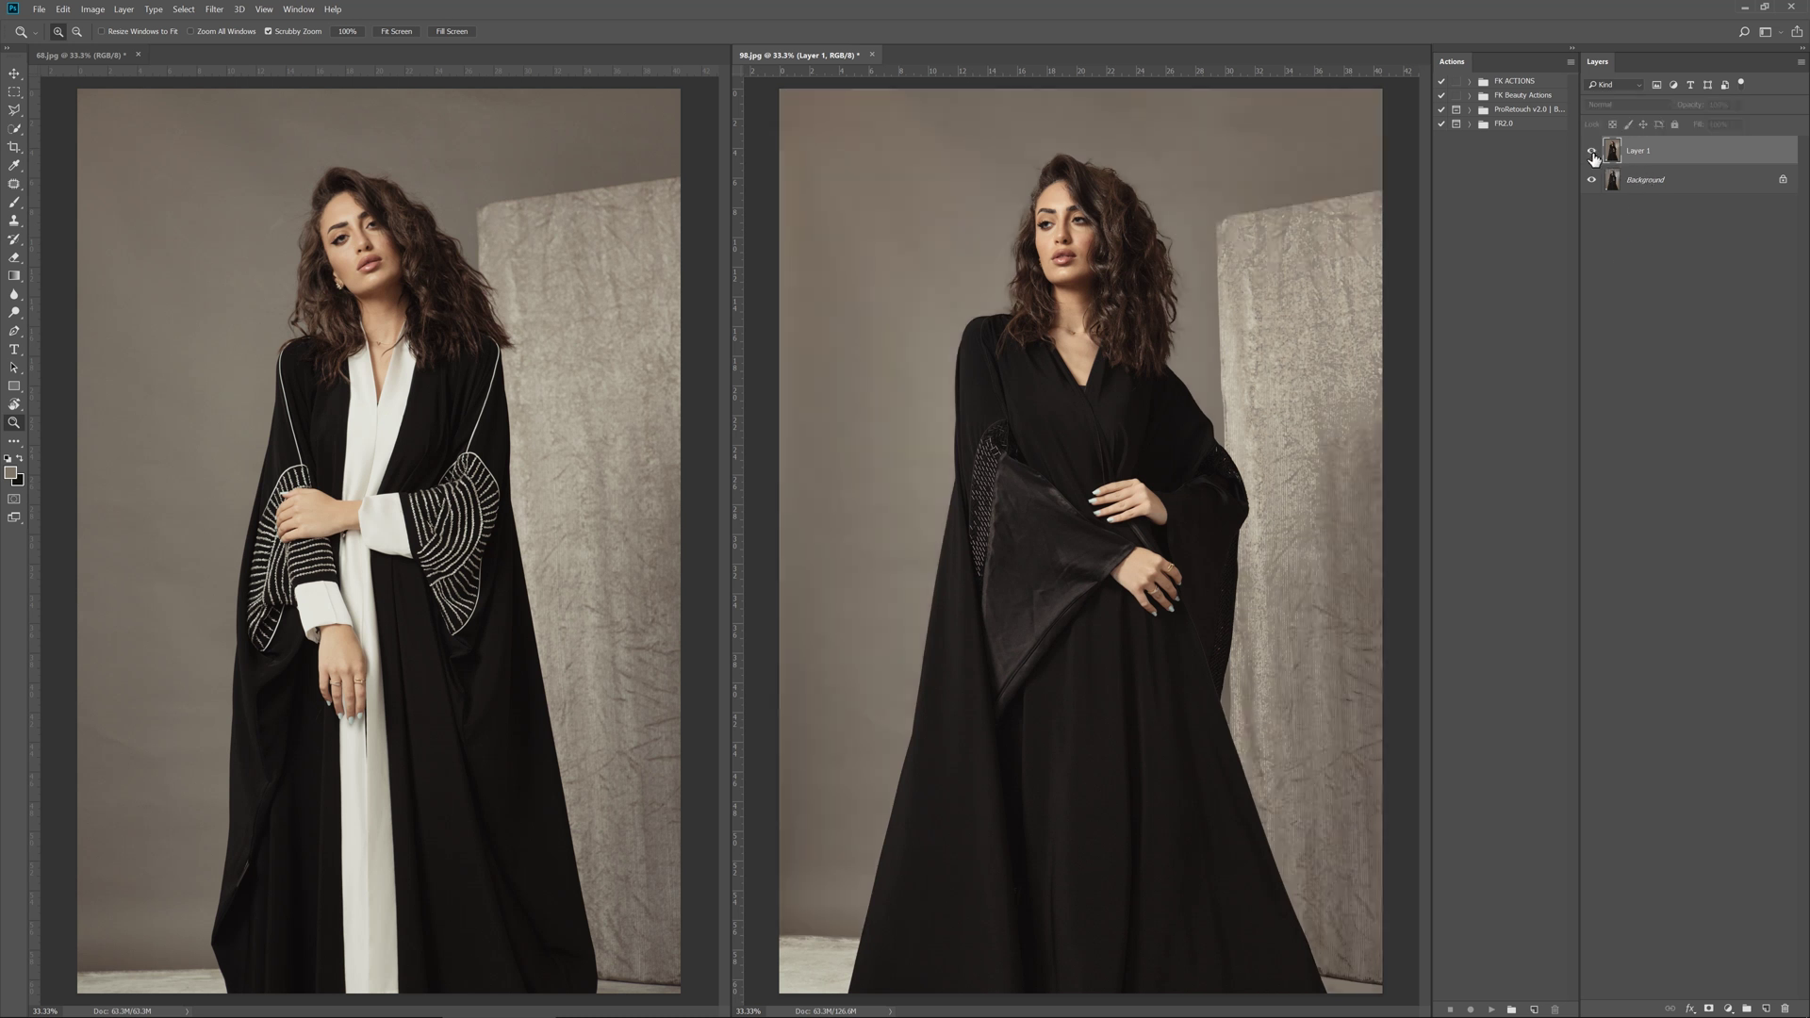
{"action": "left_click", "coordinate": [1592, 154]}
{"action": "left_click", "coordinate": [1592, 153]}
{"action": "left_click_drag", "start_coordinate": [1055, 189], "coordinate": [1086, 198]}
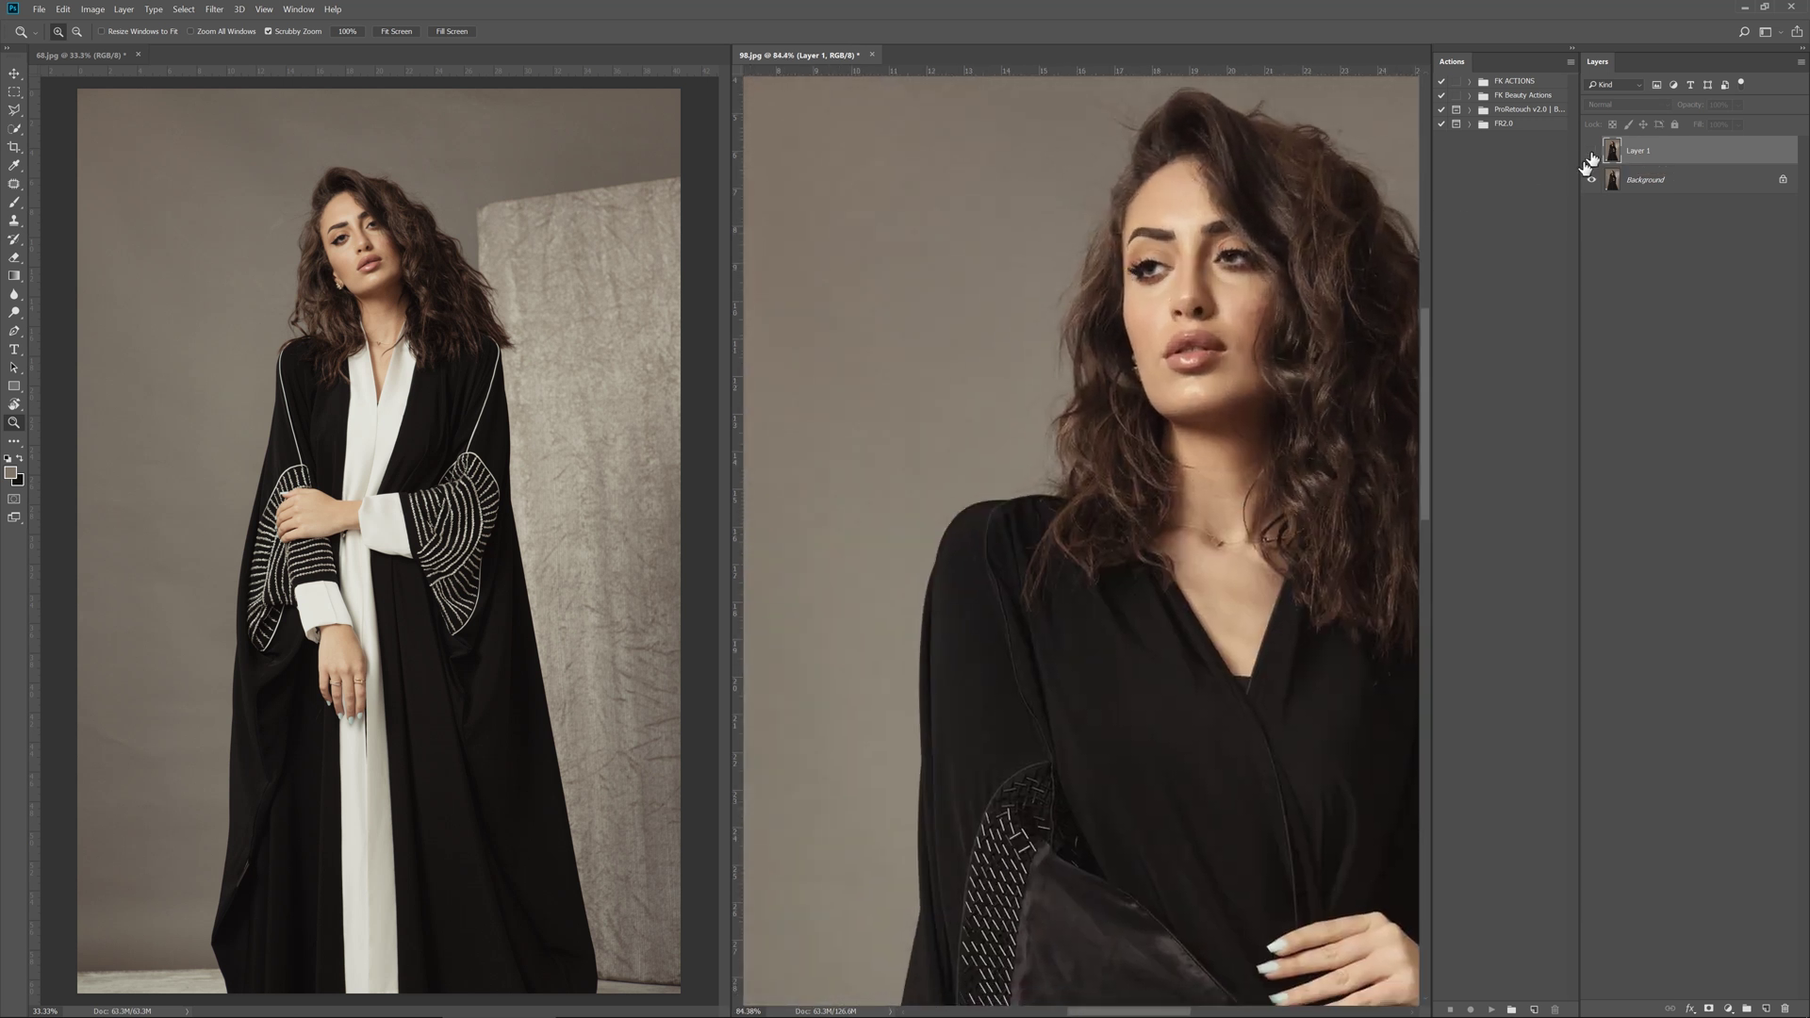
{"action": "left_click", "coordinate": [1593, 153]}
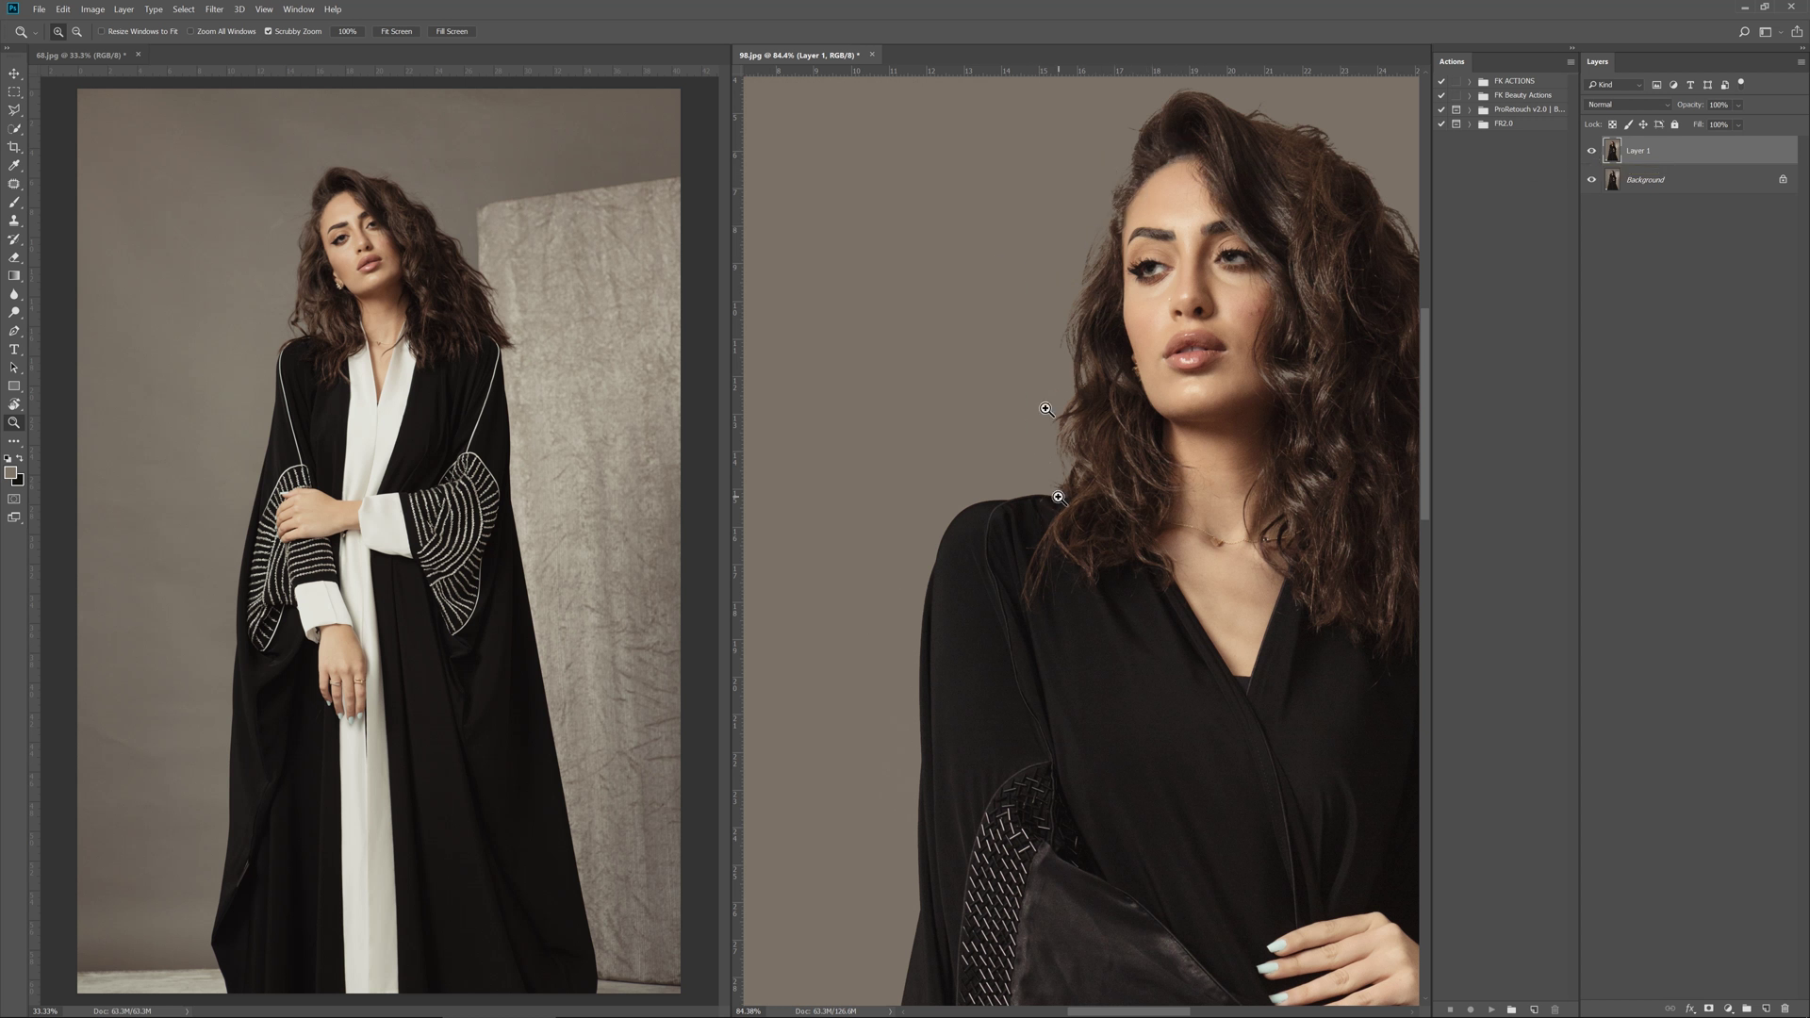
{"action": "left_click_drag", "start_coordinate": [1084, 373], "coordinate": [1059, 375]}
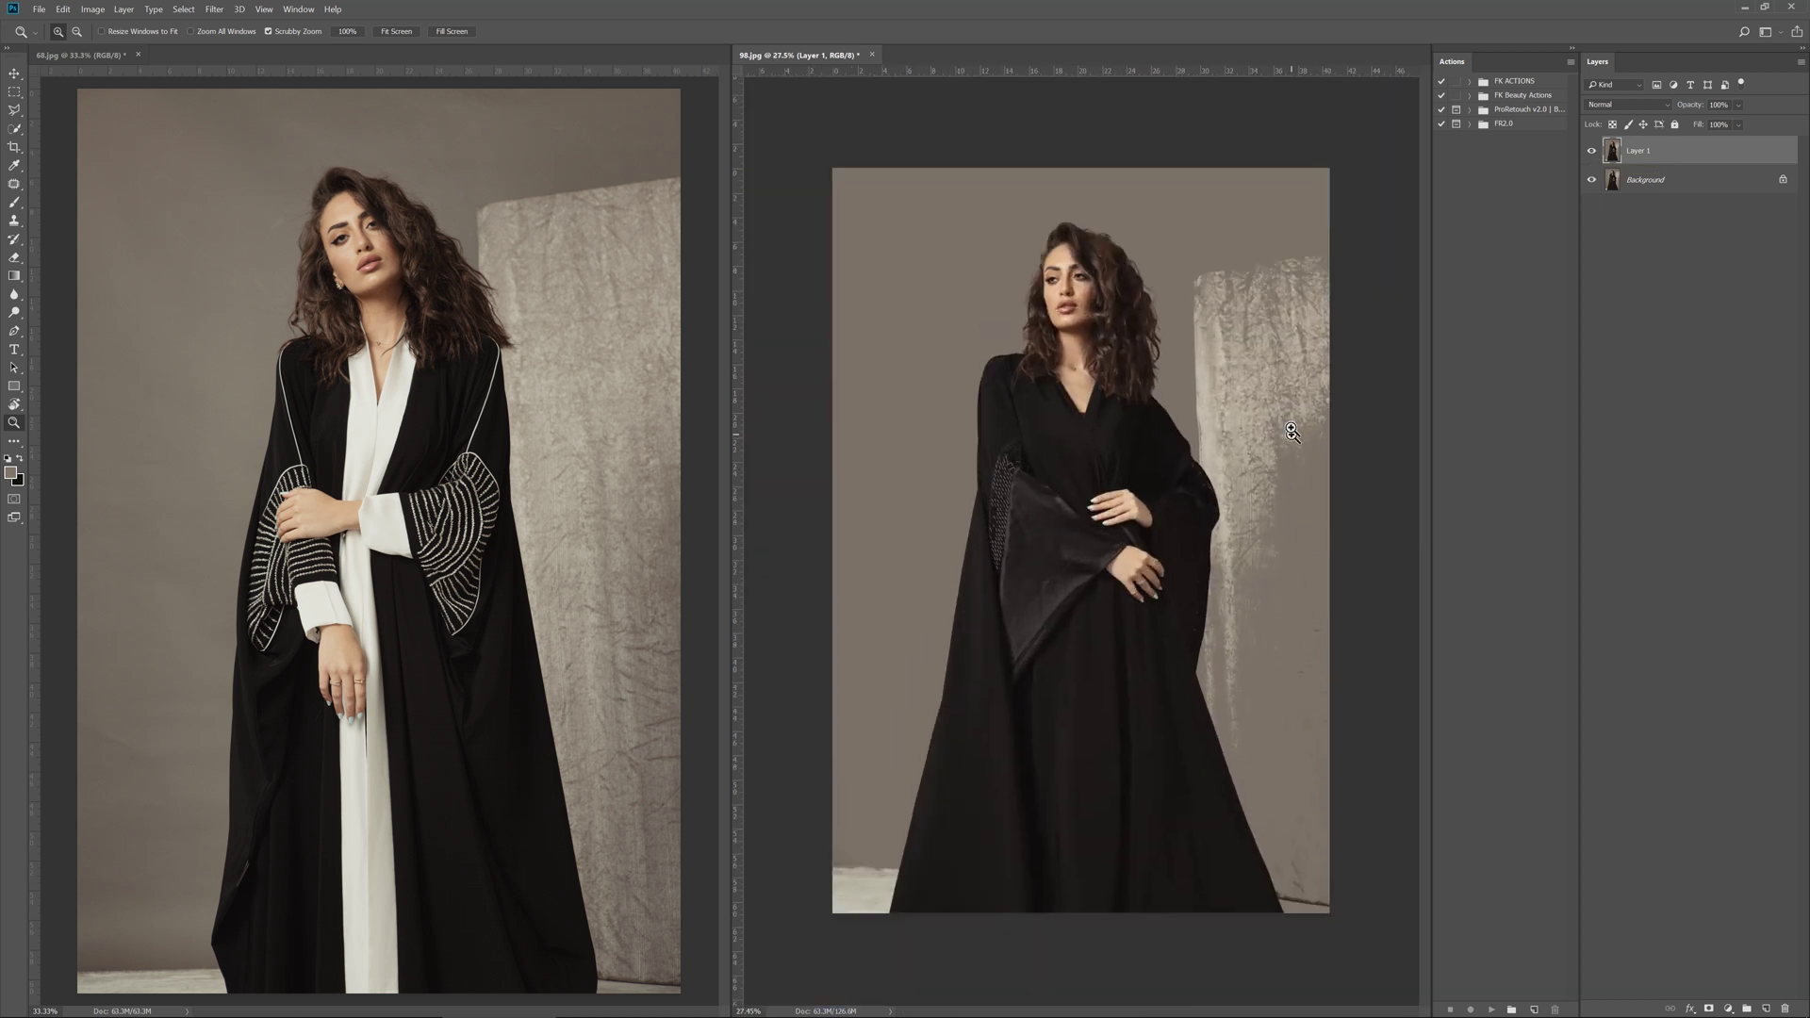
{"action": "left_click_drag", "start_coordinate": [1192, 238], "coordinate": [1229, 214]}
{"action": "left_click_drag", "start_coordinate": [1056, 351], "coordinate": [1045, 405]}
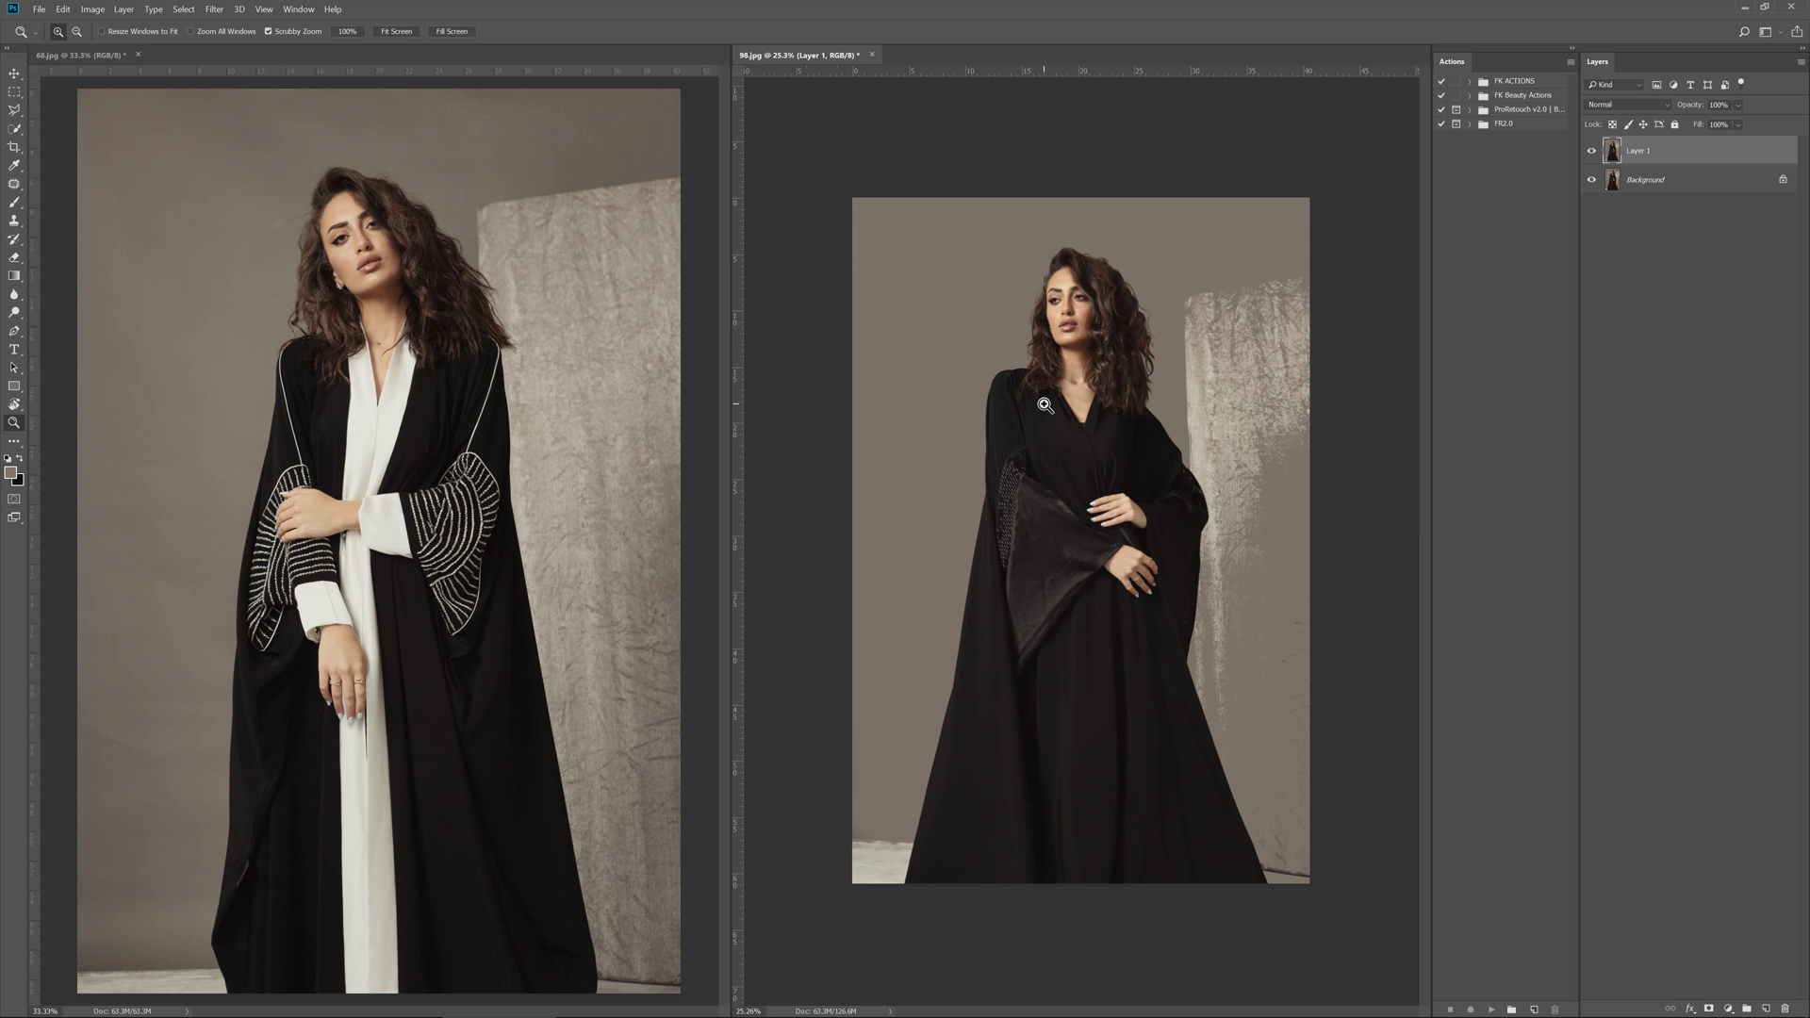
{"action": "left_click", "coordinate": [1044, 406]}
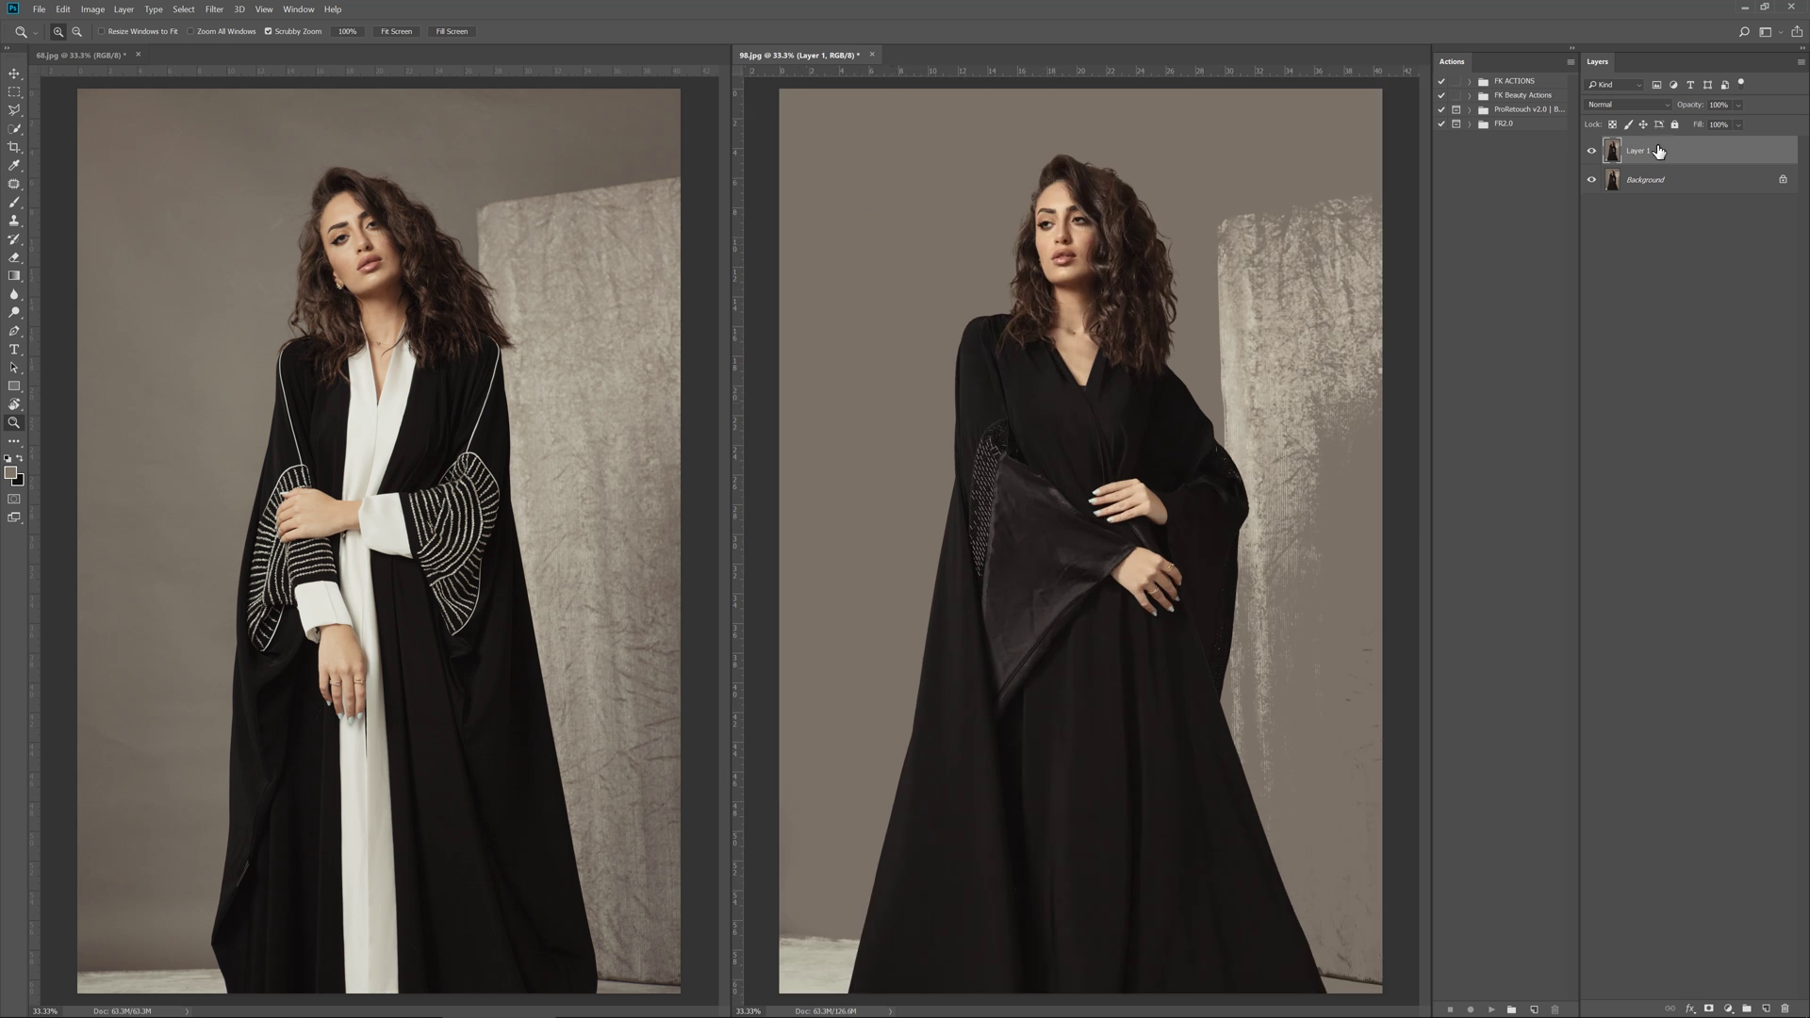
{"action": "left_click", "coordinate": [1729, 106]}
Set Layer 1 to 60% opacity, add a layer mask, and brush black over the wall panel.
{"action": "type", "text": "60"}
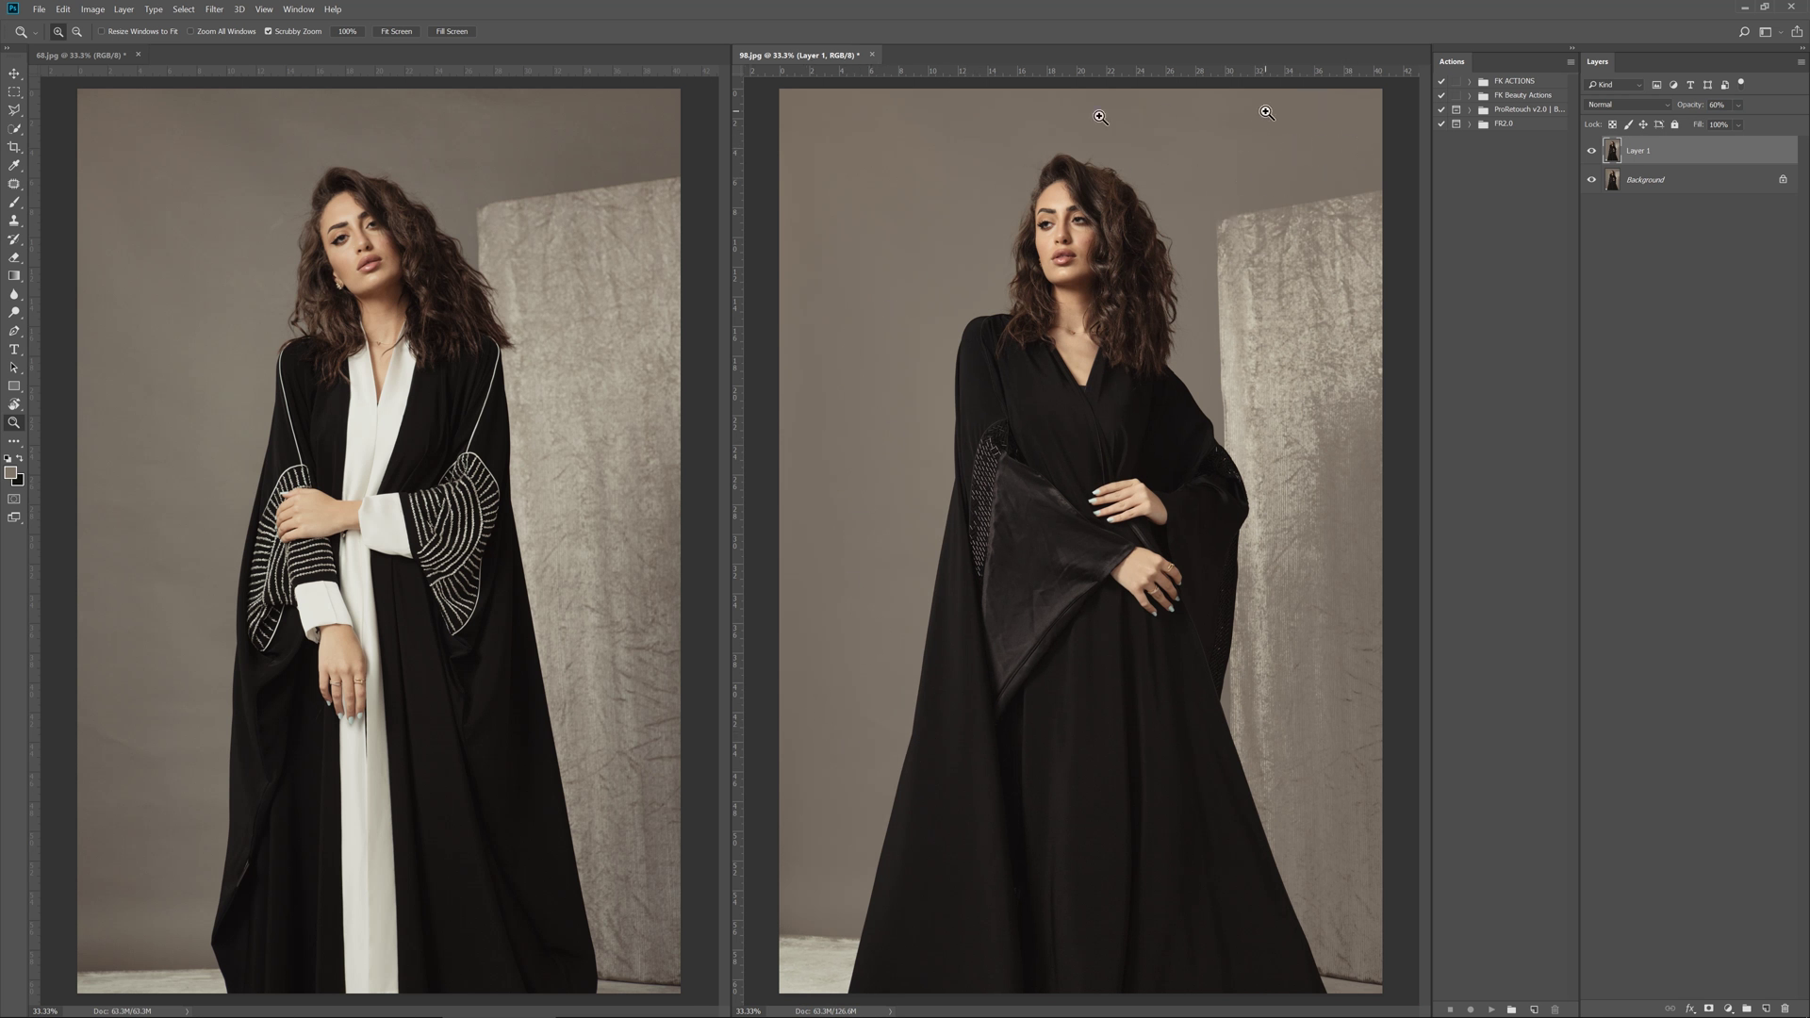
{"action": "left_click", "coordinate": [1708, 1009]}
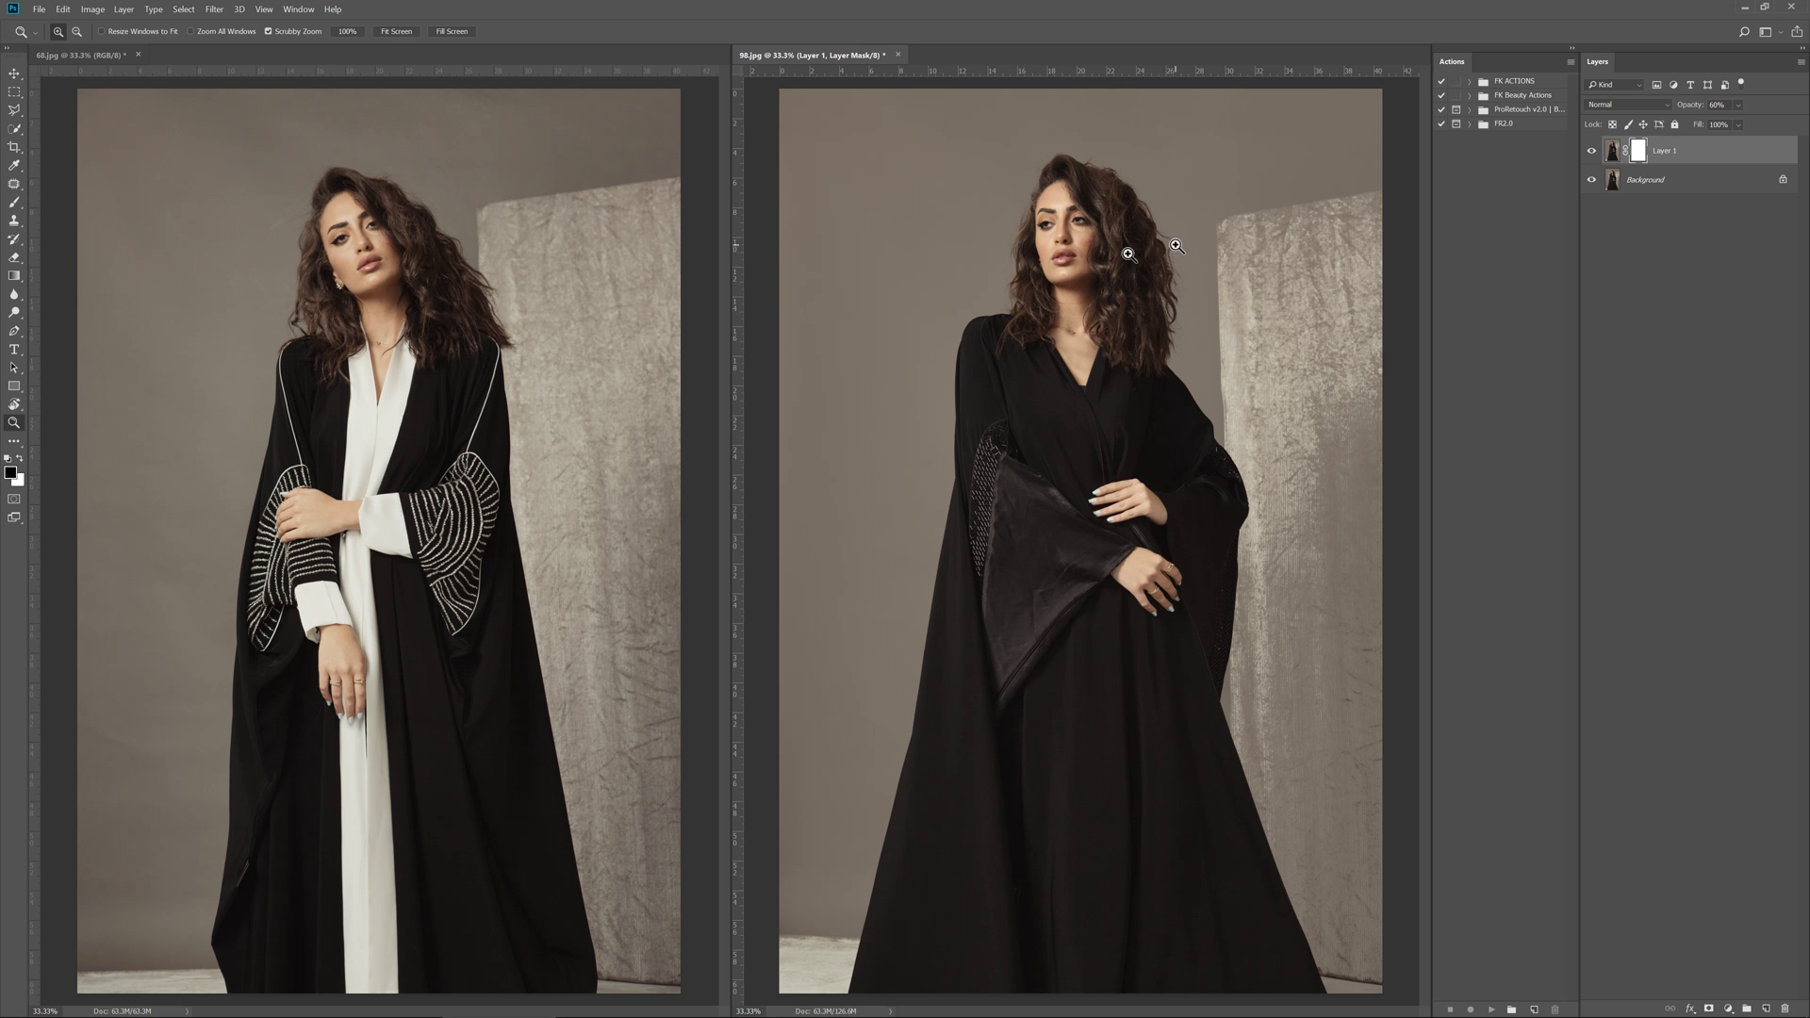
{"action": "key", "text": "b"}
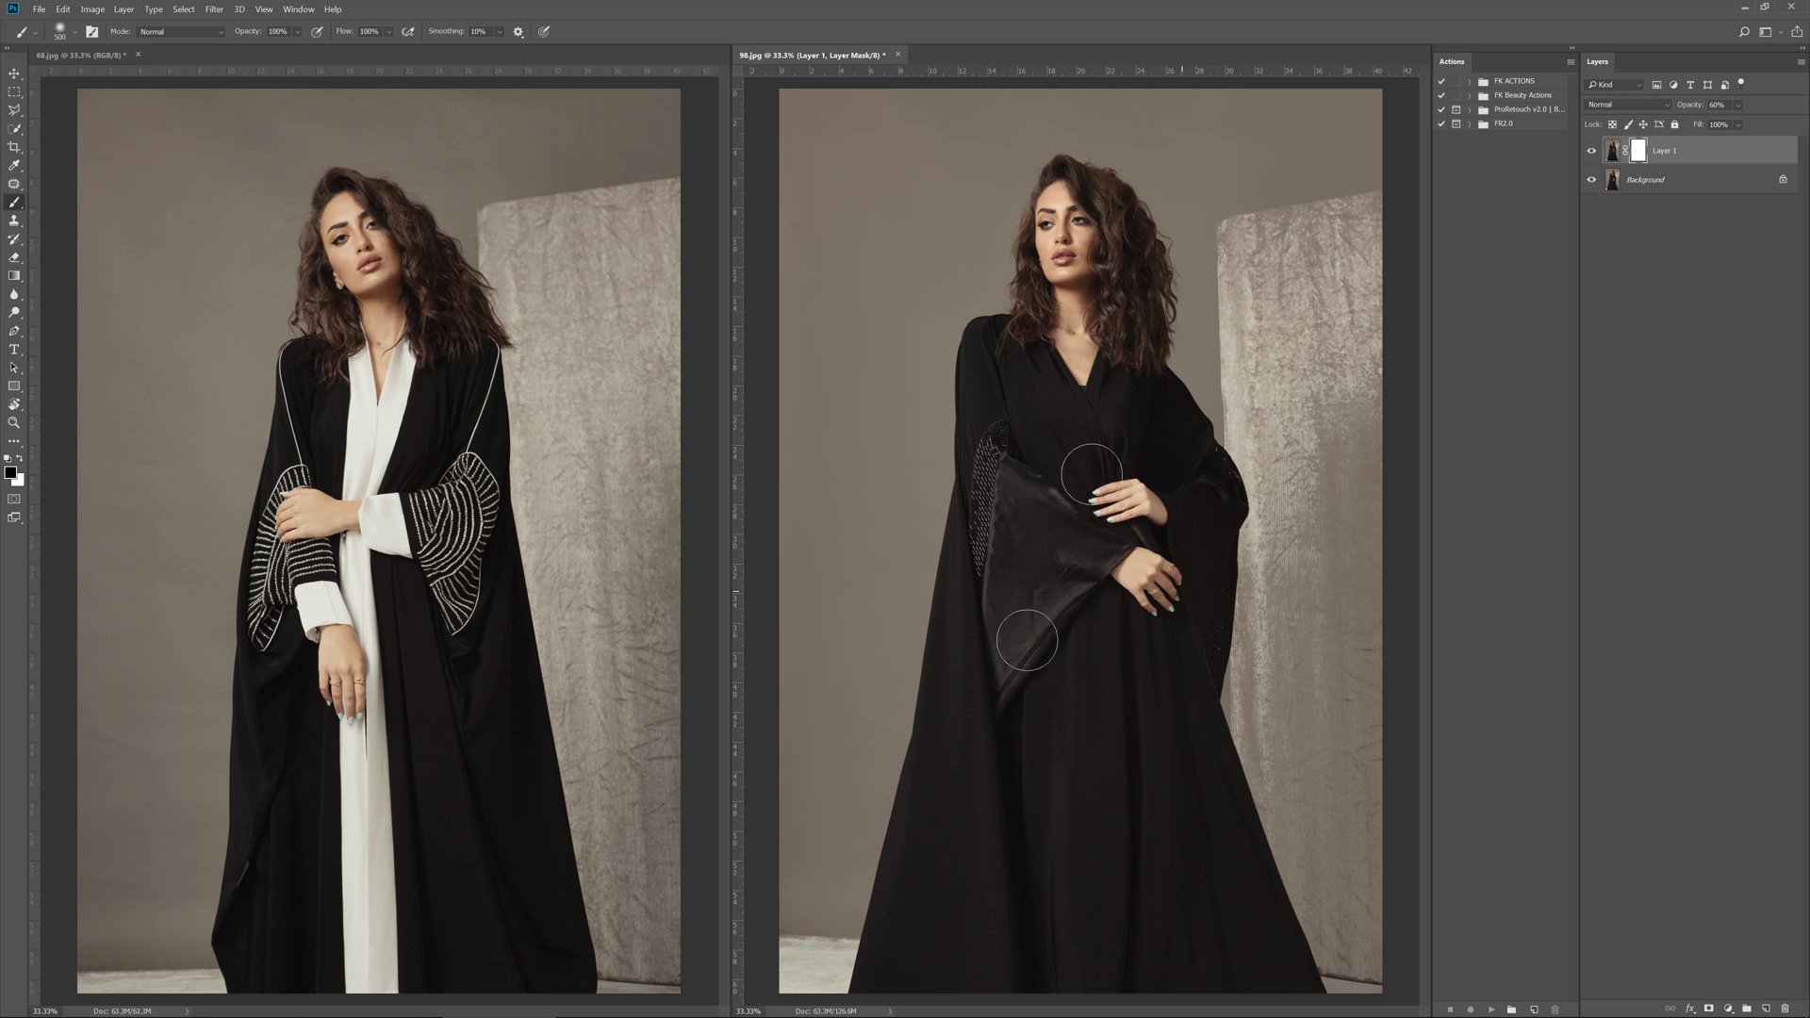
{"action": "mouse_move", "coordinate": [1207, 523]}
{"action": "left_mouse_down"}
{"action": "mouse_move", "coordinate": [1263, 438]}
{"action": "mouse_move", "coordinate": [1259, 566]}
{"action": "mouse_move", "coordinate": [1211, 603]}
{"action": "mouse_move", "coordinate": [1311, 733]}
{"action": "left_mouse_up"}
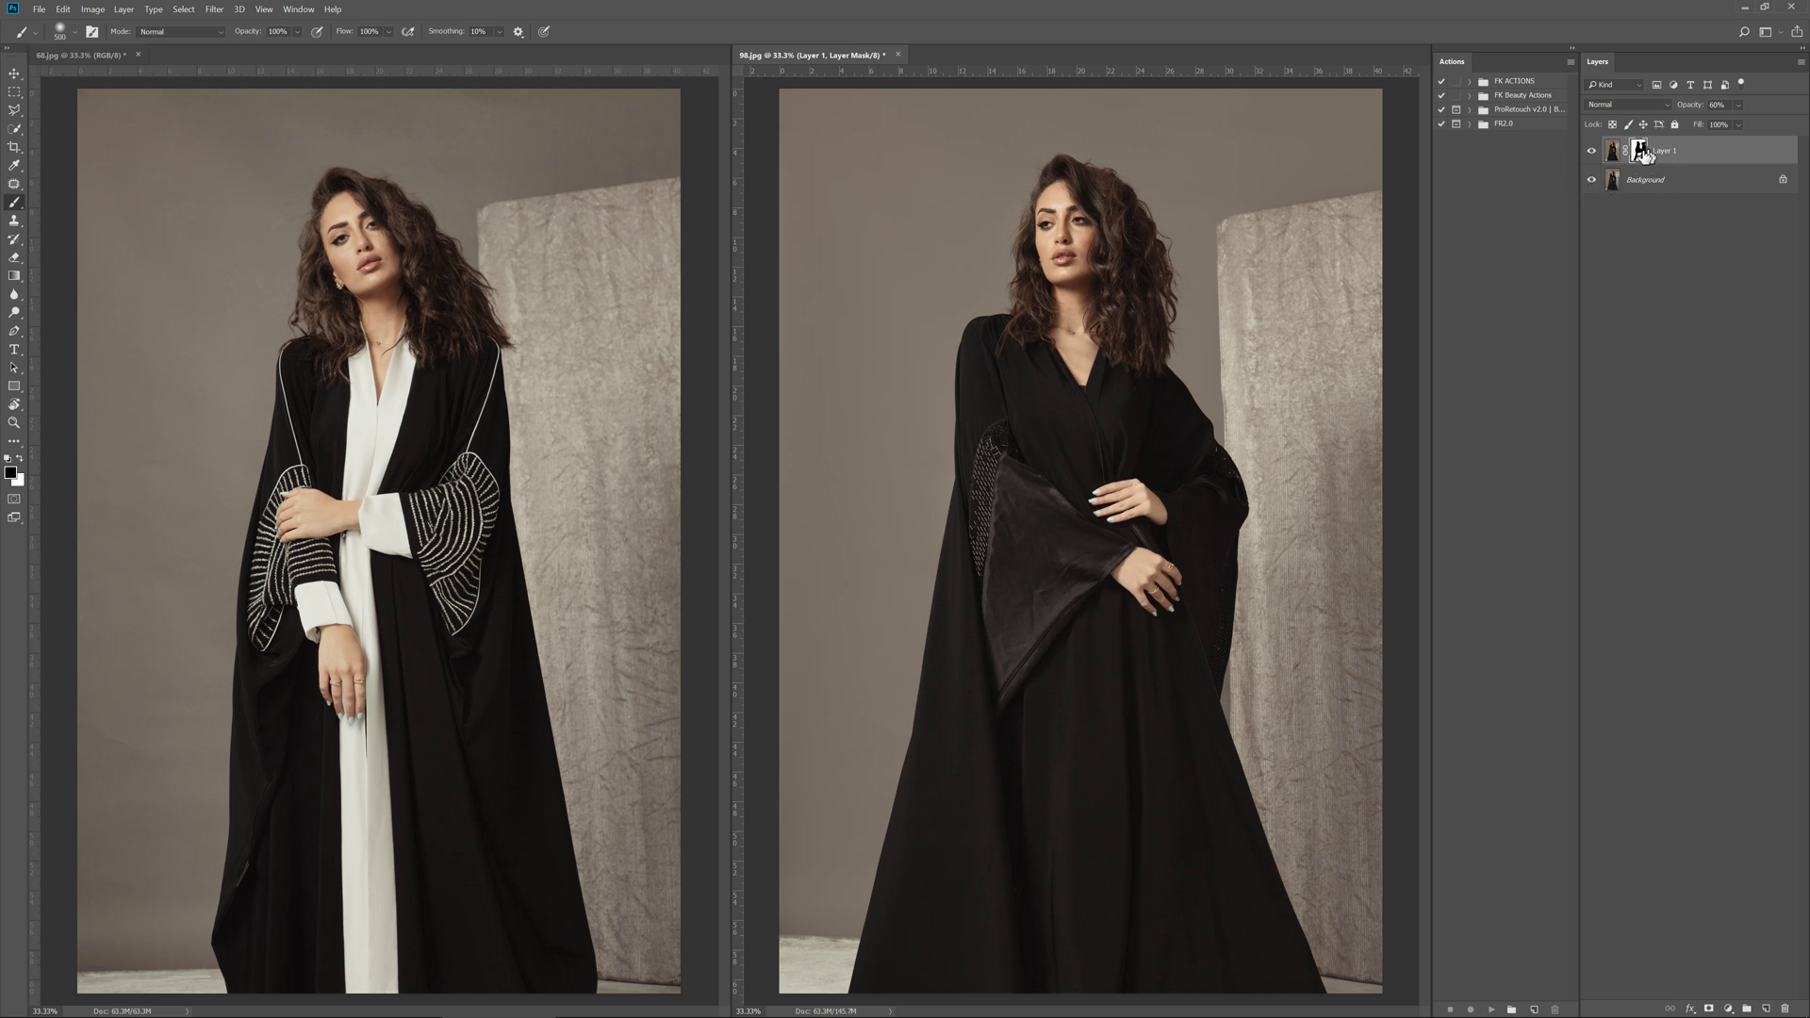
Check the layer mask alone and compare Layer 1 on and off, zoomed on the face.
{"action": "left_click", "coordinate": [1639, 157], "text": "alt"}
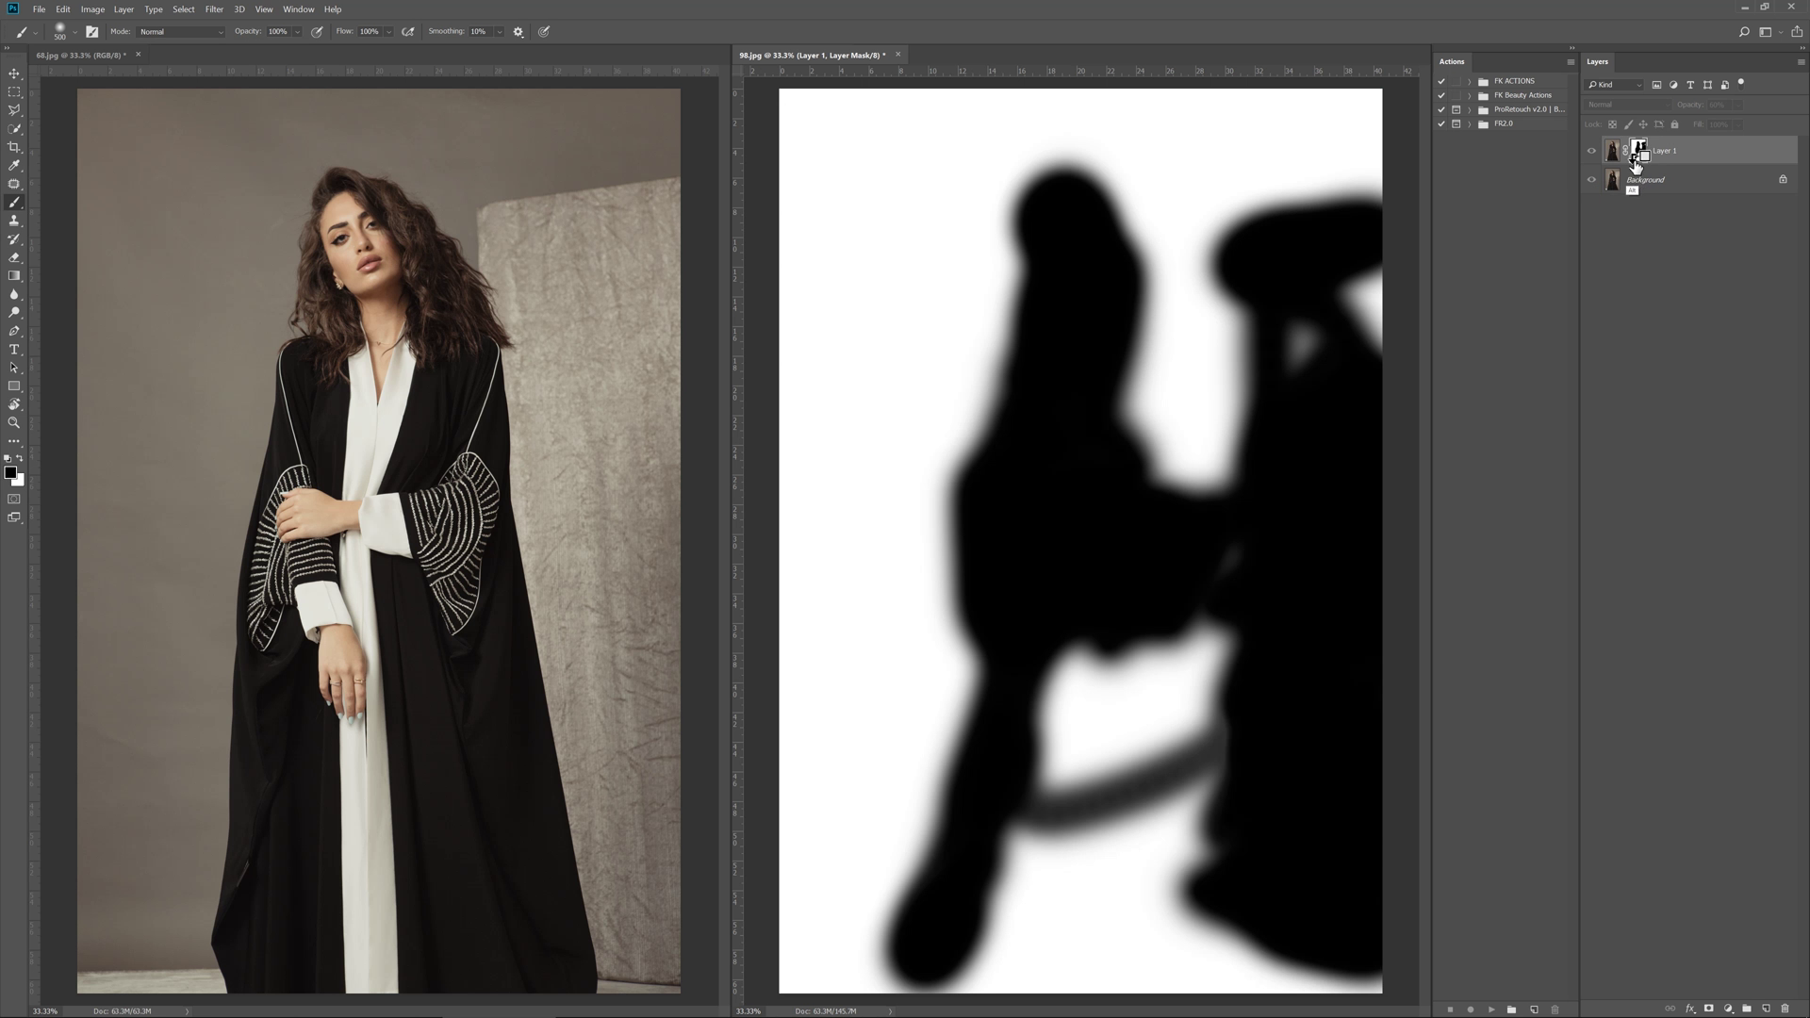
{"action": "left_click", "coordinate": [1637, 161], "text": "alt"}
{"action": "left_click", "coordinate": [1592, 154]}
{"action": "left_click", "coordinate": [1591, 152]}
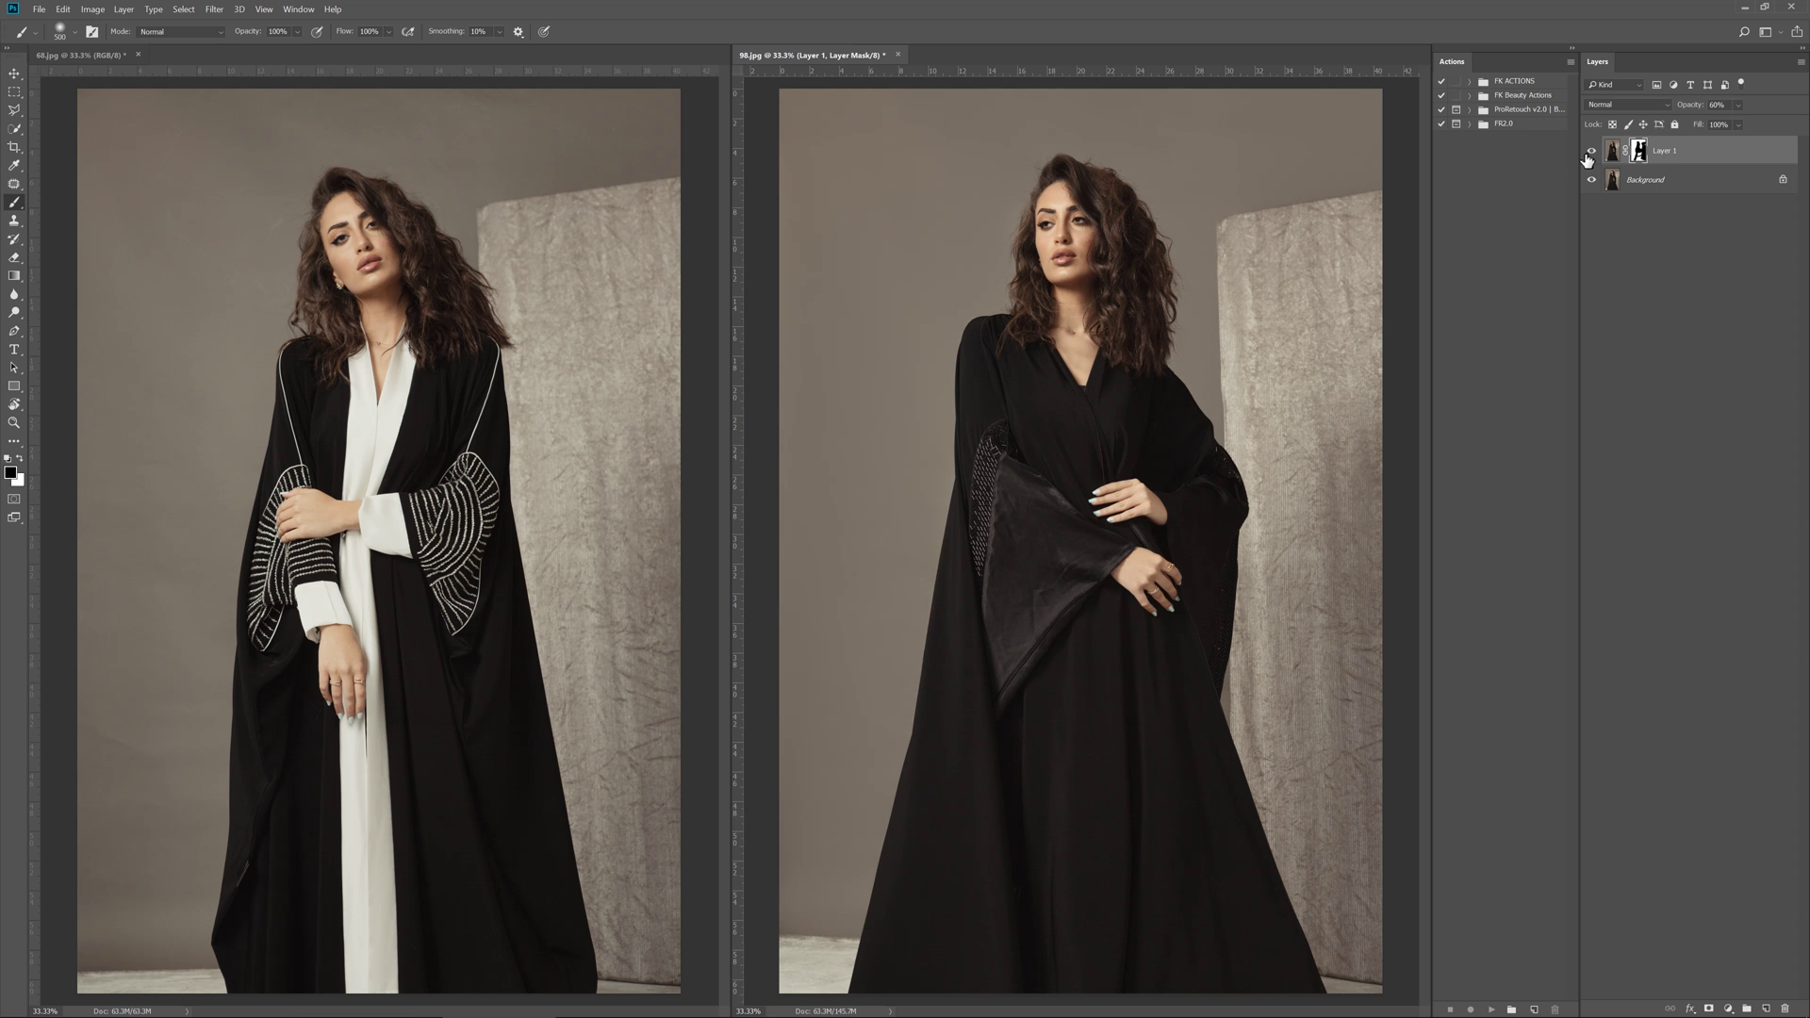
{"action": "key", "text": "z"}
{"action": "mouse_move", "coordinate": [1174, 120]}
{"action": "left_mouse_down"}
{"action": "mouse_move", "coordinate": [1223, 123]}
{"action": "mouse_move", "coordinate": [1200, 292]}
{"action": "mouse_move", "coordinate": [1354, 227]}
{"action": "left_mouse_up"}
{"action": "left_click", "coordinate": [1591, 154]}
{"action": "left_click", "coordinate": [1591, 153]}
Zoom back out, compare Layer 1 again, then undock and minimise the 98.jpg window.
{"action": "left_click_drag", "start_coordinate": [1169, 243], "coordinate": [1216, 357]}
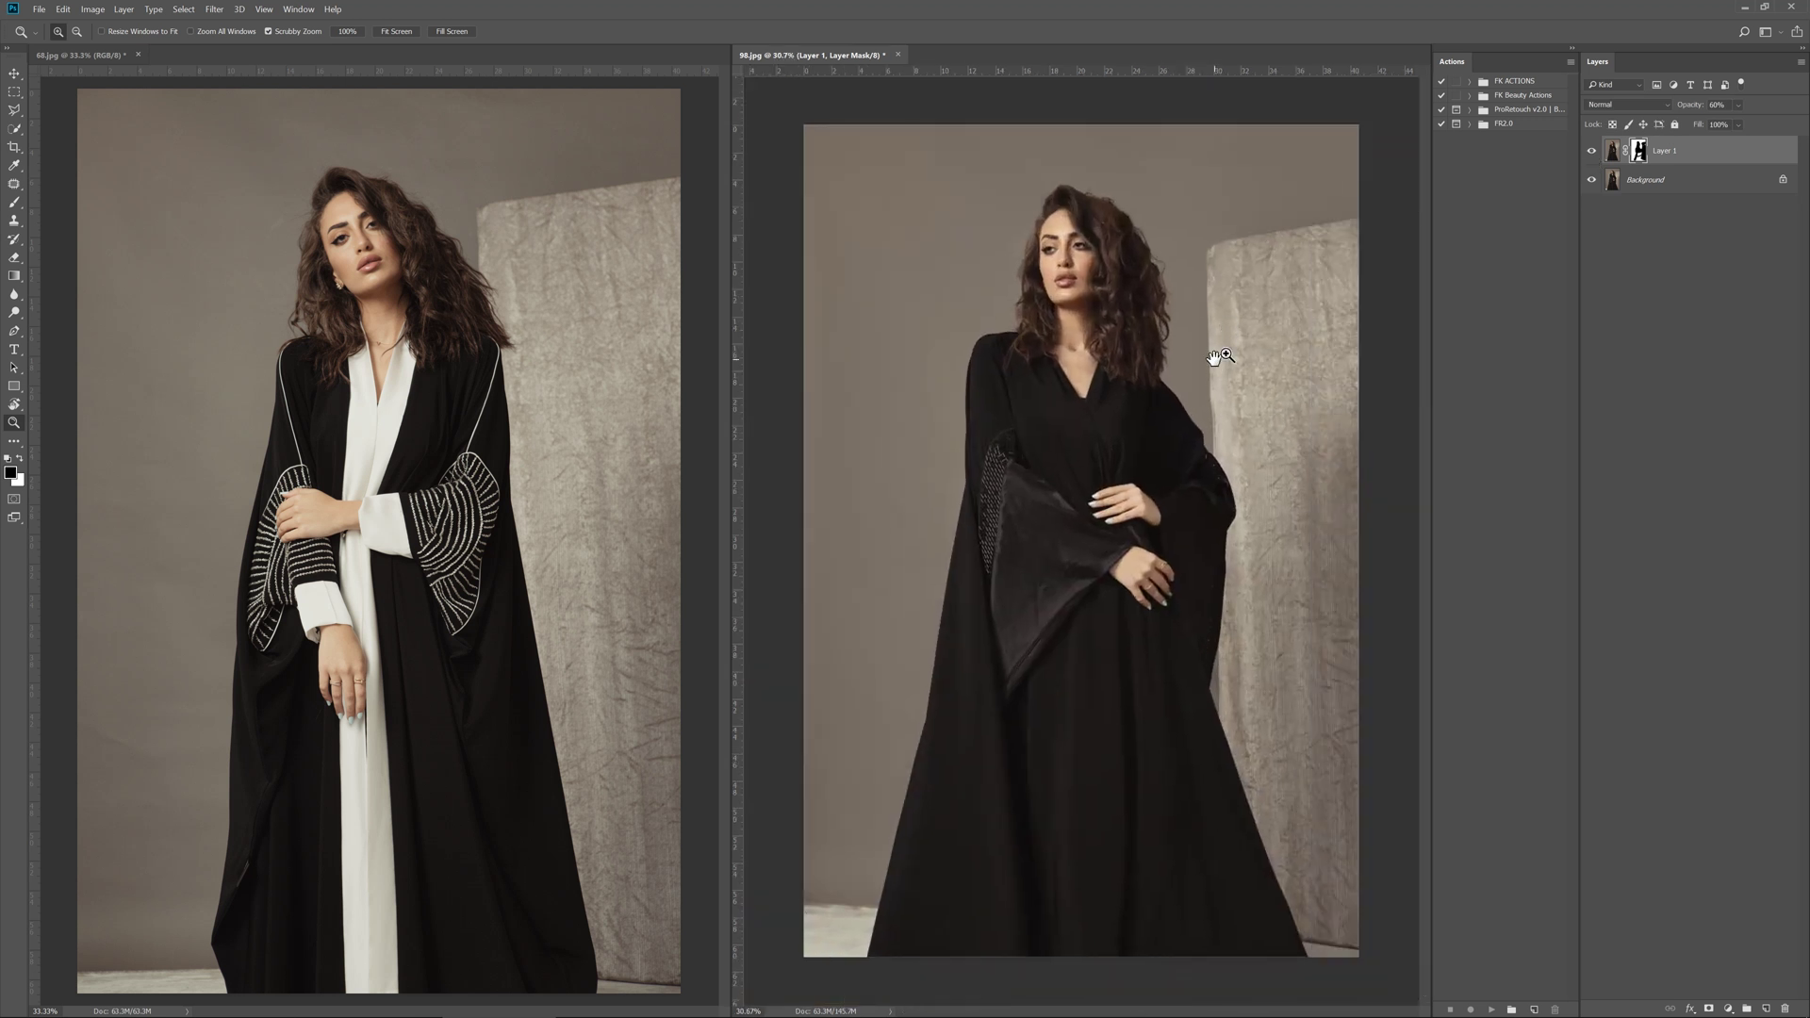
{"action": "left_click", "coordinate": [1591, 154]}
{"action": "left_click", "coordinate": [1591, 156]}
{"action": "left_click", "coordinate": [1591, 154]}
{"action": "left_click", "coordinate": [1591, 154]}
{"action": "left_click_drag", "start_coordinate": [1114, 65], "coordinate": [1087, 153]}
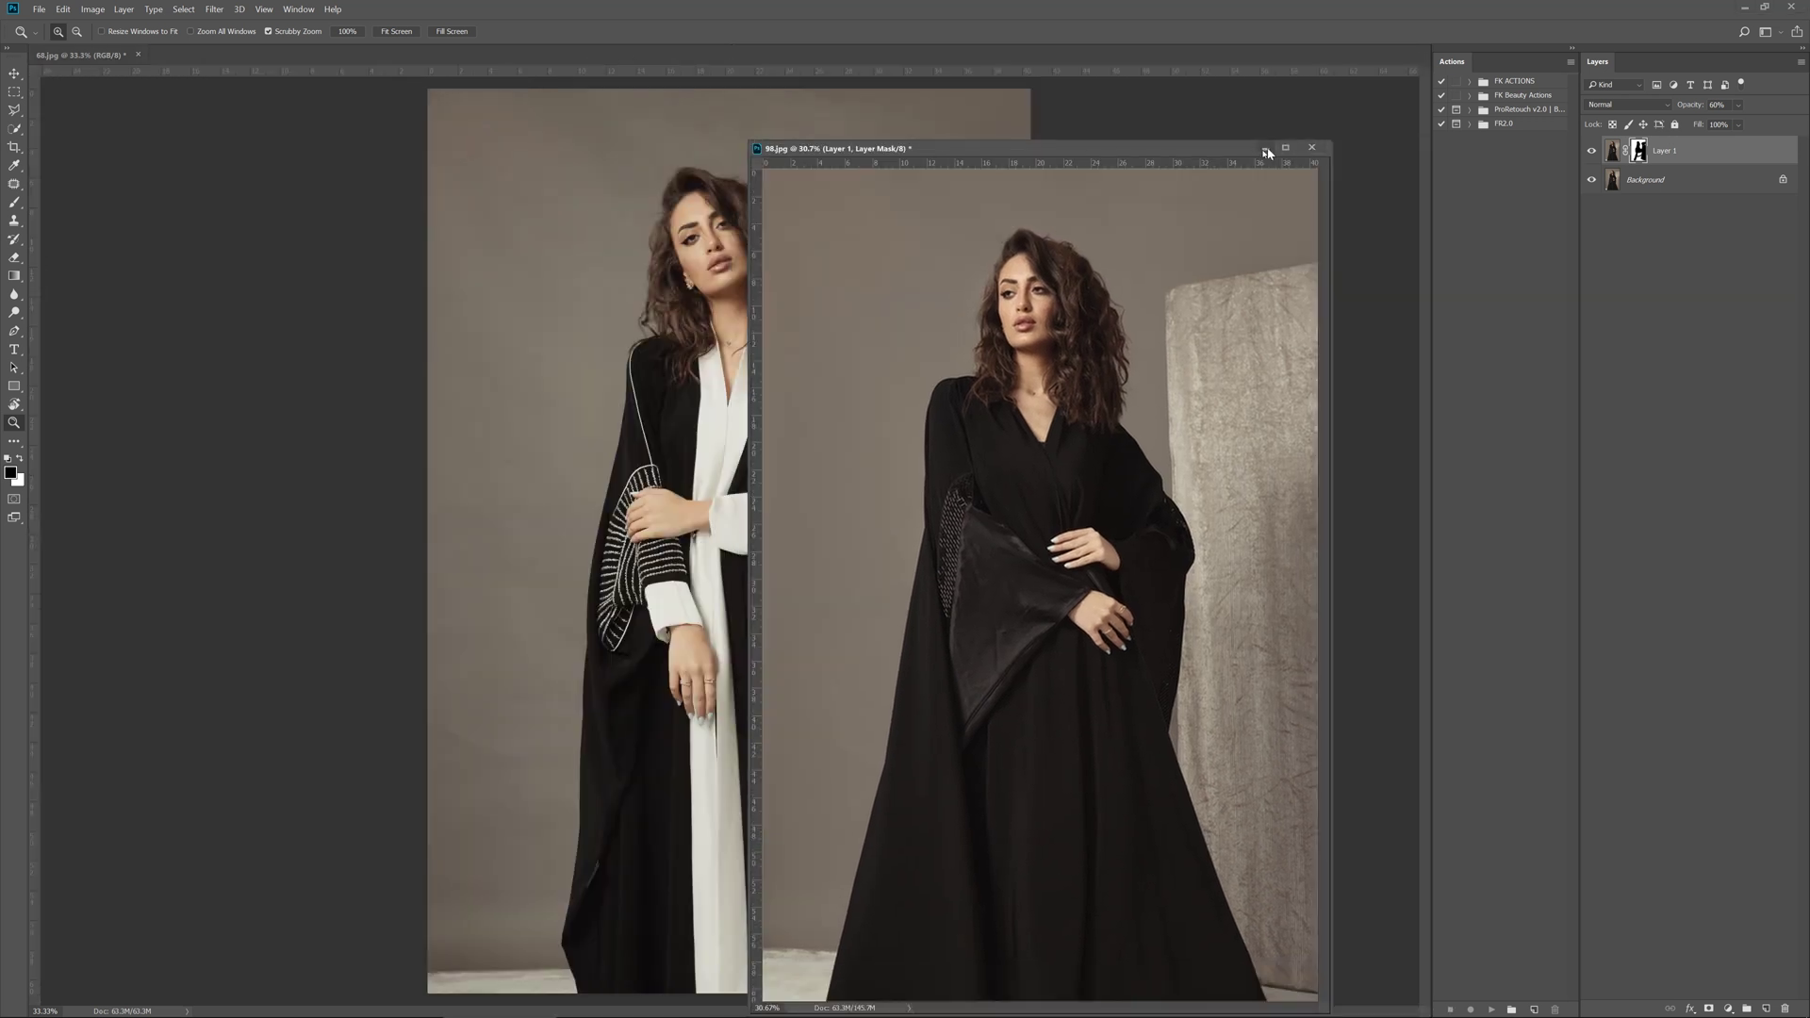
{"action": "left_click", "coordinate": [1267, 150]}
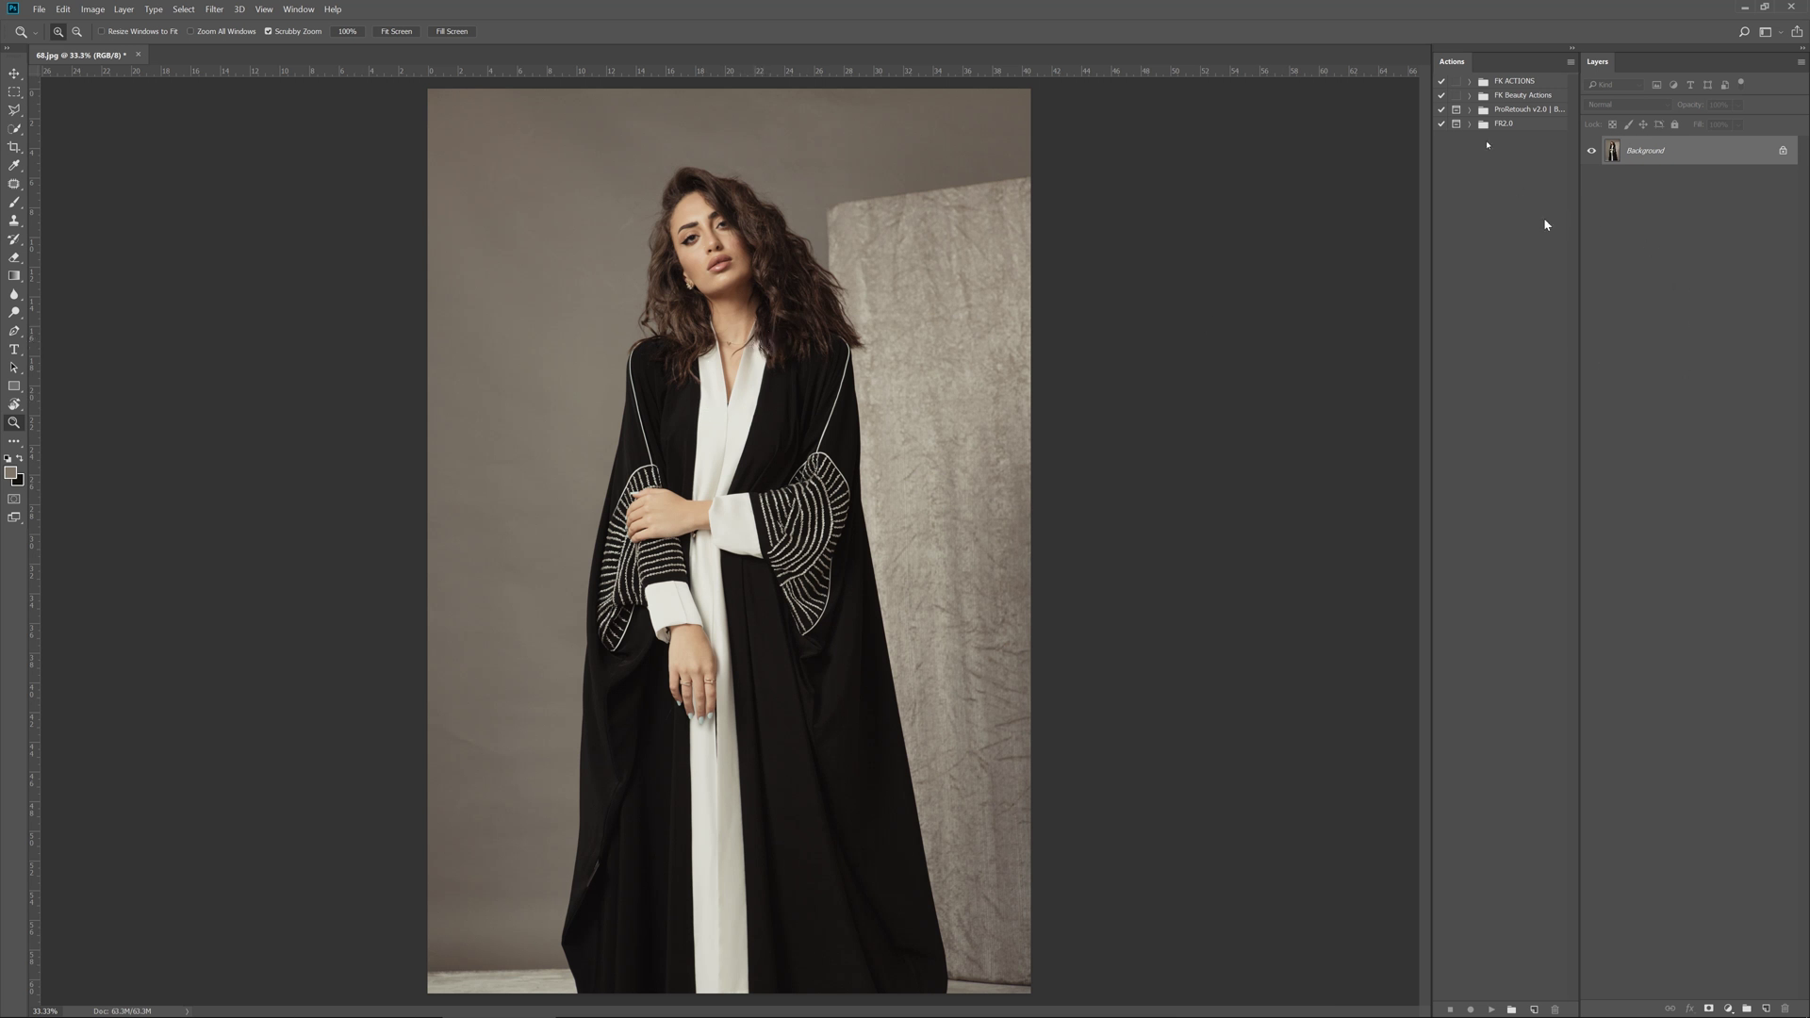
Delete the old Grey Clean action from the FK ACTIONS set.
{"action": "left_click", "coordinate": [1470, 82]}
{"action": "left_click", "coordinate": [1526, 83]}
{"action": "left_click_drag", "start_coordinate": [1519, 125], "coordinate": [1561, 1006]}
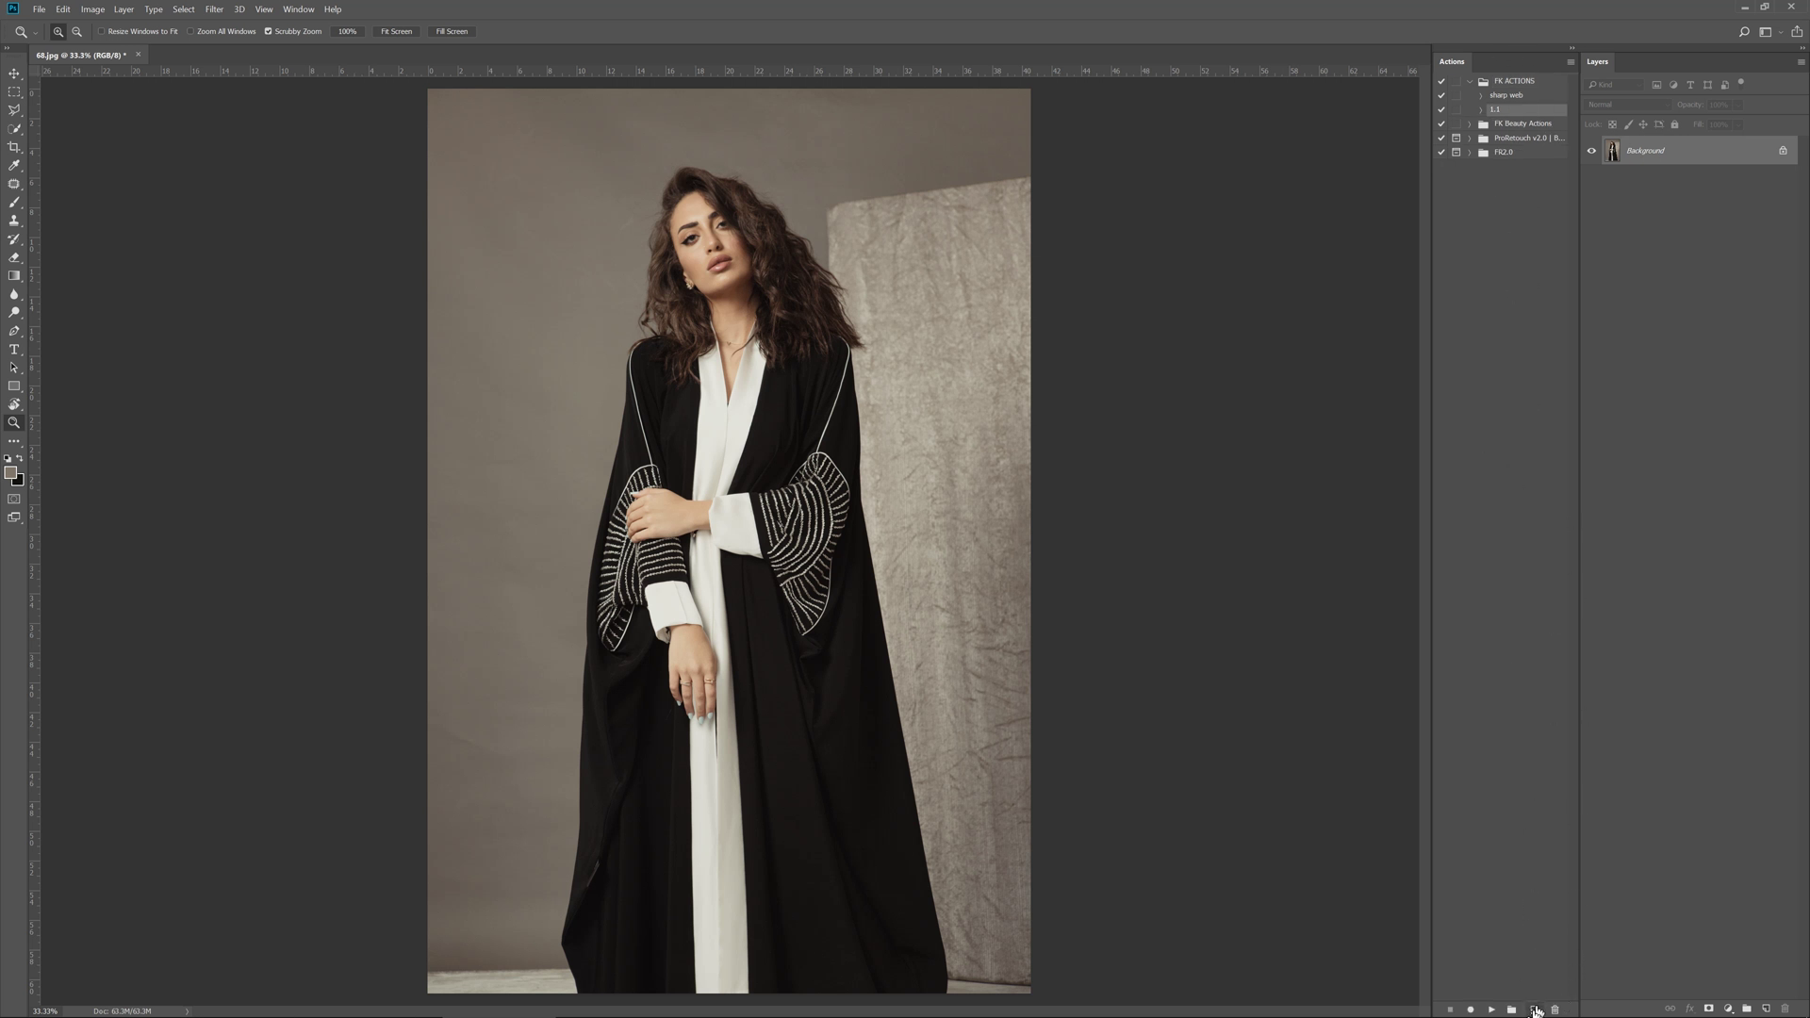
Start recording a new Grey Clean action, duplicating 68.jpg onto Layer 1.
{"action": "left_click", "coordinate": [1535, 1010]}
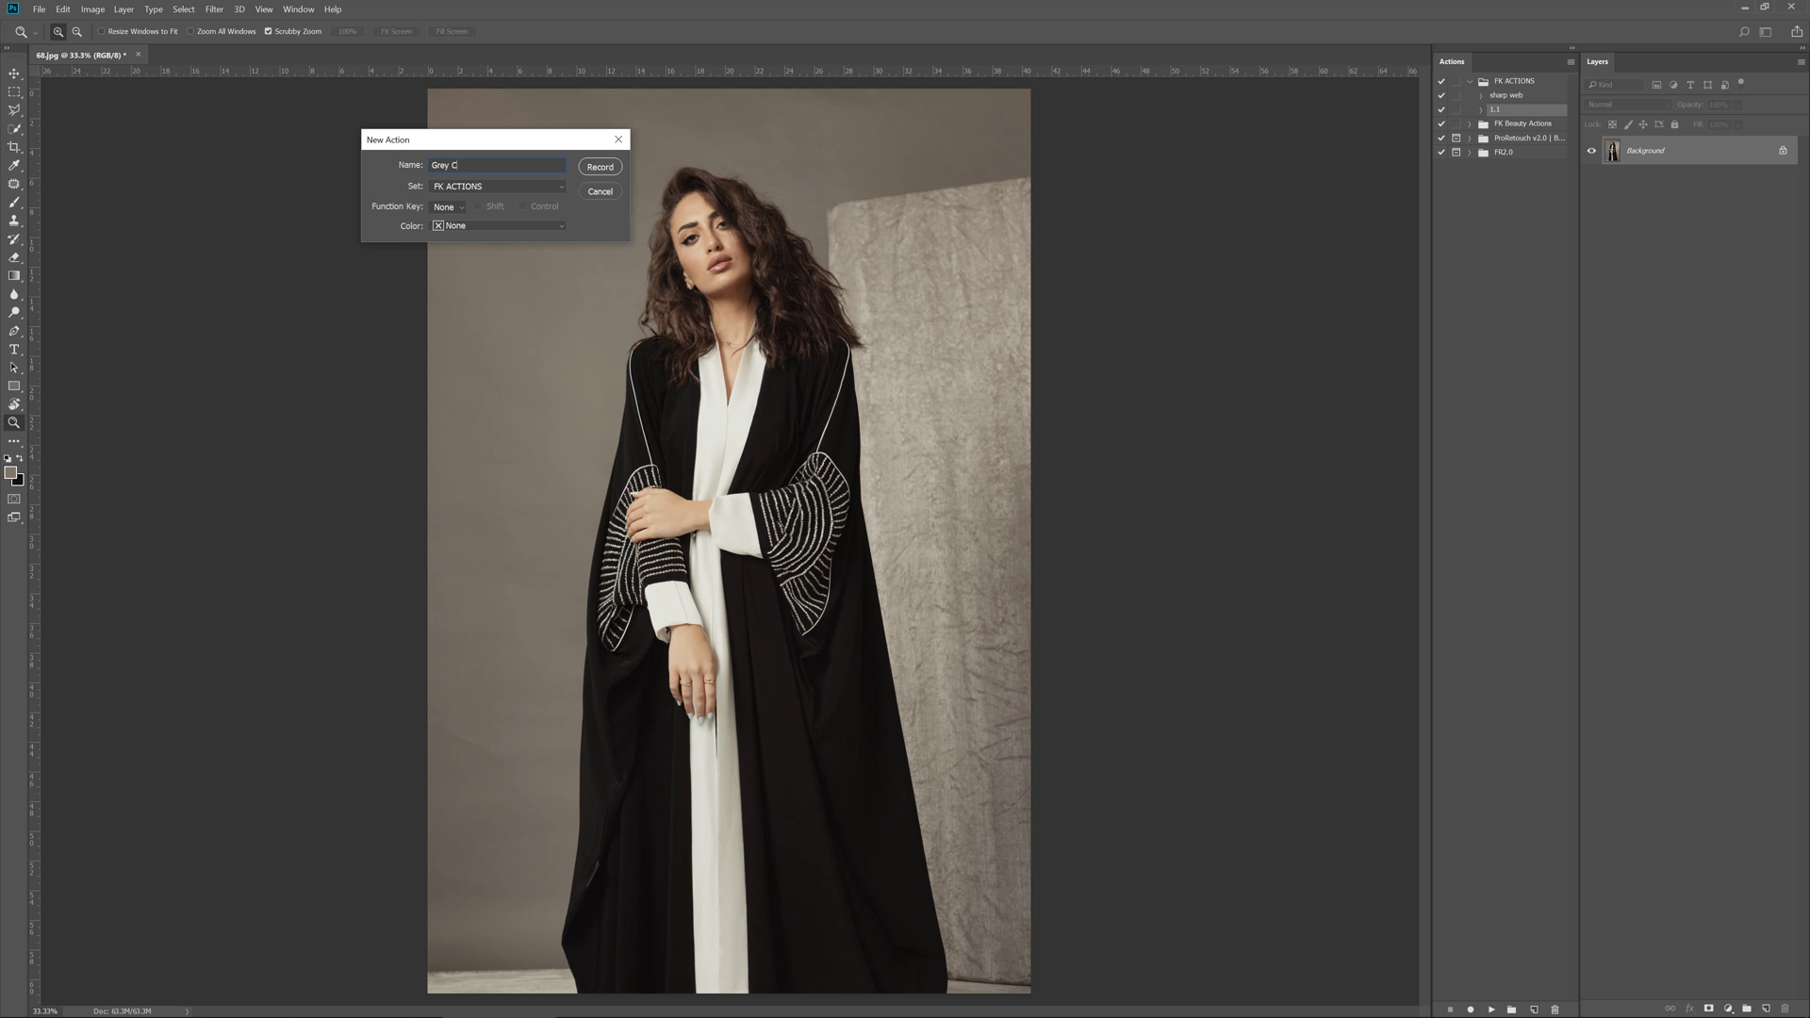
{"action": "key", "text": "Return"}
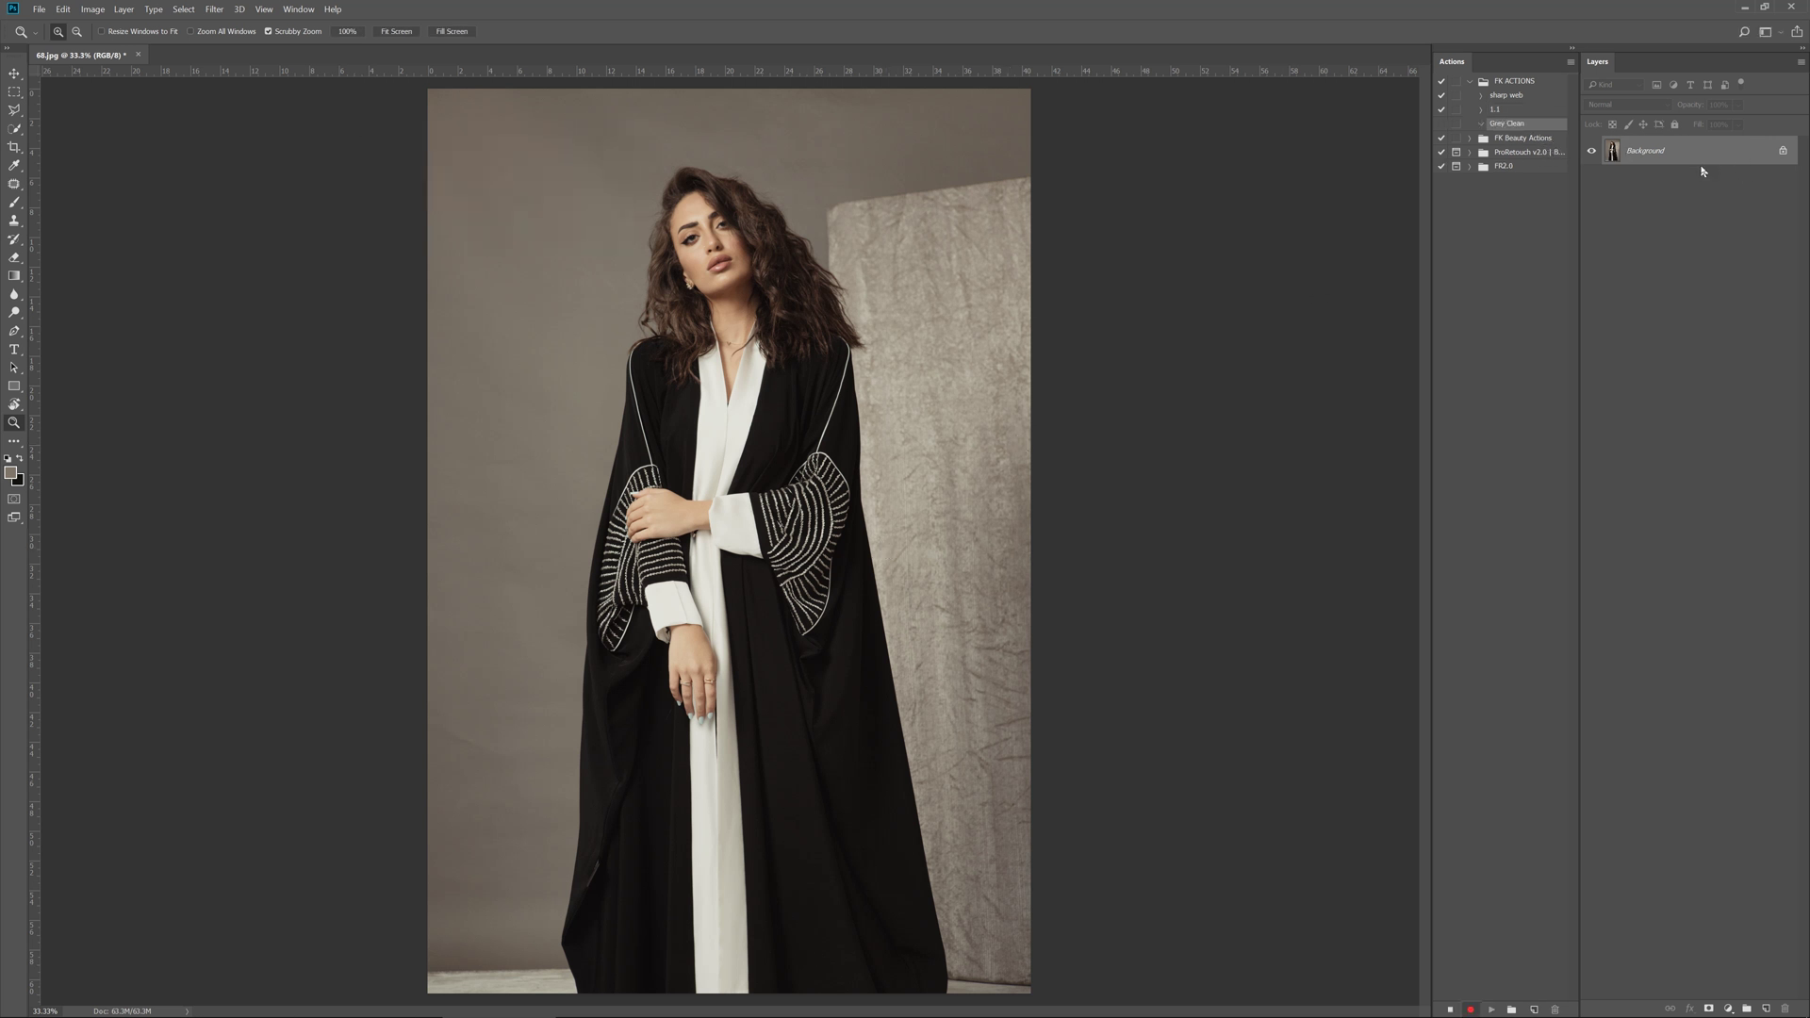
{"action": "key", "text": "ctrl+j"}
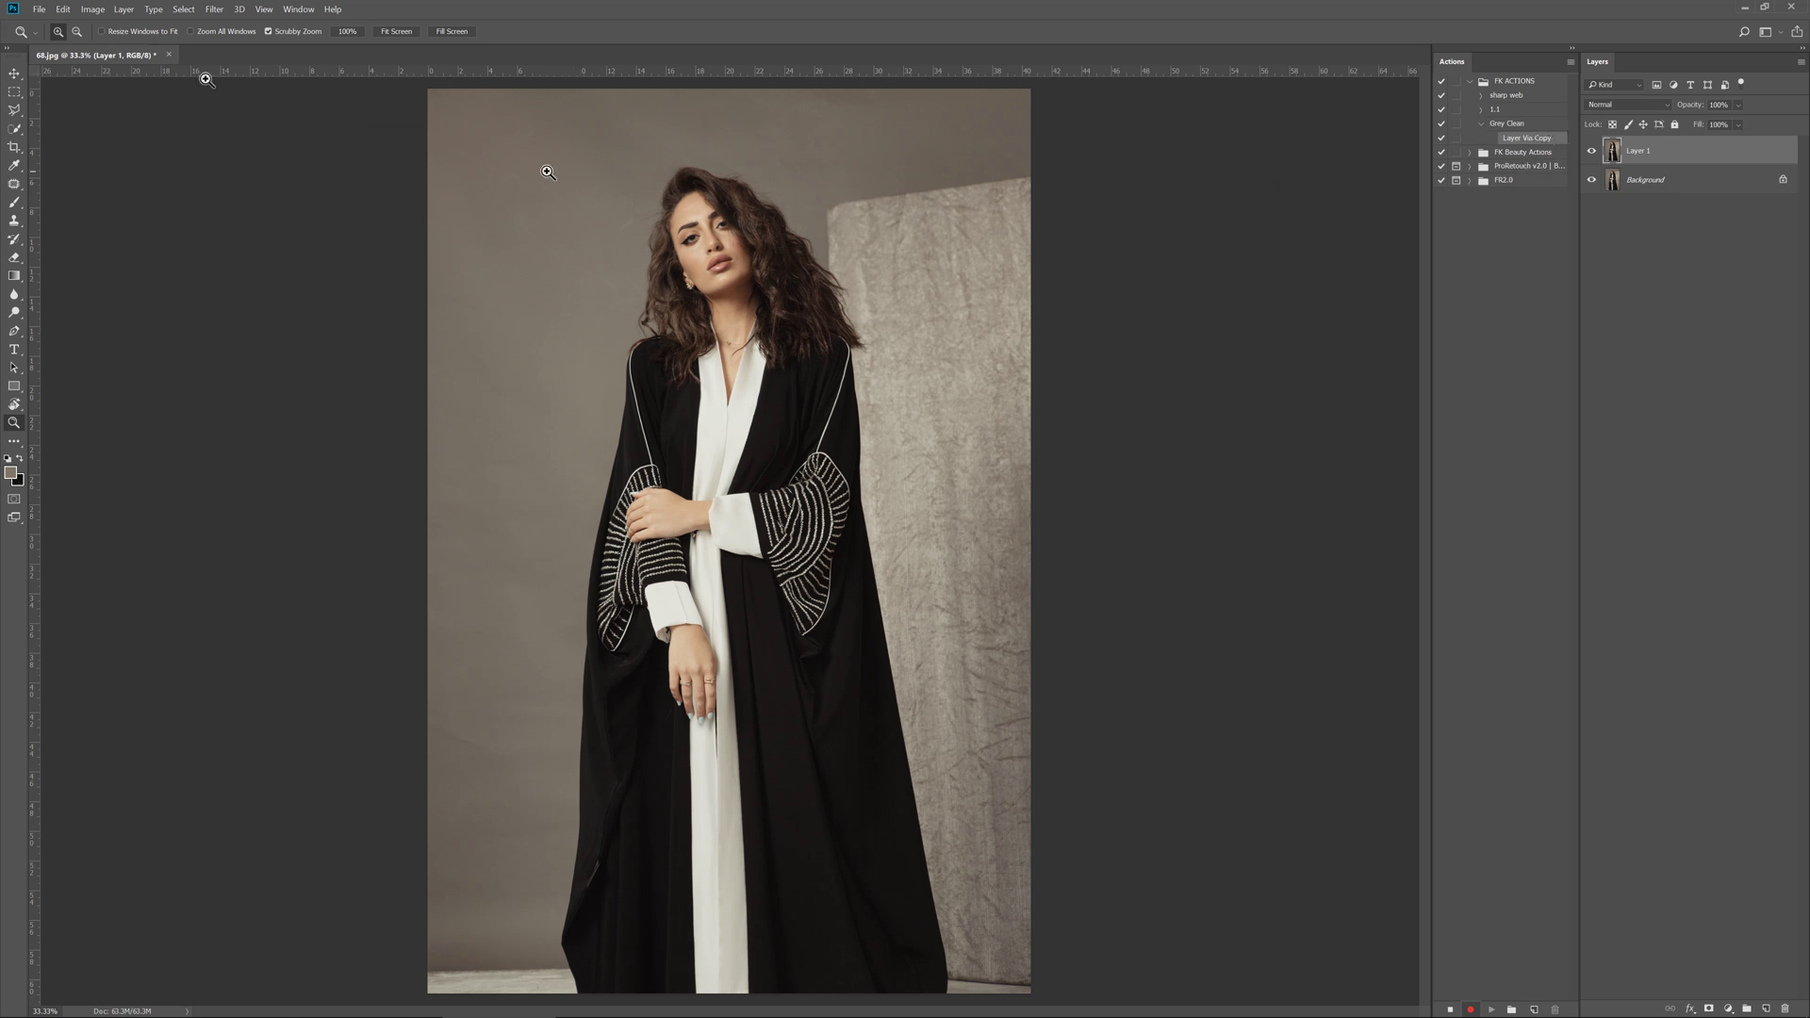
Record a Color Range backdrop selection, Blur > Average fill, and deselect.
{"action": "left_click", "coordinate": [185, 9]}
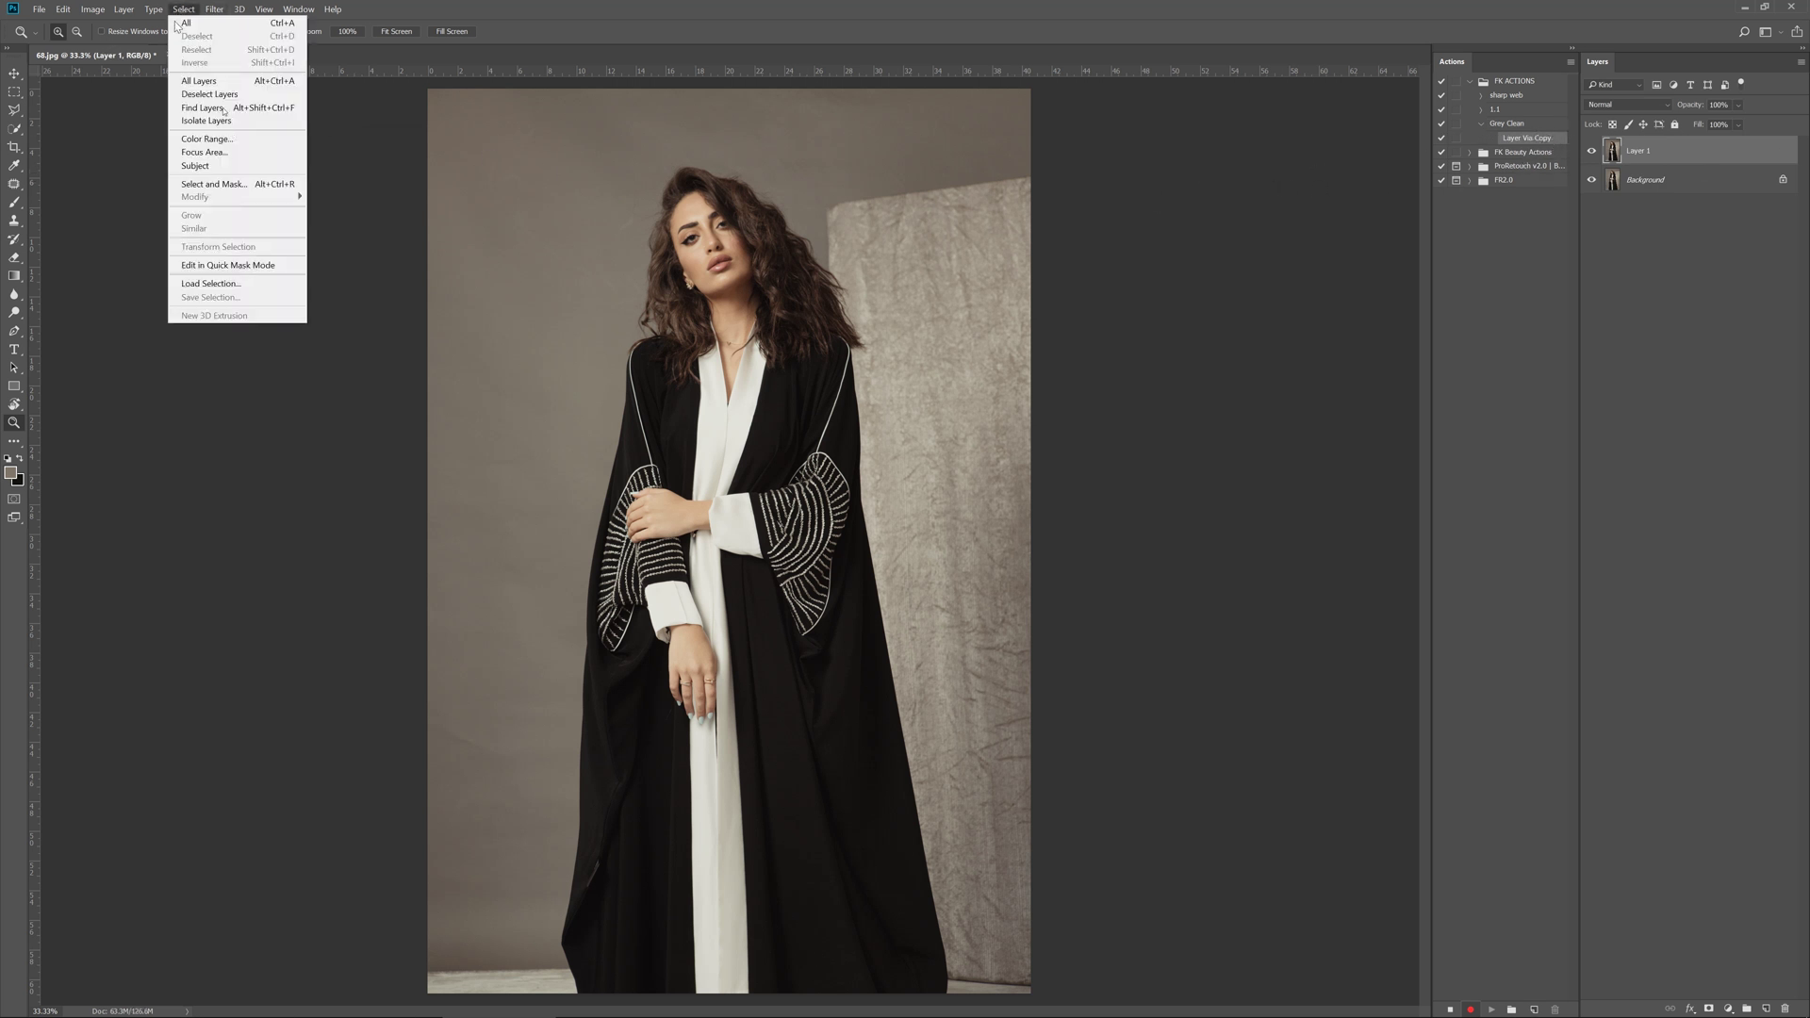
{"action": "left_click", "coordinate": [226, 140]}
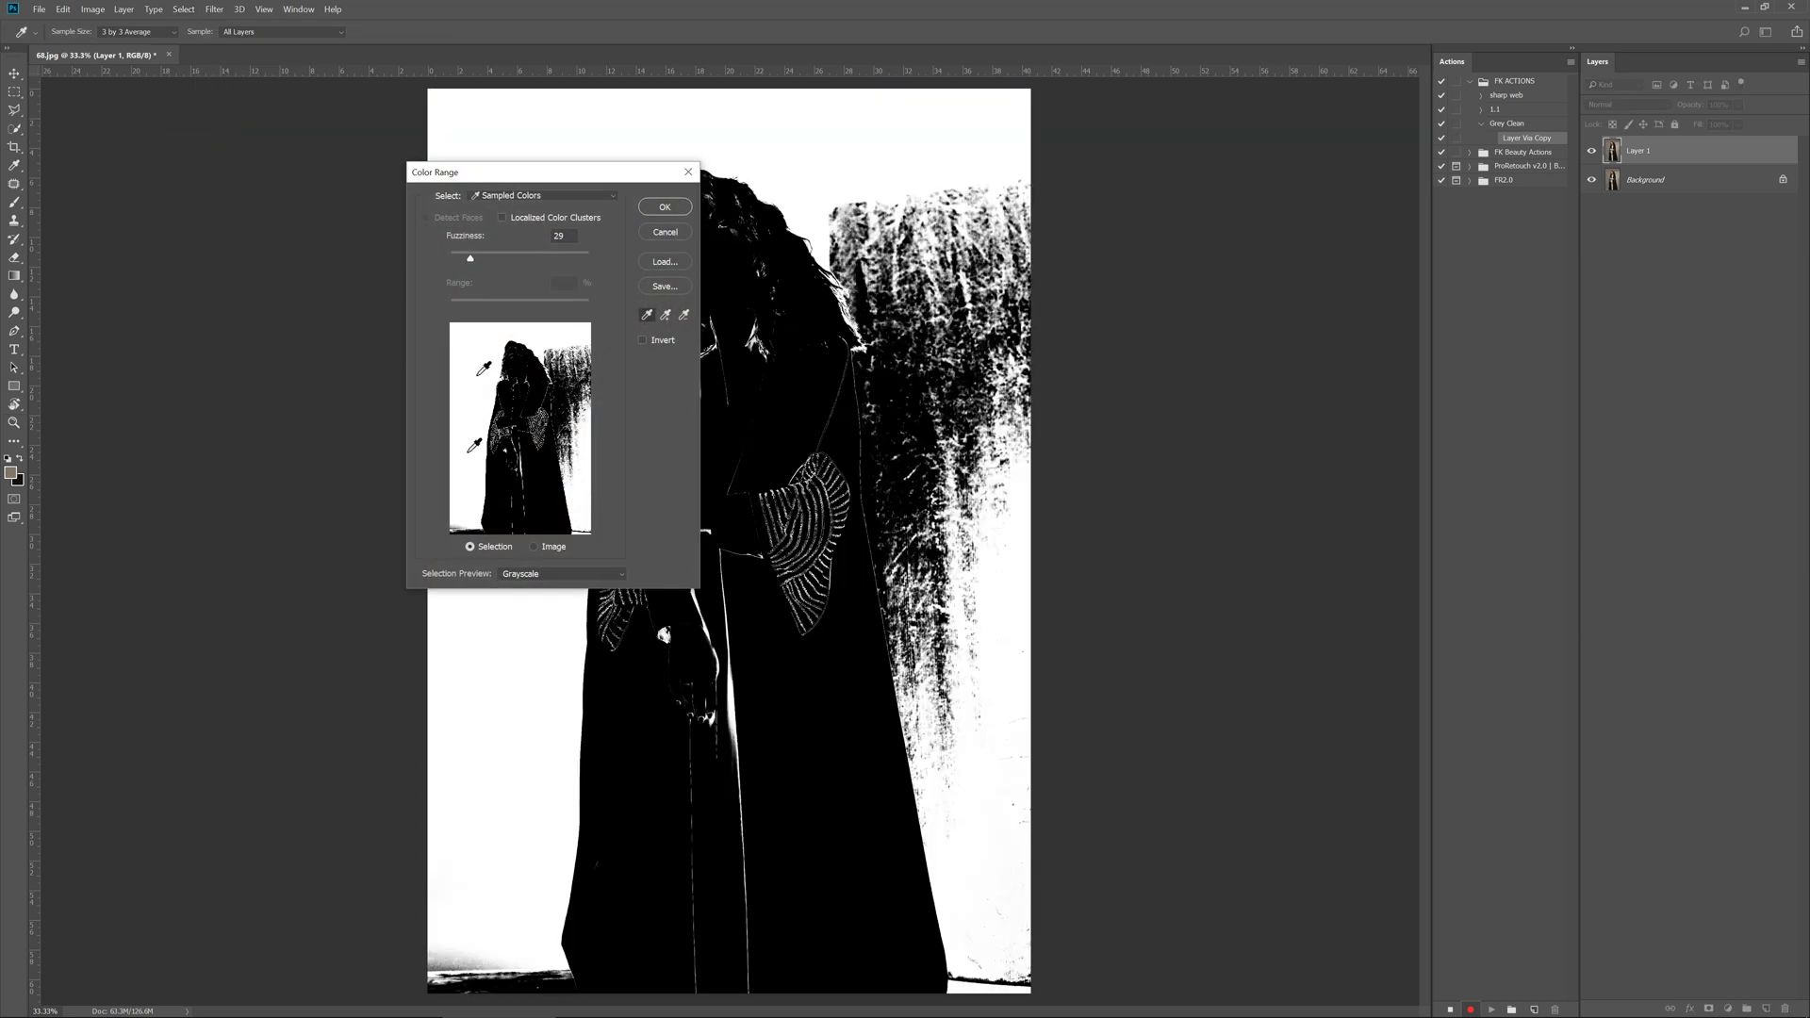
{"action": "left_click", "coordinate": [666, 206]}
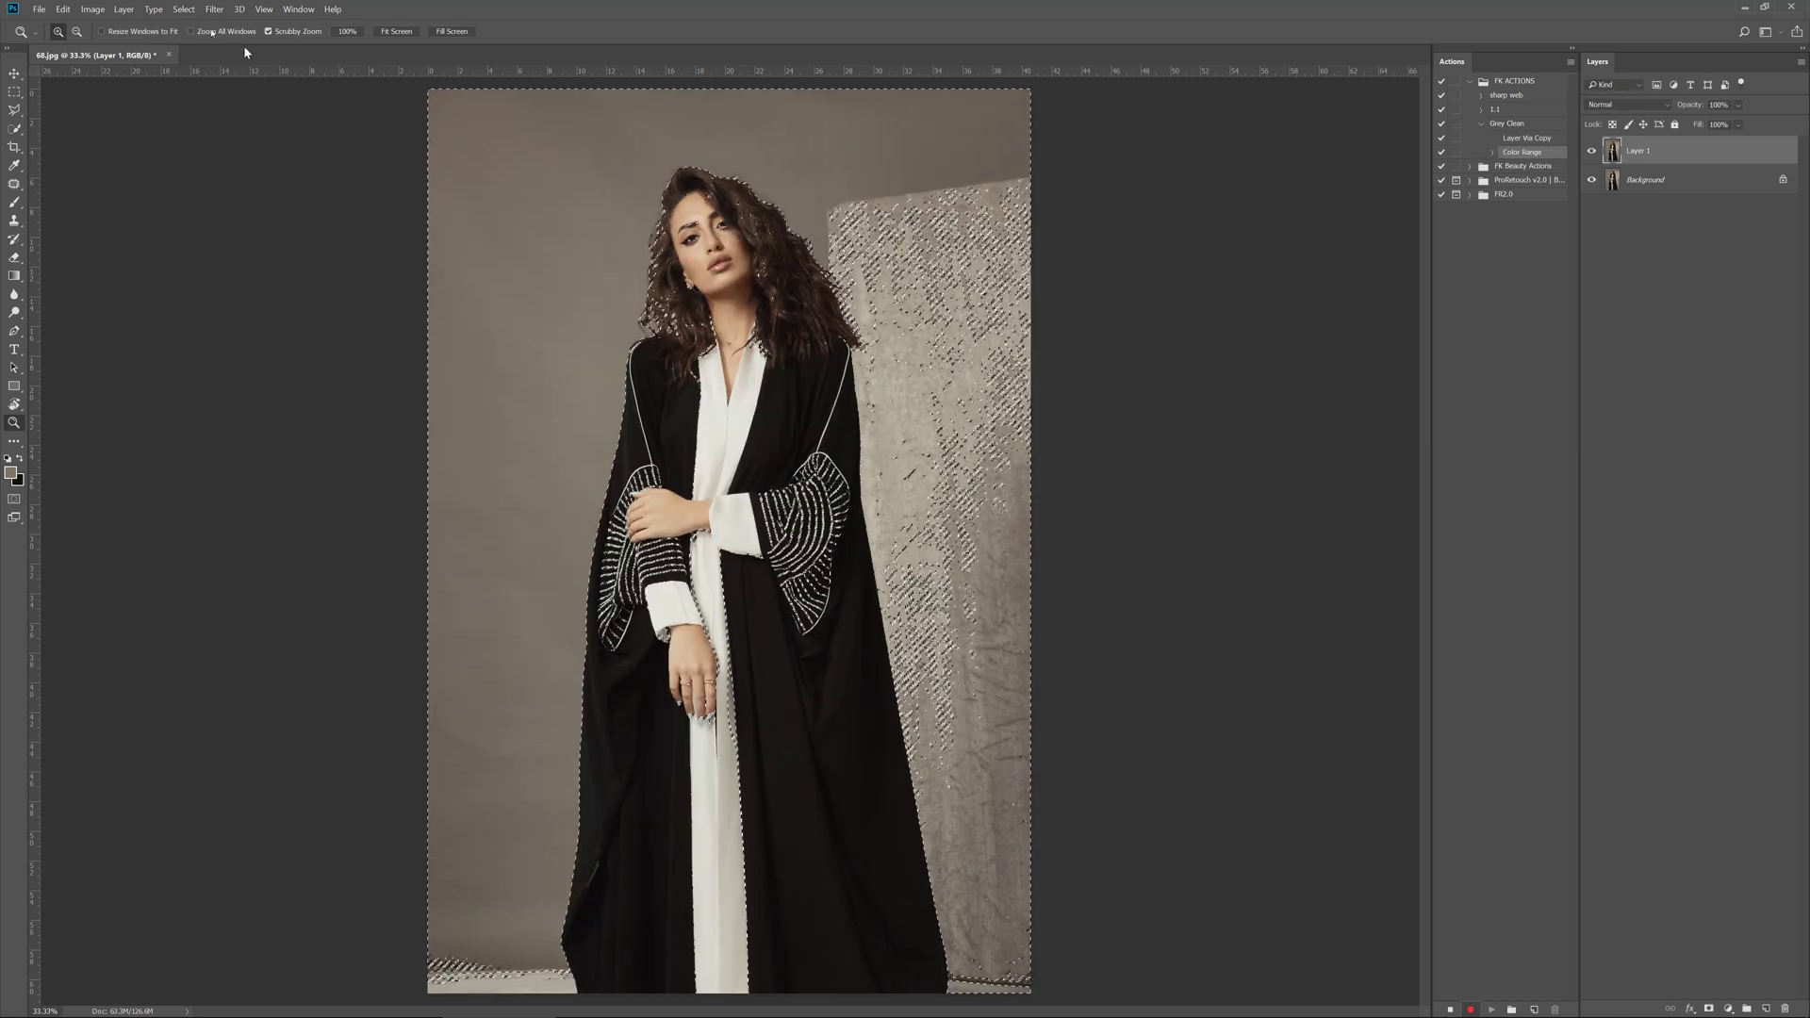
{"action": "left_click", "coordinate": [214, 9]}
{"action": "mouse_move", "coordinate": [217, 162]}
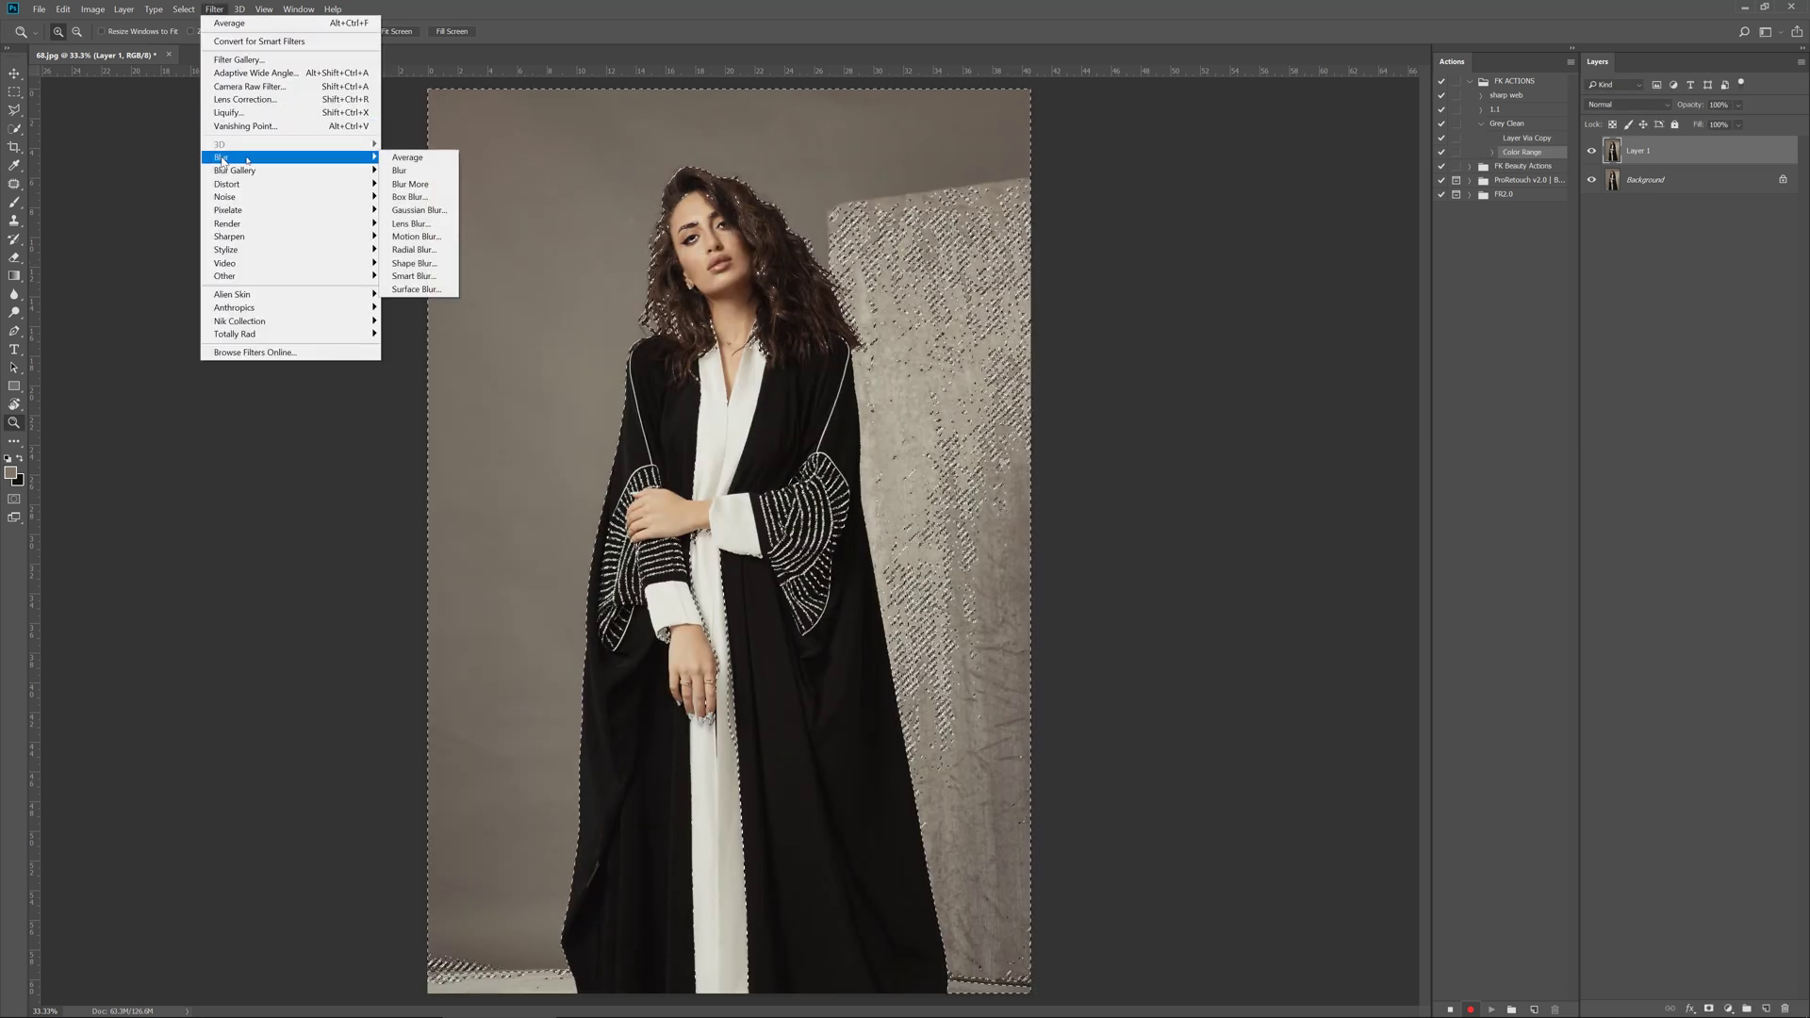
{"action": "left_click", "coordinate": [435, 164]}
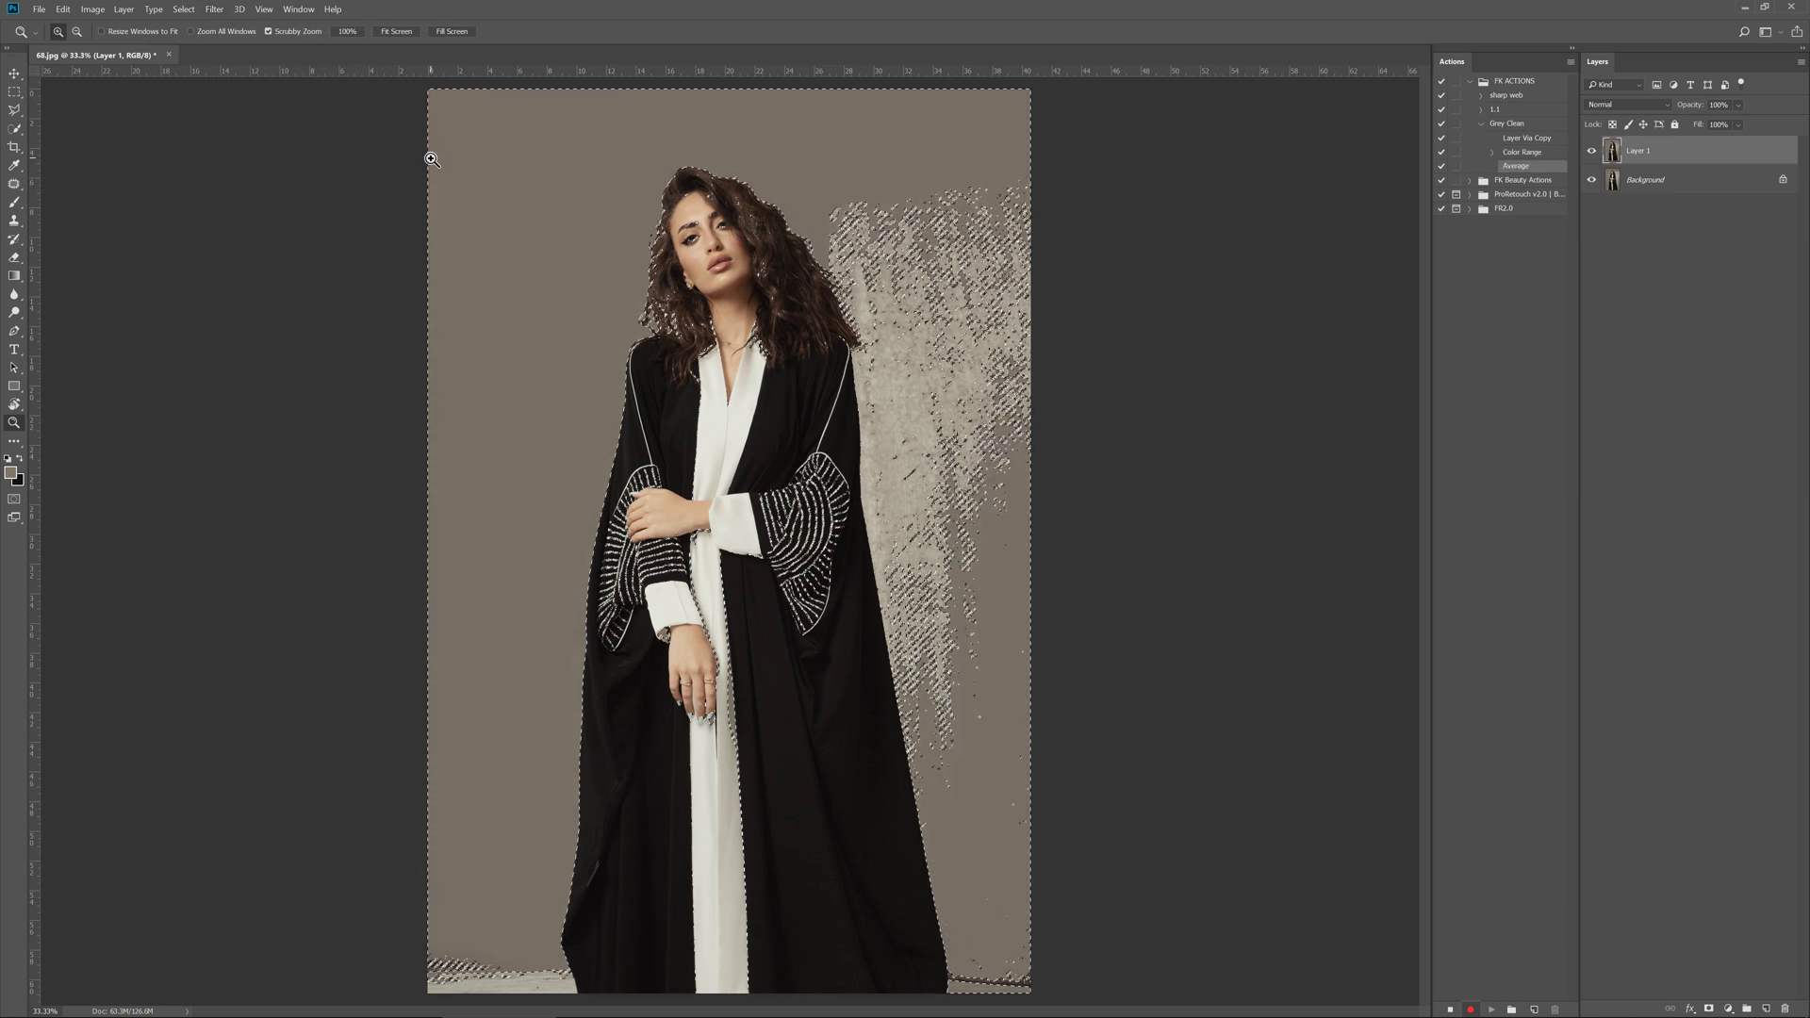
{"action": "key", "text": "ctrl+d"}
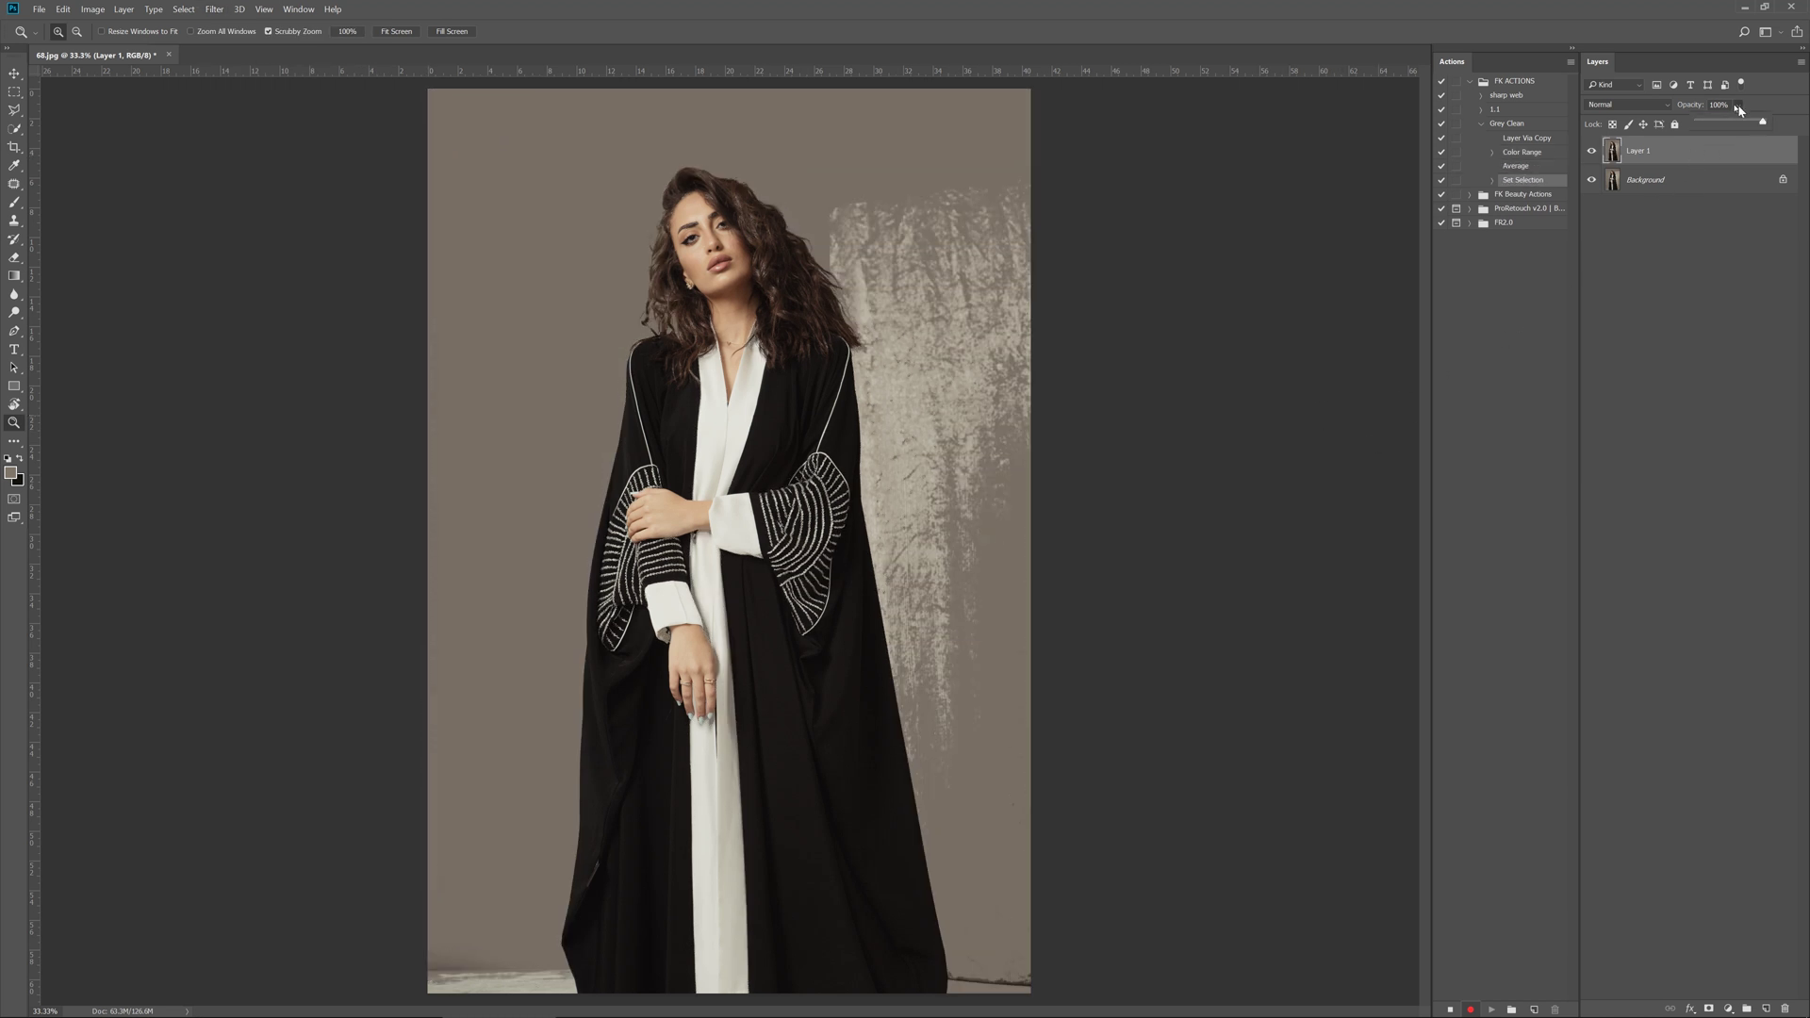
Record 60% opacity and a layer mask, end recording, and undo to the Background.
{"action": "type", "text": "60"}
{"action": "key", "text": "Return"}
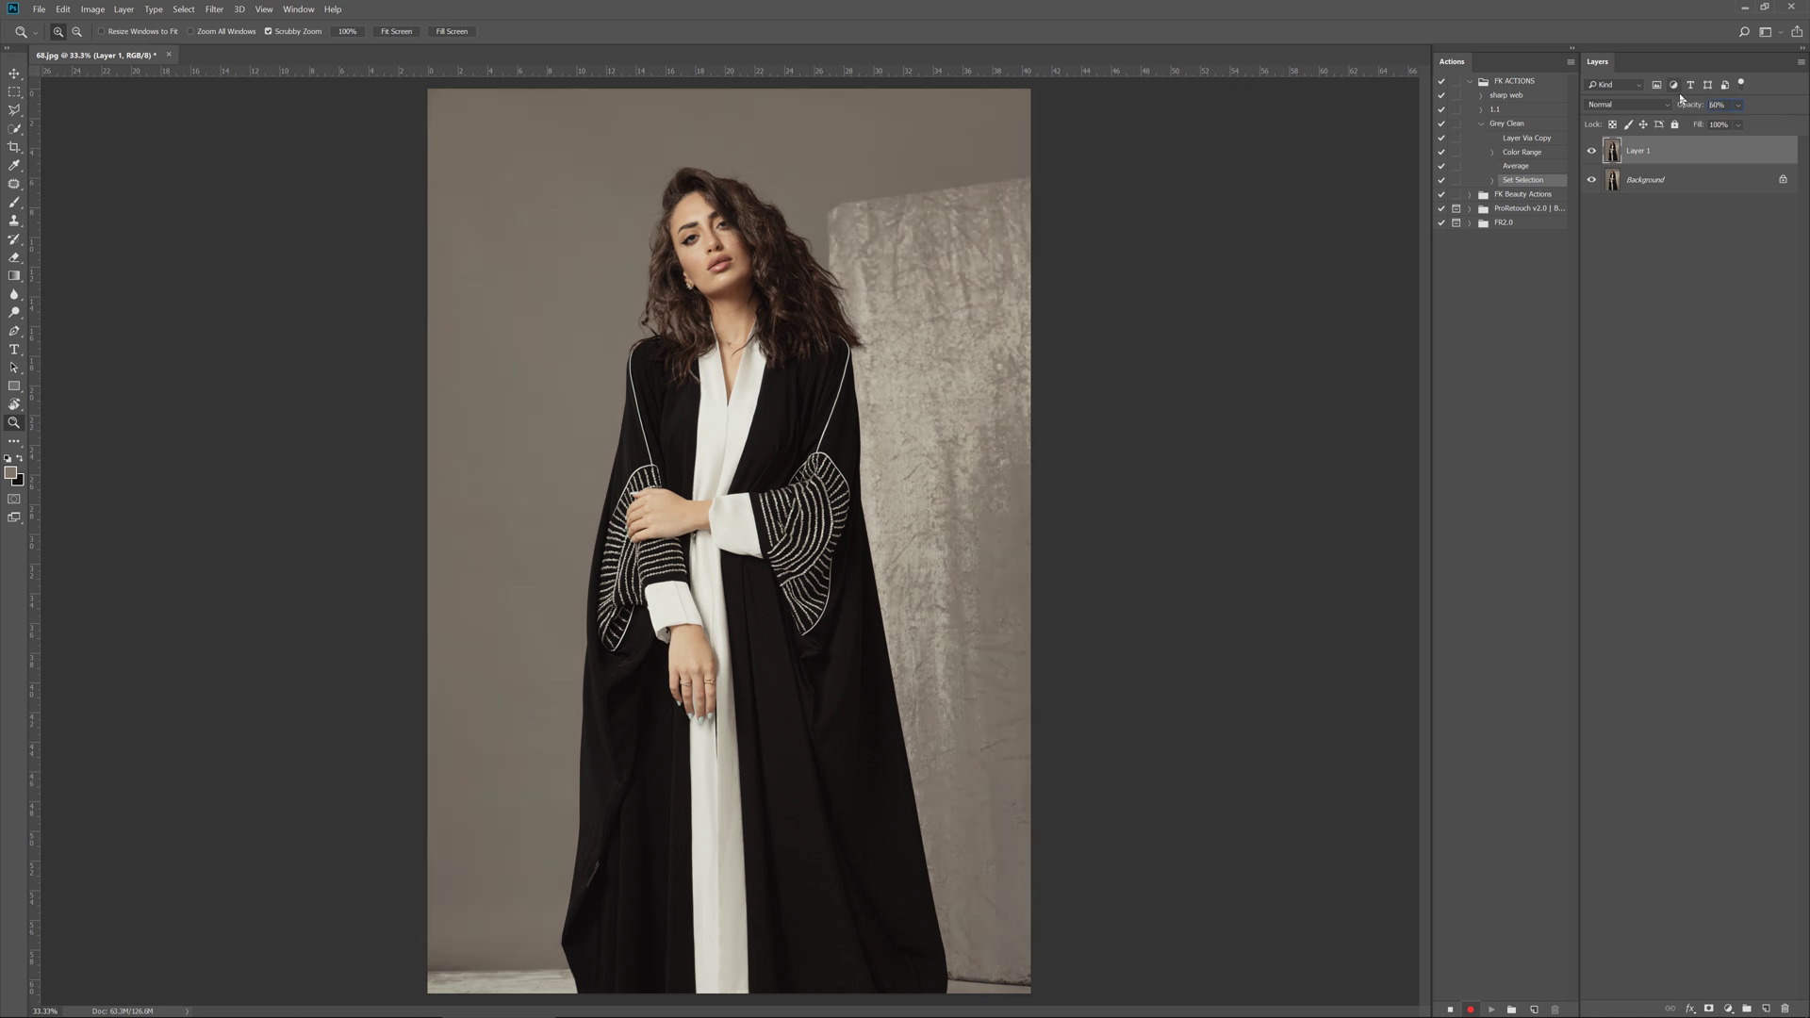
{"action": "left_click", "coordinate": [1708, 1009]}
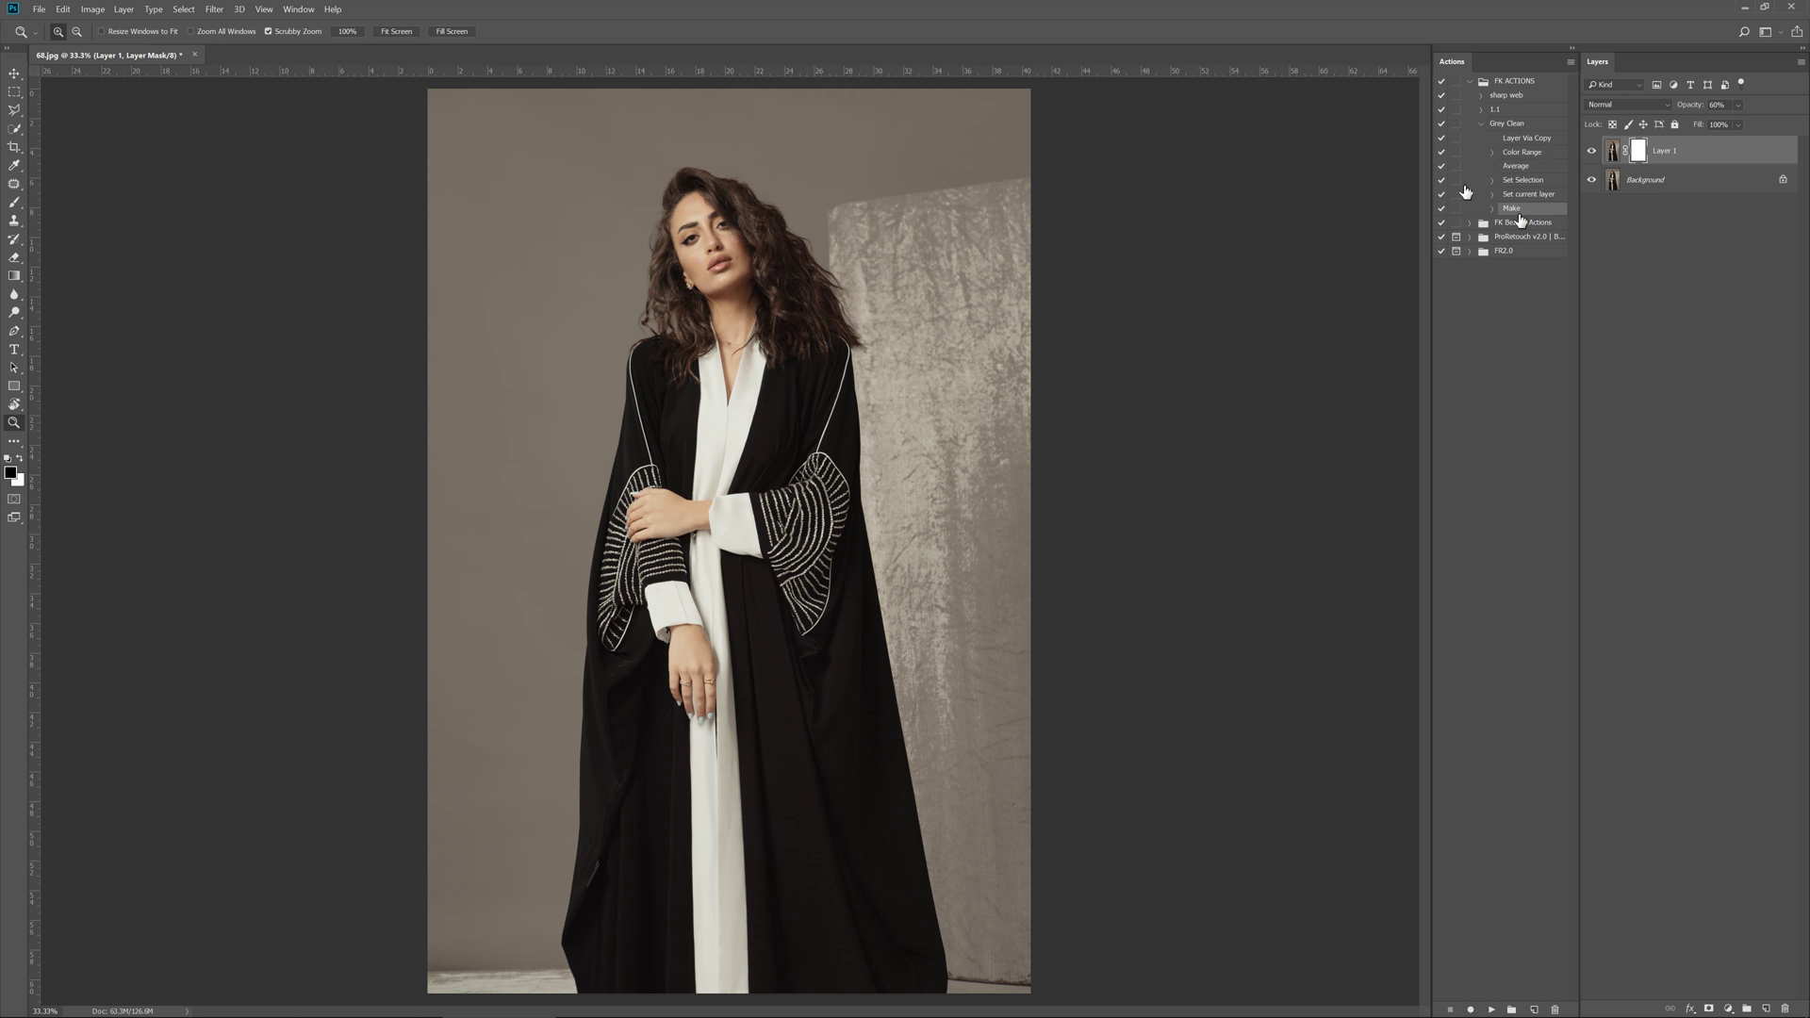
{"action": "left_click", "coordinate": [1480, 124]}
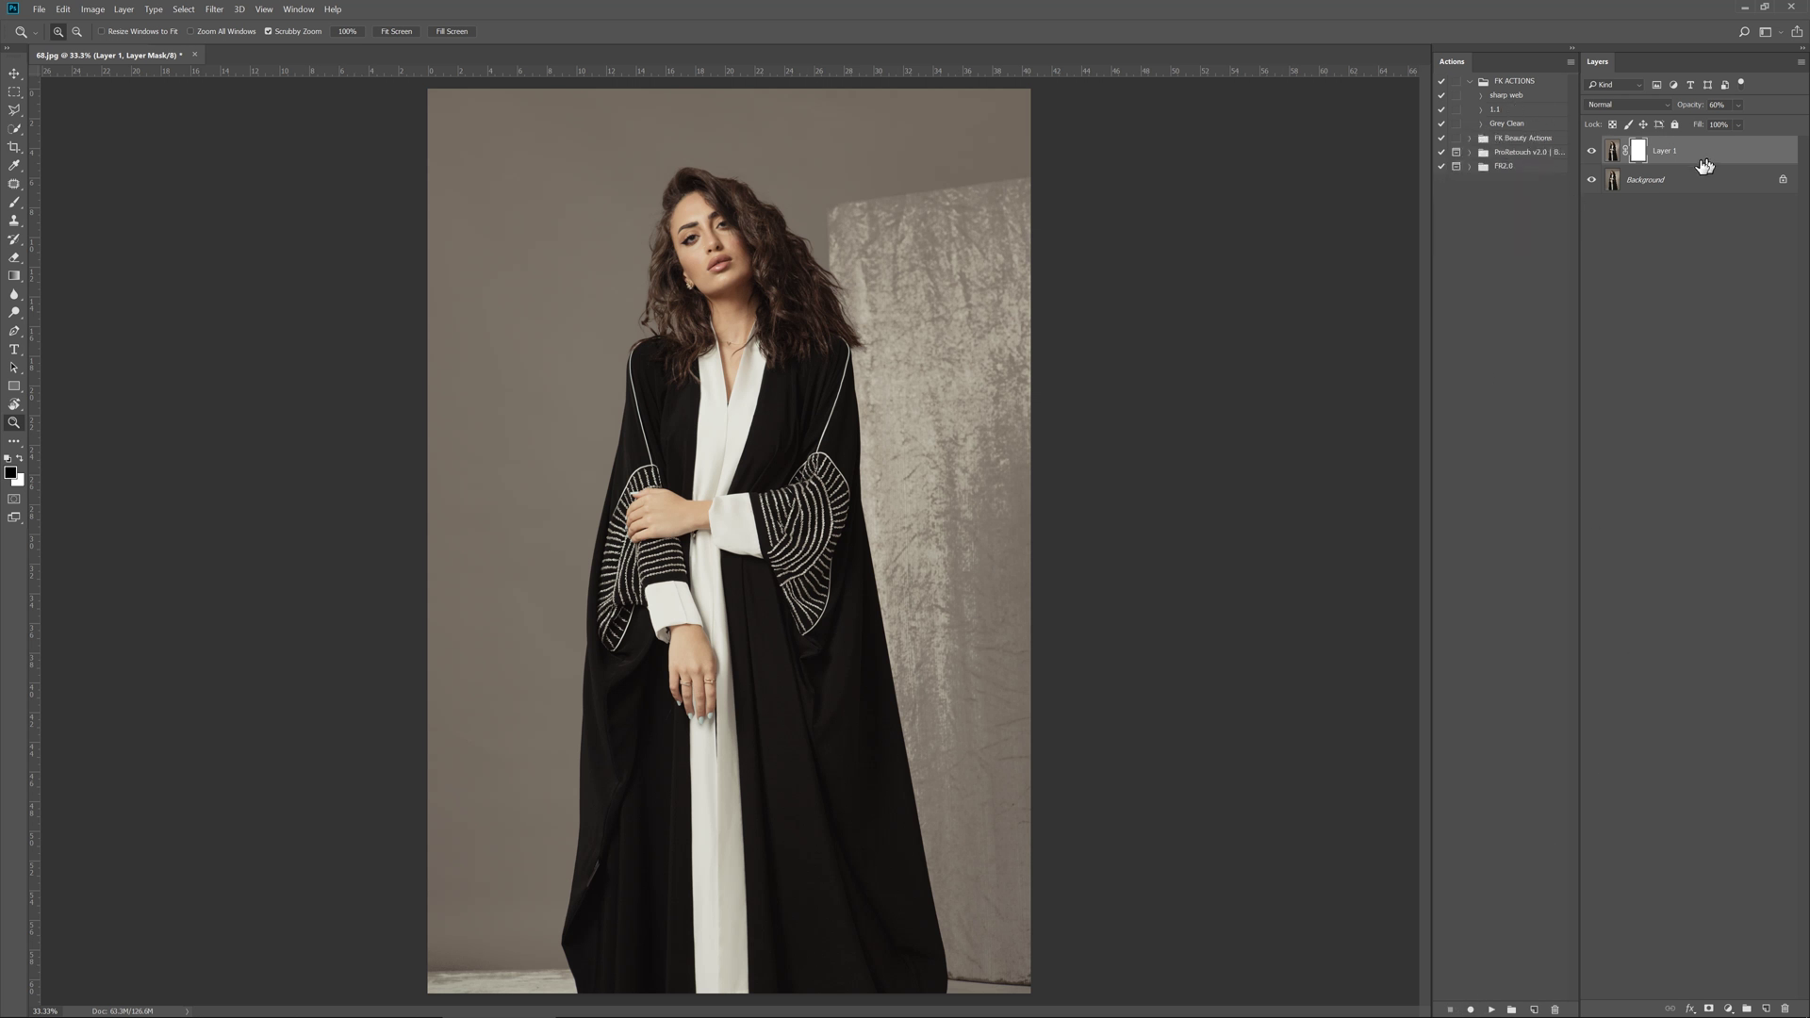
{"action": "key", "text": "ctrl+z"}
{"action": "key", "text": "ctrl+z"}
{"action": "key", "text": "ctrl+z"}
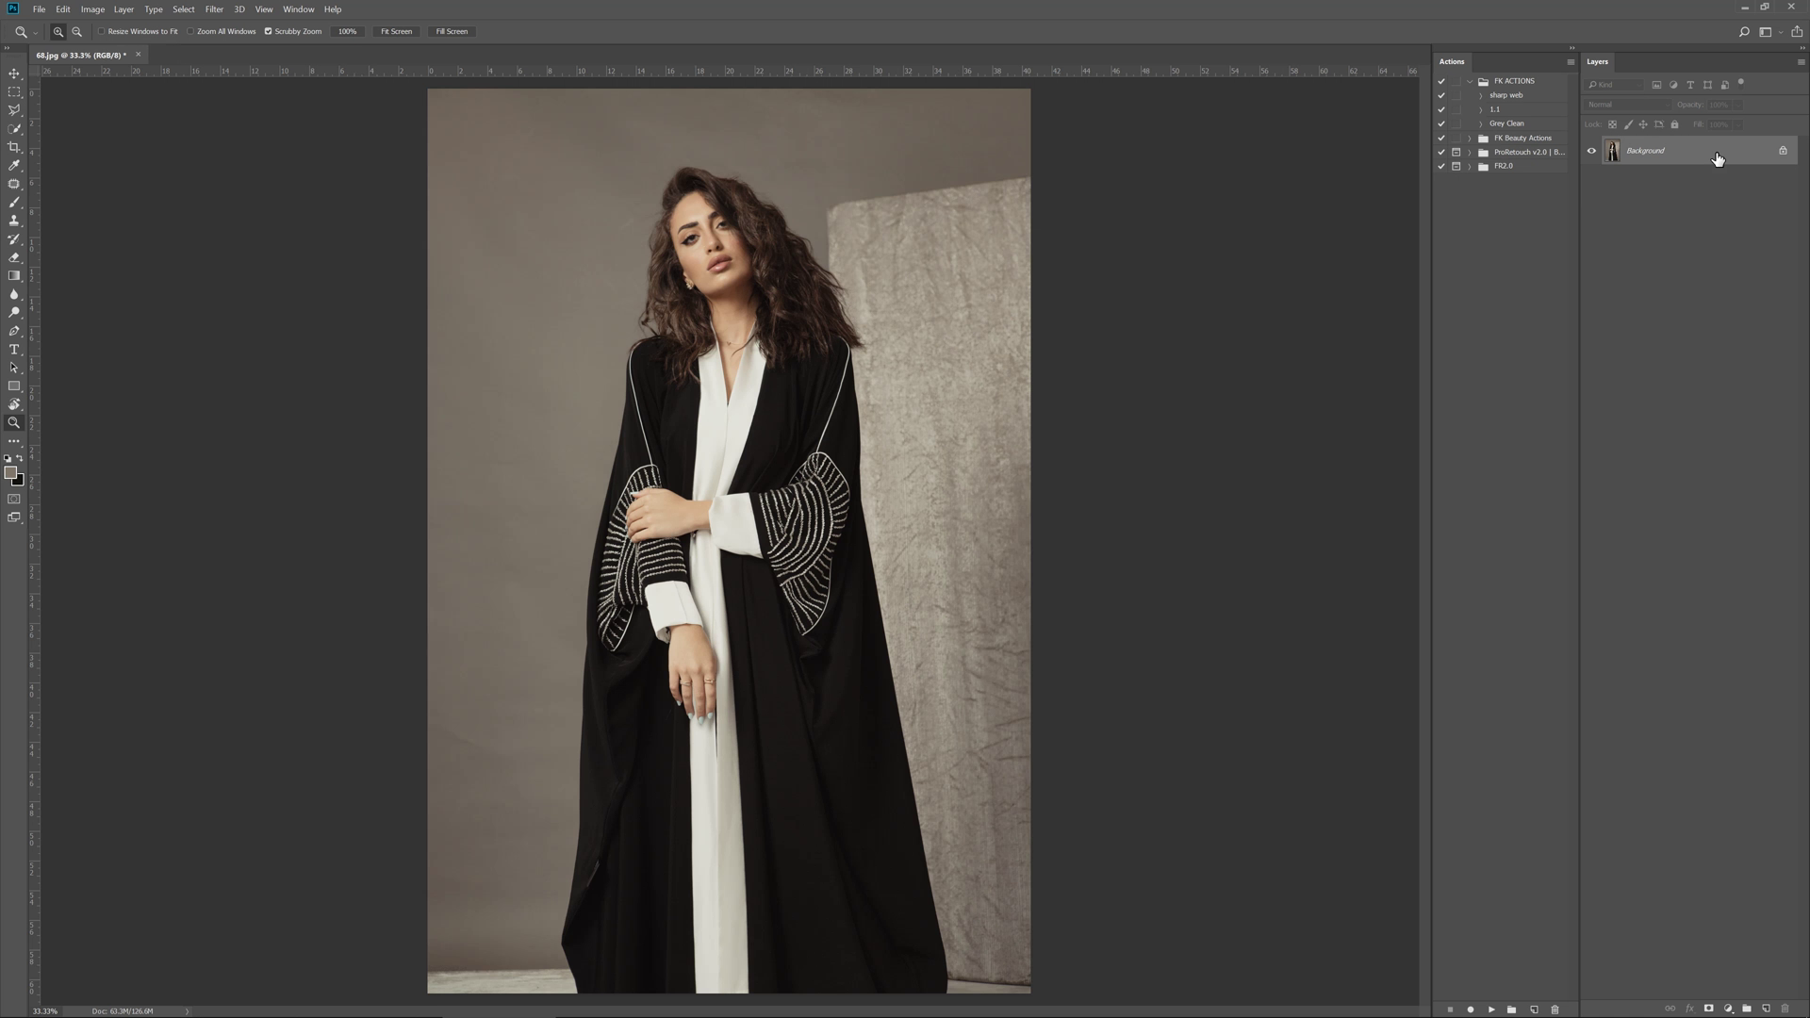
Switch the Actions panel to Button Mode and run Grey Clean on 68.jpg.
{"action": "left_click", "coordinate": [1519, 125]}
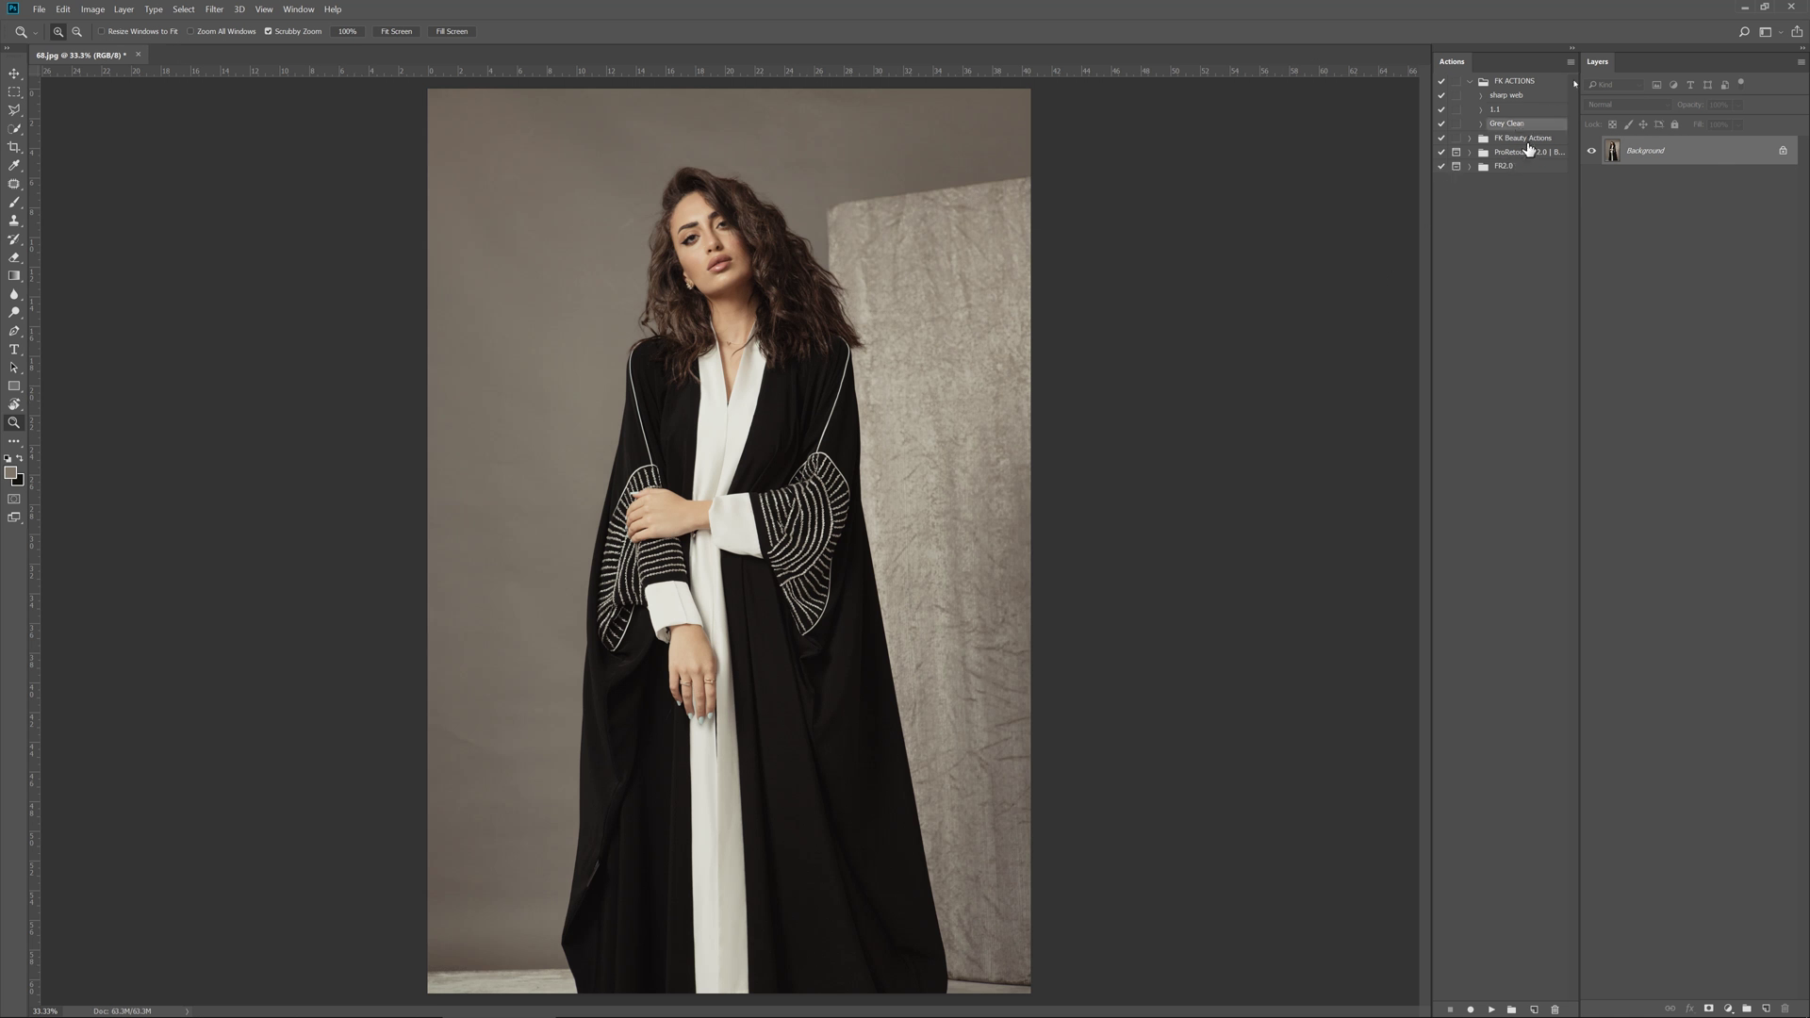
{"action": "left_click", "coordinate": [1569, 63]}
{"action": "left_click", "coordinate": [1609, 68]}
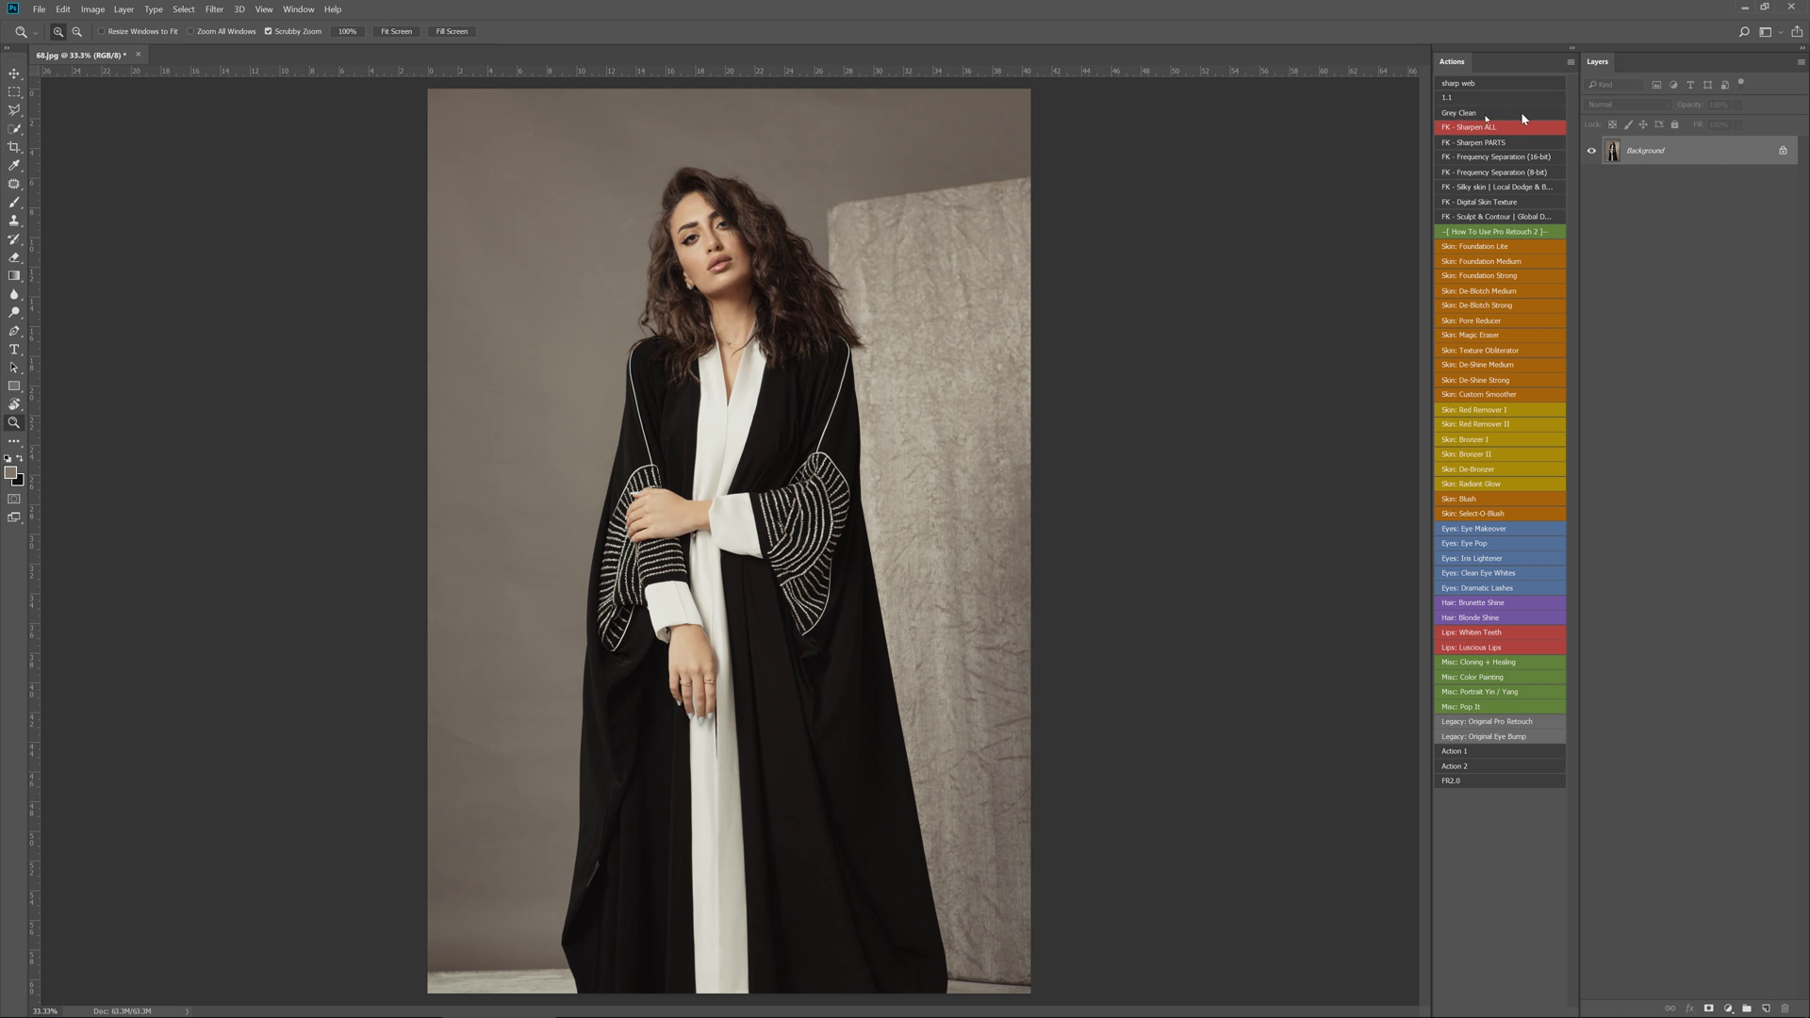
{"action": "left_click", "coordinate": [1474, 114]}
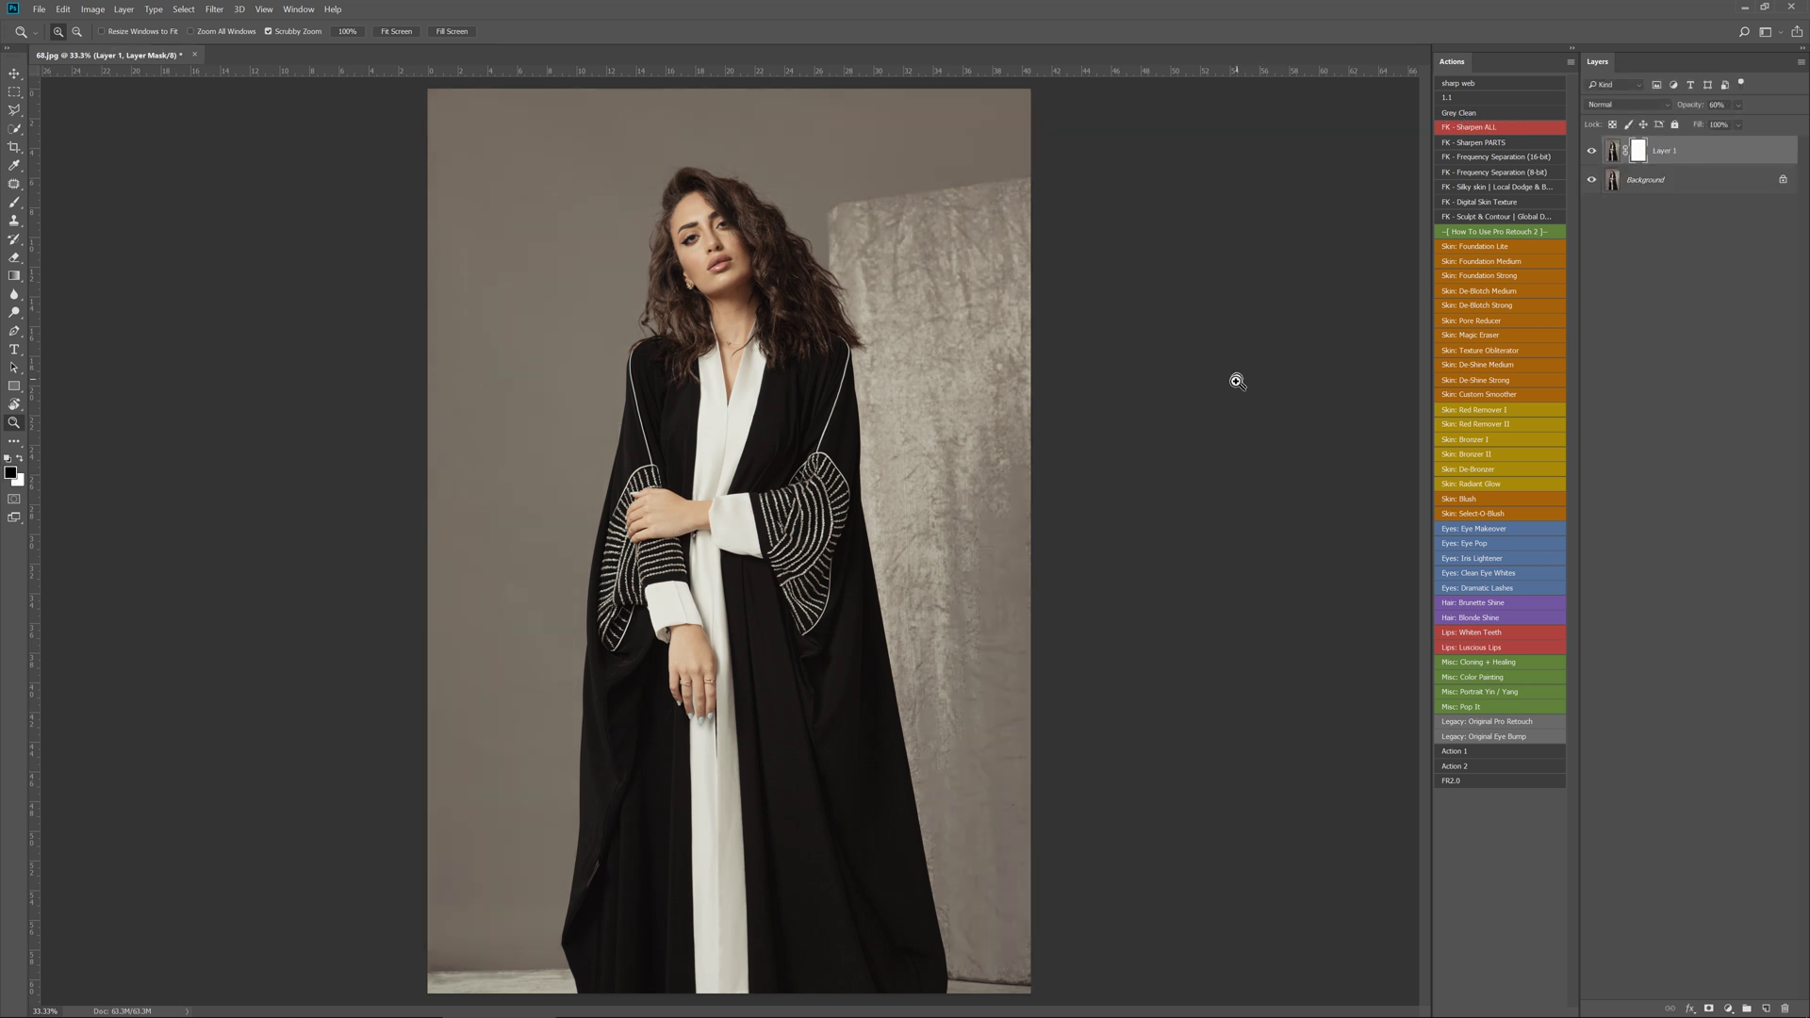
Brush the mask to restore the textured wall and cover the robe, then go to Explorer.
{"action": "key", "text": "b"}
{"action": "mouse_move", "coordinate": [998, 257]}
{"action": "left_mouse_down"}
{"action": "mouse_move", "coordinate": [924, 273]}
{"action": "mouse_move", "coordinate": [915, 236]}
{"action": "mouse_move", "coordinate": [895, 236]}
{"action": "mouse_move", "coordinate": [1023, 440]}
{"action": "mouse_move", "coordinate": [952, 538]}
{"action": "mouse_move", "coordinate": [942, 933]}
{"action": "left_mouse_up"}
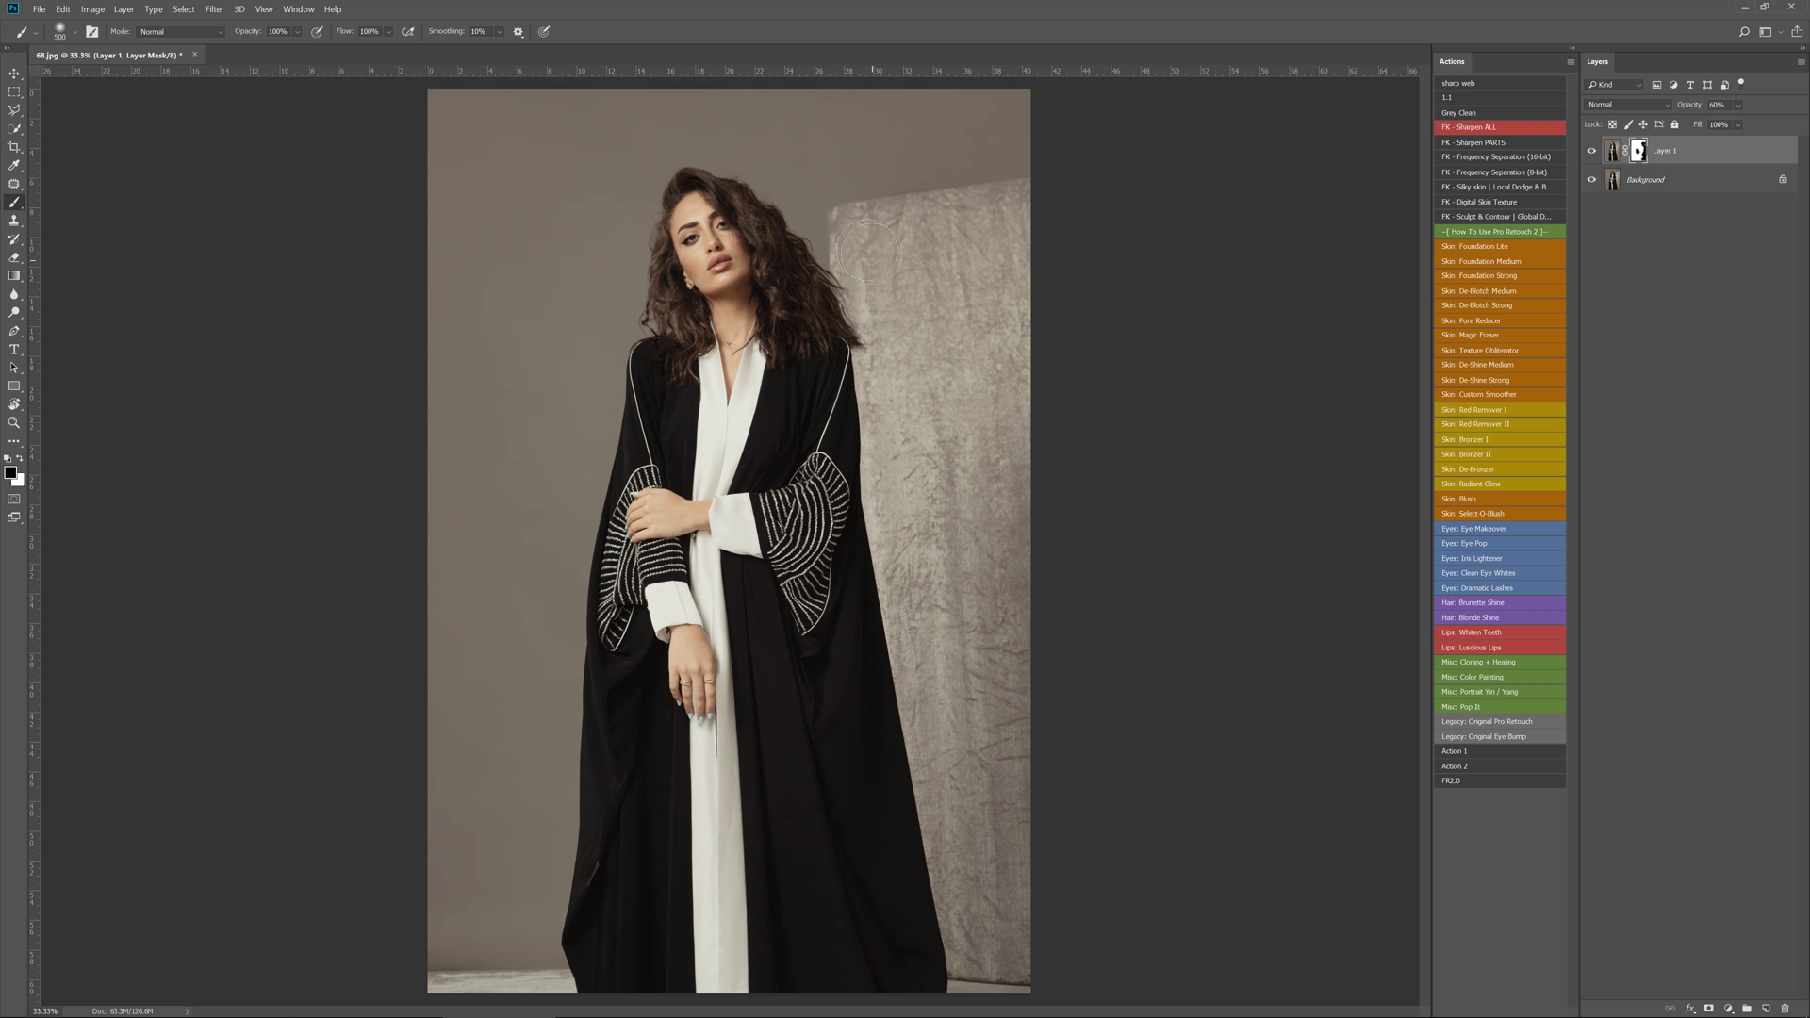
{"action": "mouse_move", "coordinate": [896, 792]}
{"action": "left_mouse_down"}
{"action": "mouse_move", "coordinate": [877, 795]}
{"action": "mouse_move", "coordinate": [909, 768]}
{"action": "mouse_move", "coordinate": [878, 765]}
{"action": "left_mouse_up"}
{"action": "key", "text": "alt+Tab"}
{"action": "key", "text": "alt+Tab"}
{"action": "key", "text": "alt+Tab"}
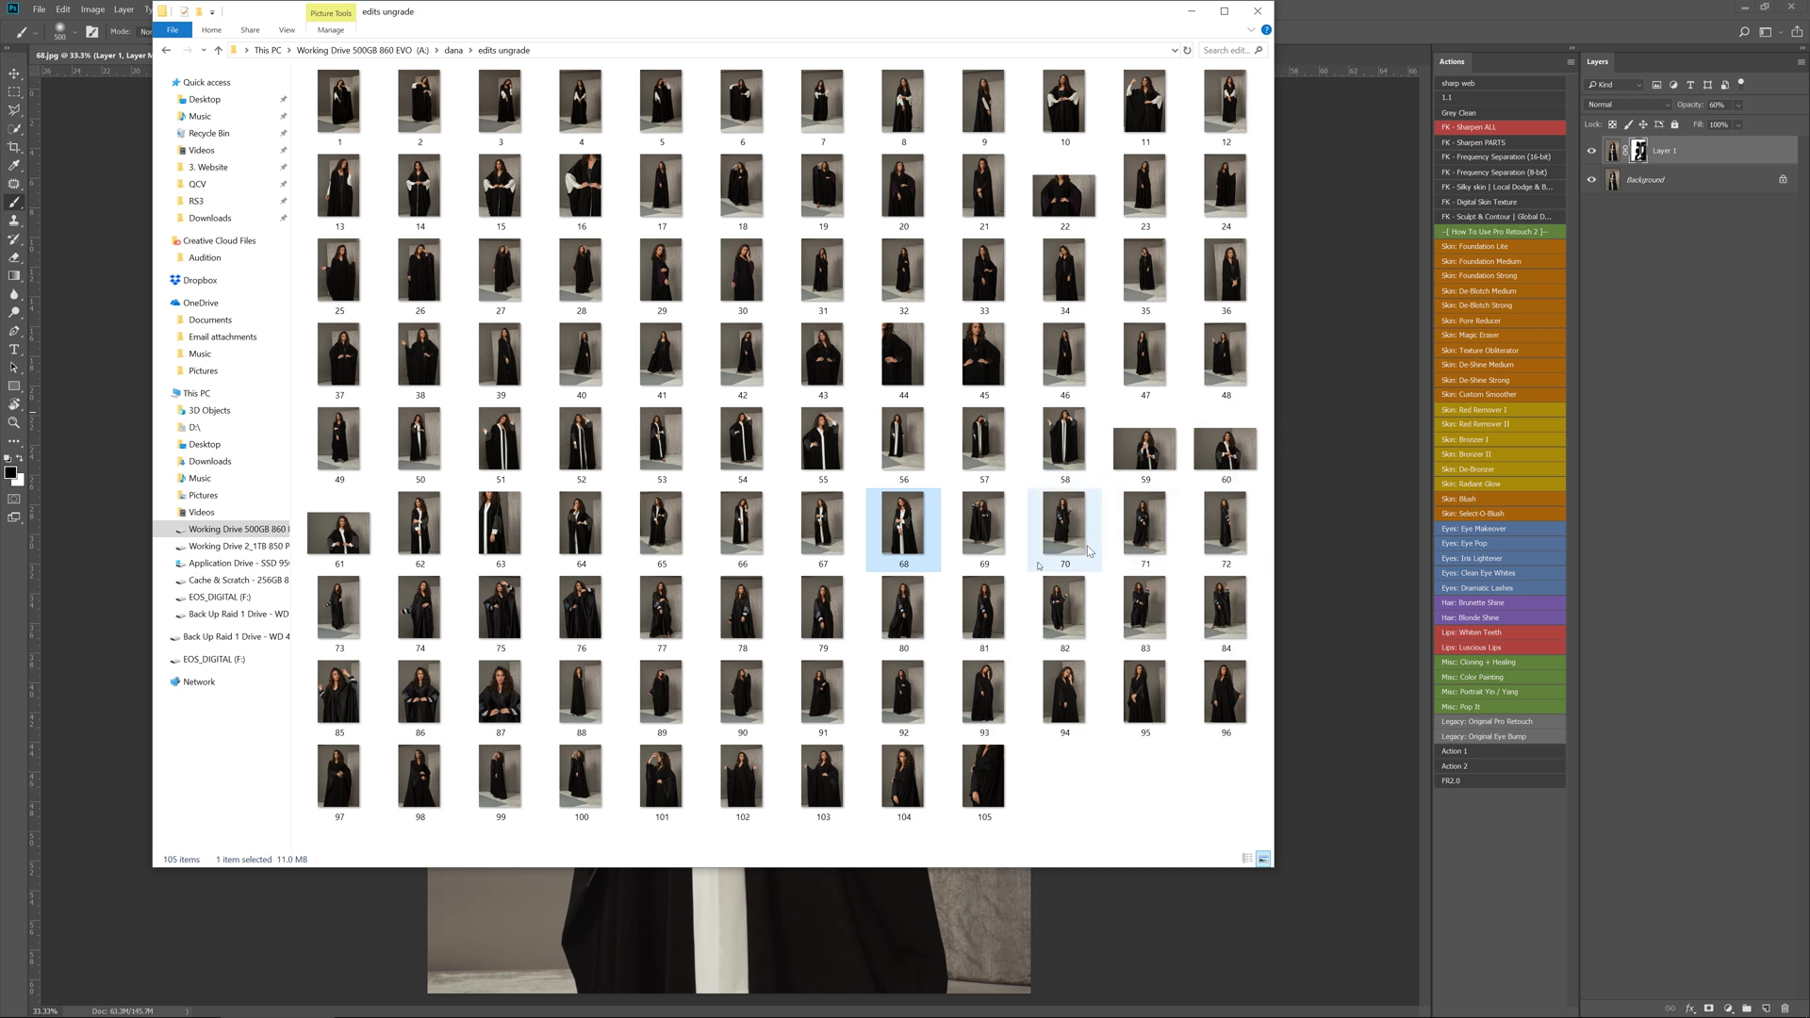
Open 70.jpg, apply Grey Clean with F2, compare Layer 1 on and off, and return to Explorer.
{"action": "left_click_drag", "start_coordinate": [1066, 528], "coordinate": [1300, 152]}
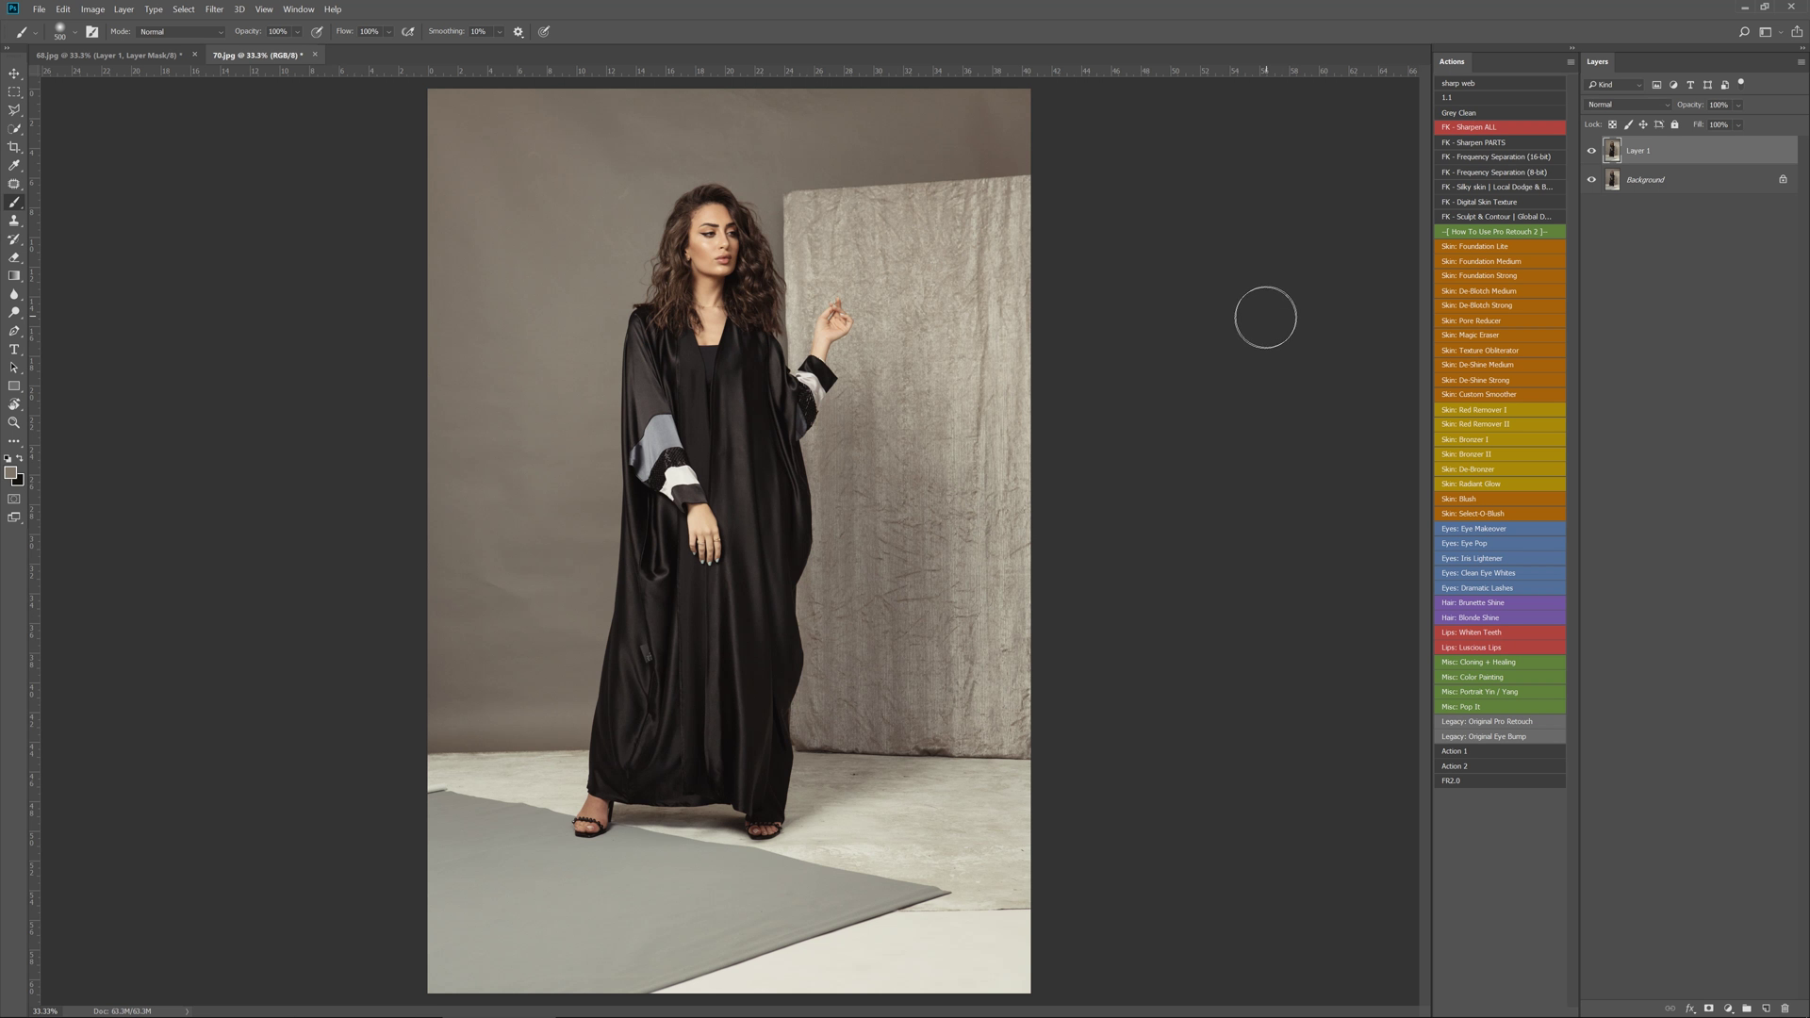
{"action": "key", "text": "F2"}
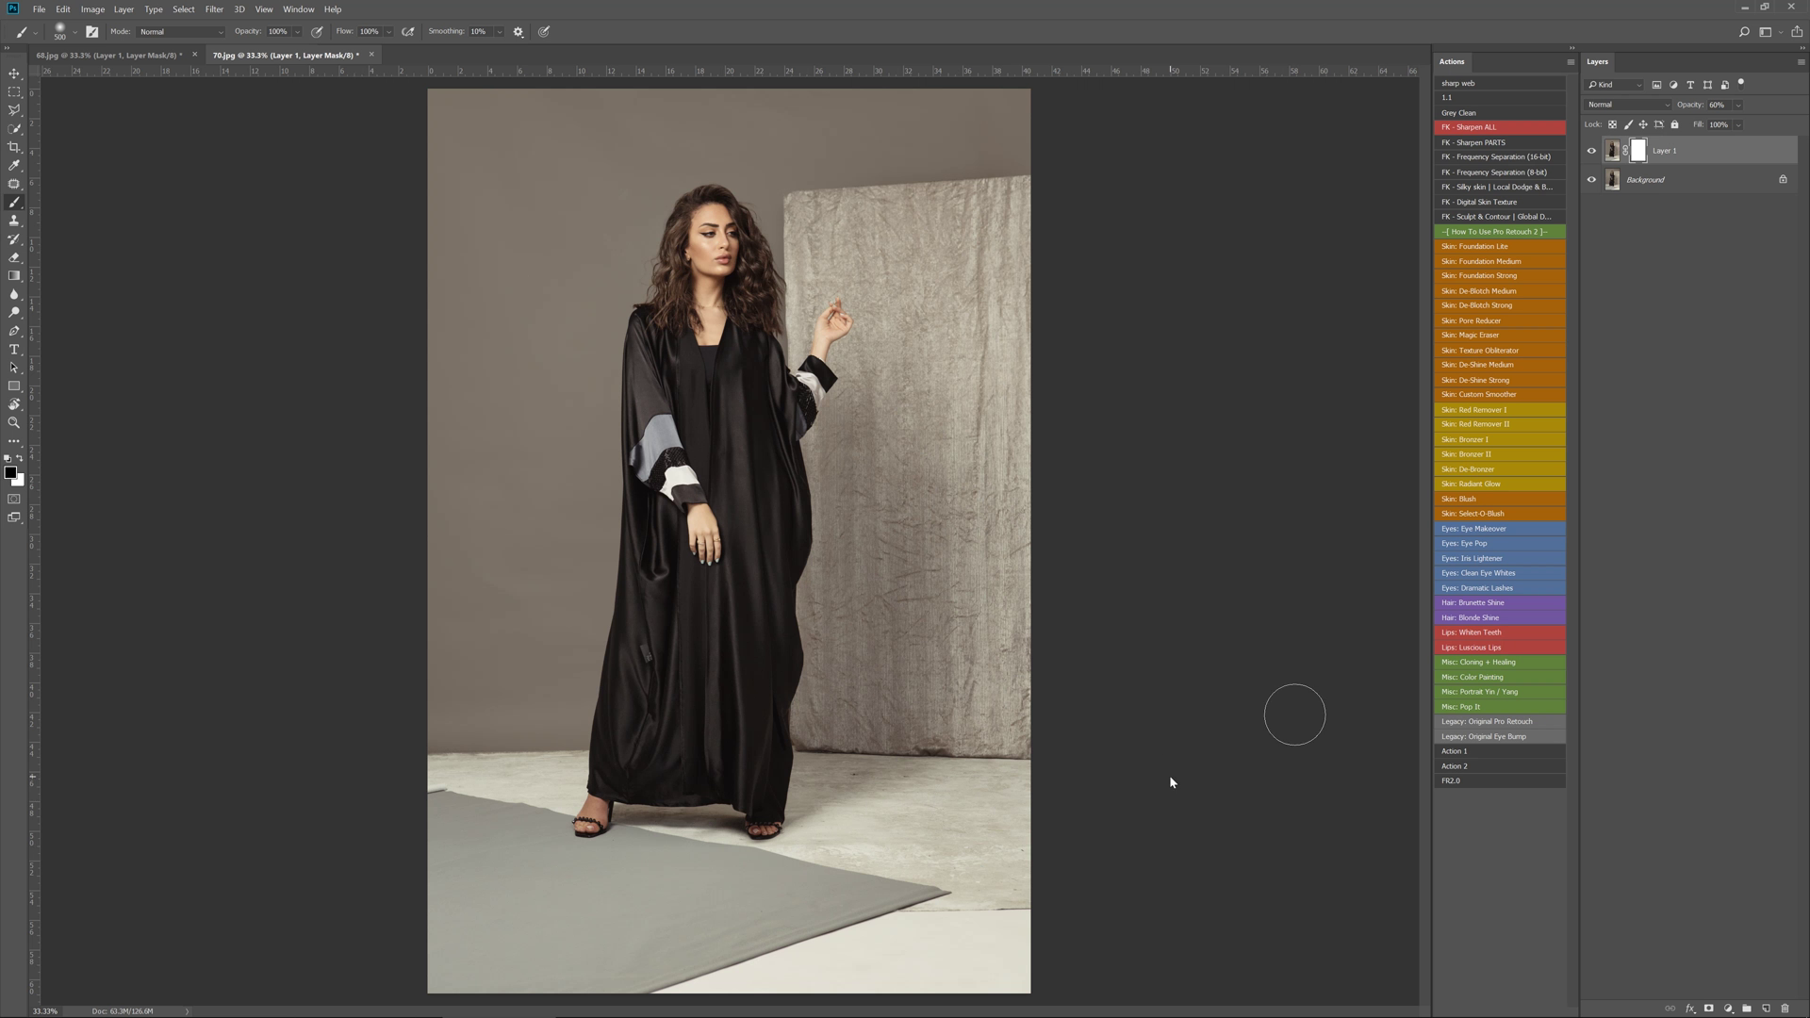
{"action": "left_click", "coordinate": [1592, 151]}
{"action": "left_click", "coordinate": [1591, 152]}
{"action": "key", "text": "alt+Tab"}
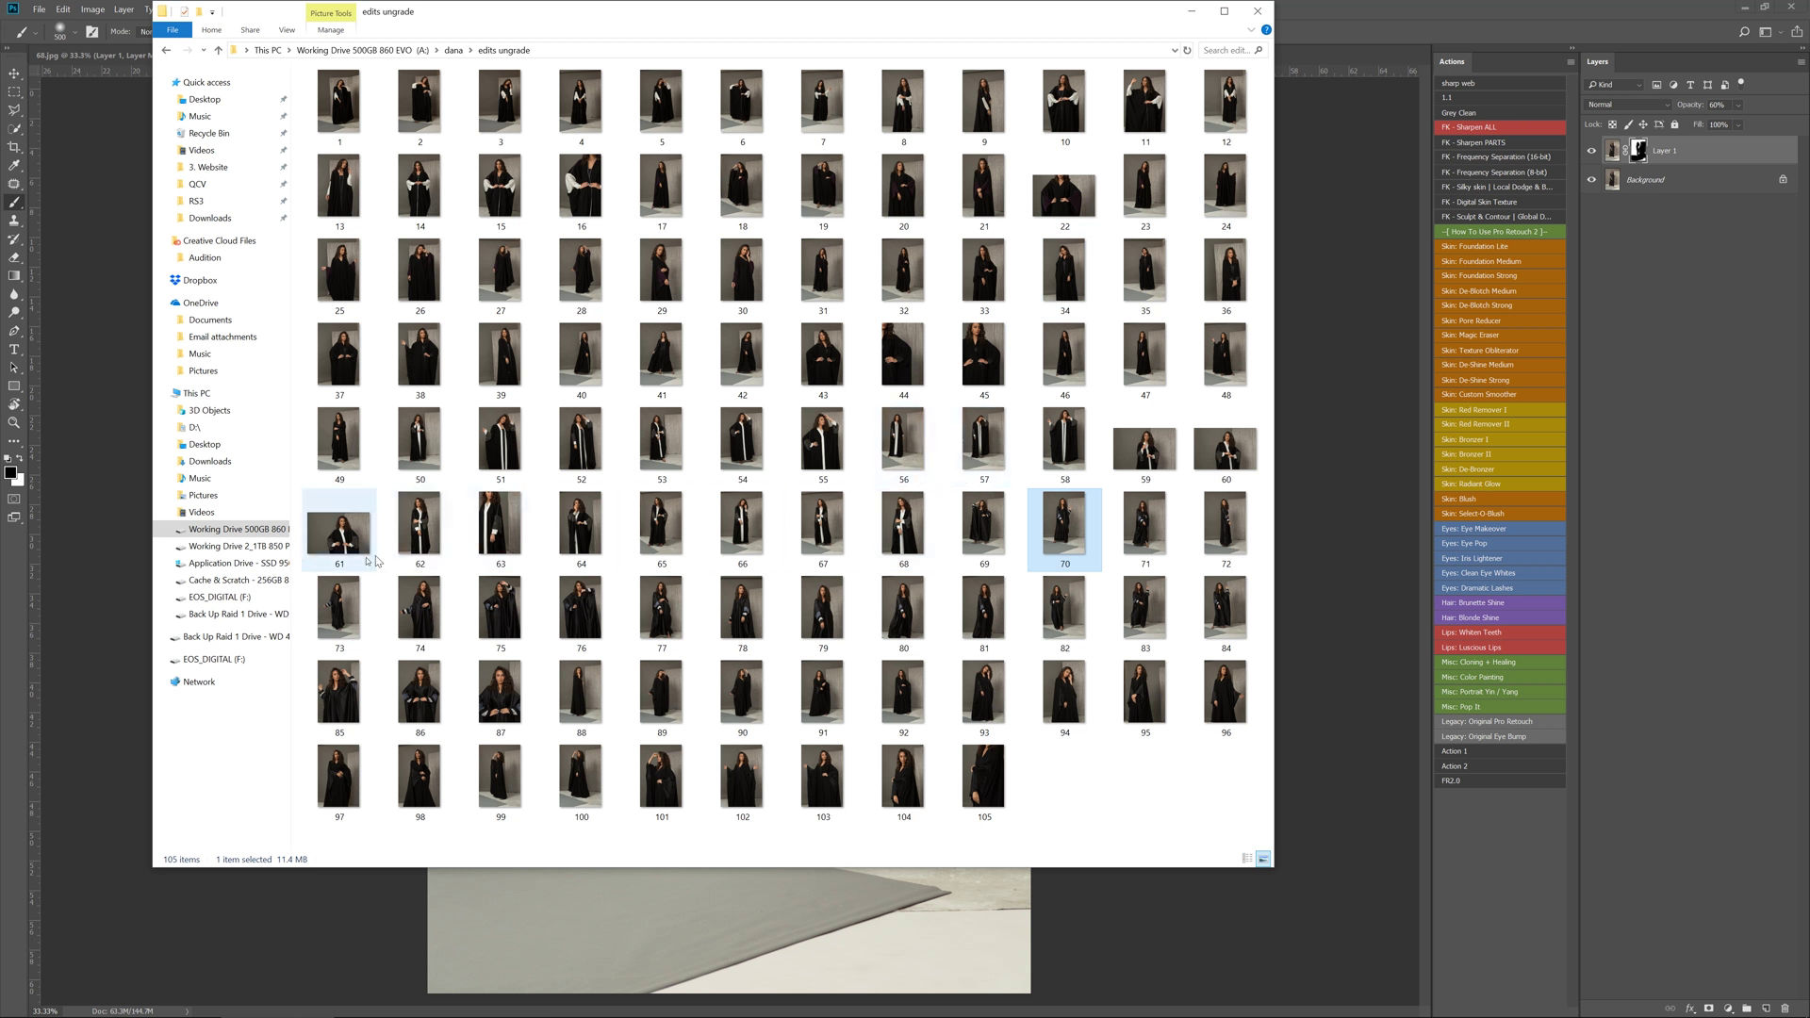
Open 64.jpg, marquee the upper-left backdrop, and run Grey Clean with Shift+F5.
{"action": "left_click_drag", "start_coordinate": [580, 528], "coordinate": [1366, 58]}
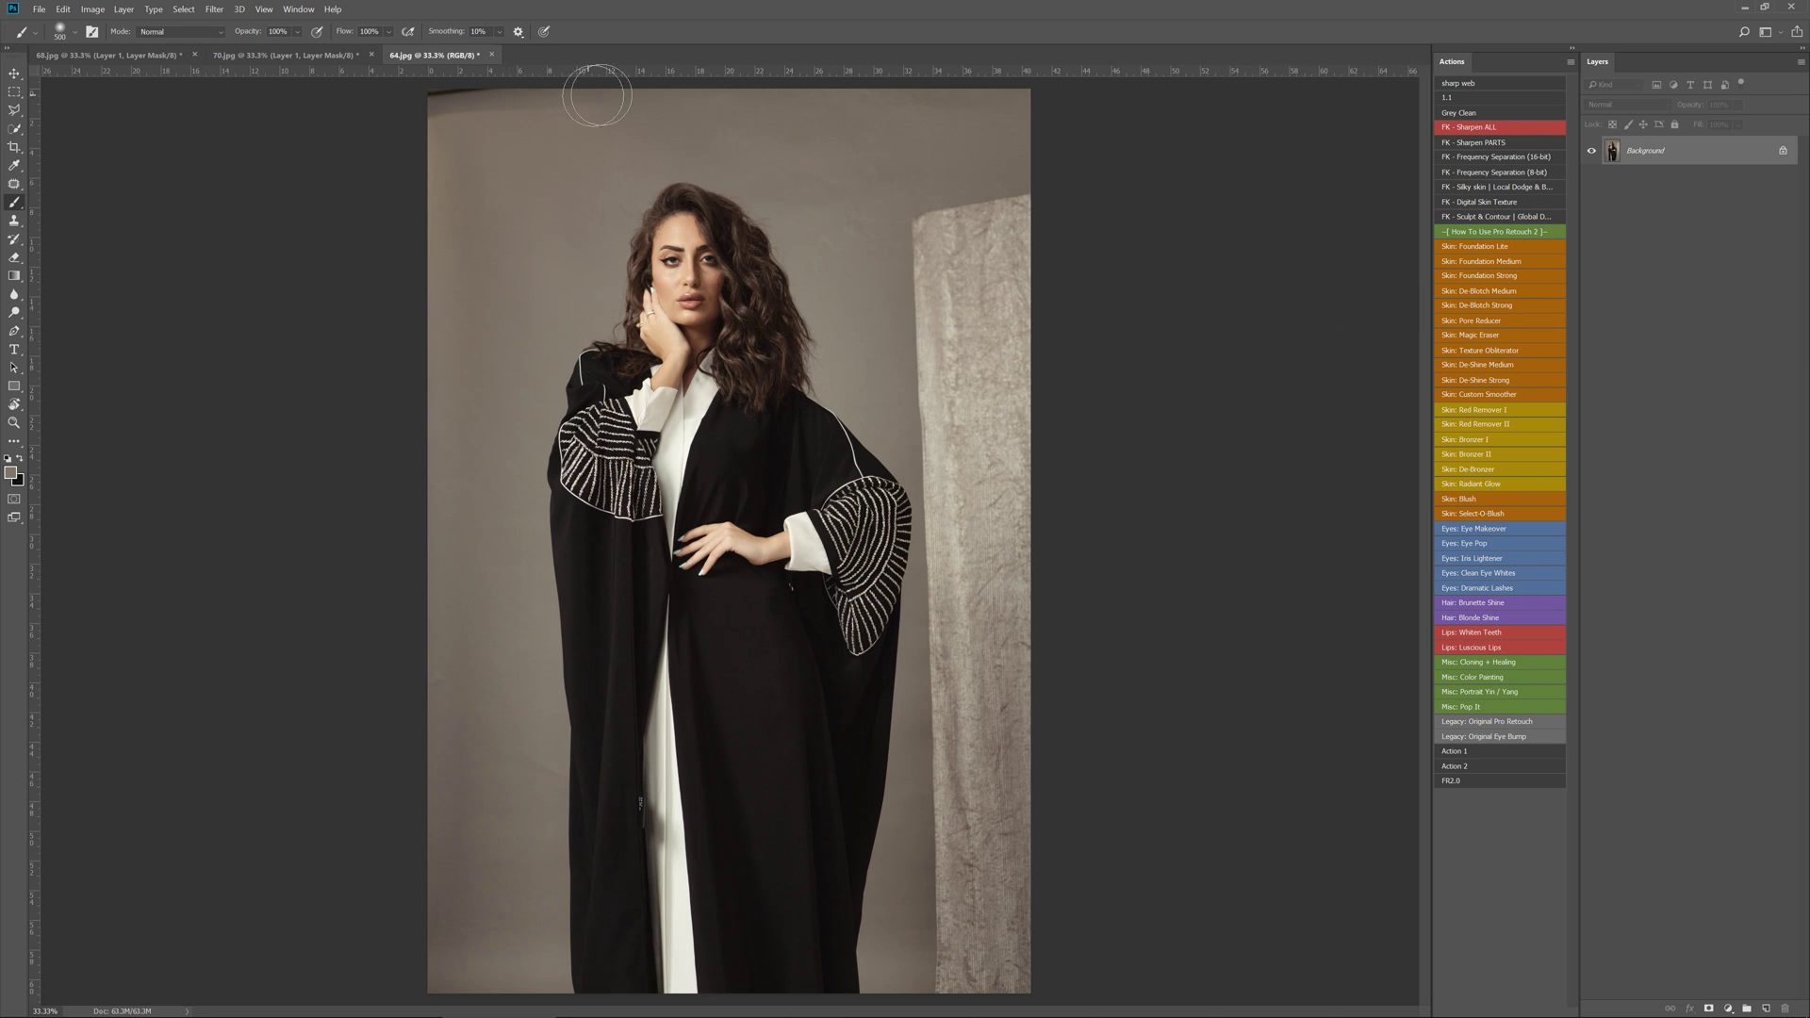
{"action": "key", "text": "m"}
{"action": "left_click_drag", "start_coordinate": [410, 84], "coordinate": [657, 119]}
{"action": "key", "text": "shift+F5"}
{"action": "key", "text": "Return"}
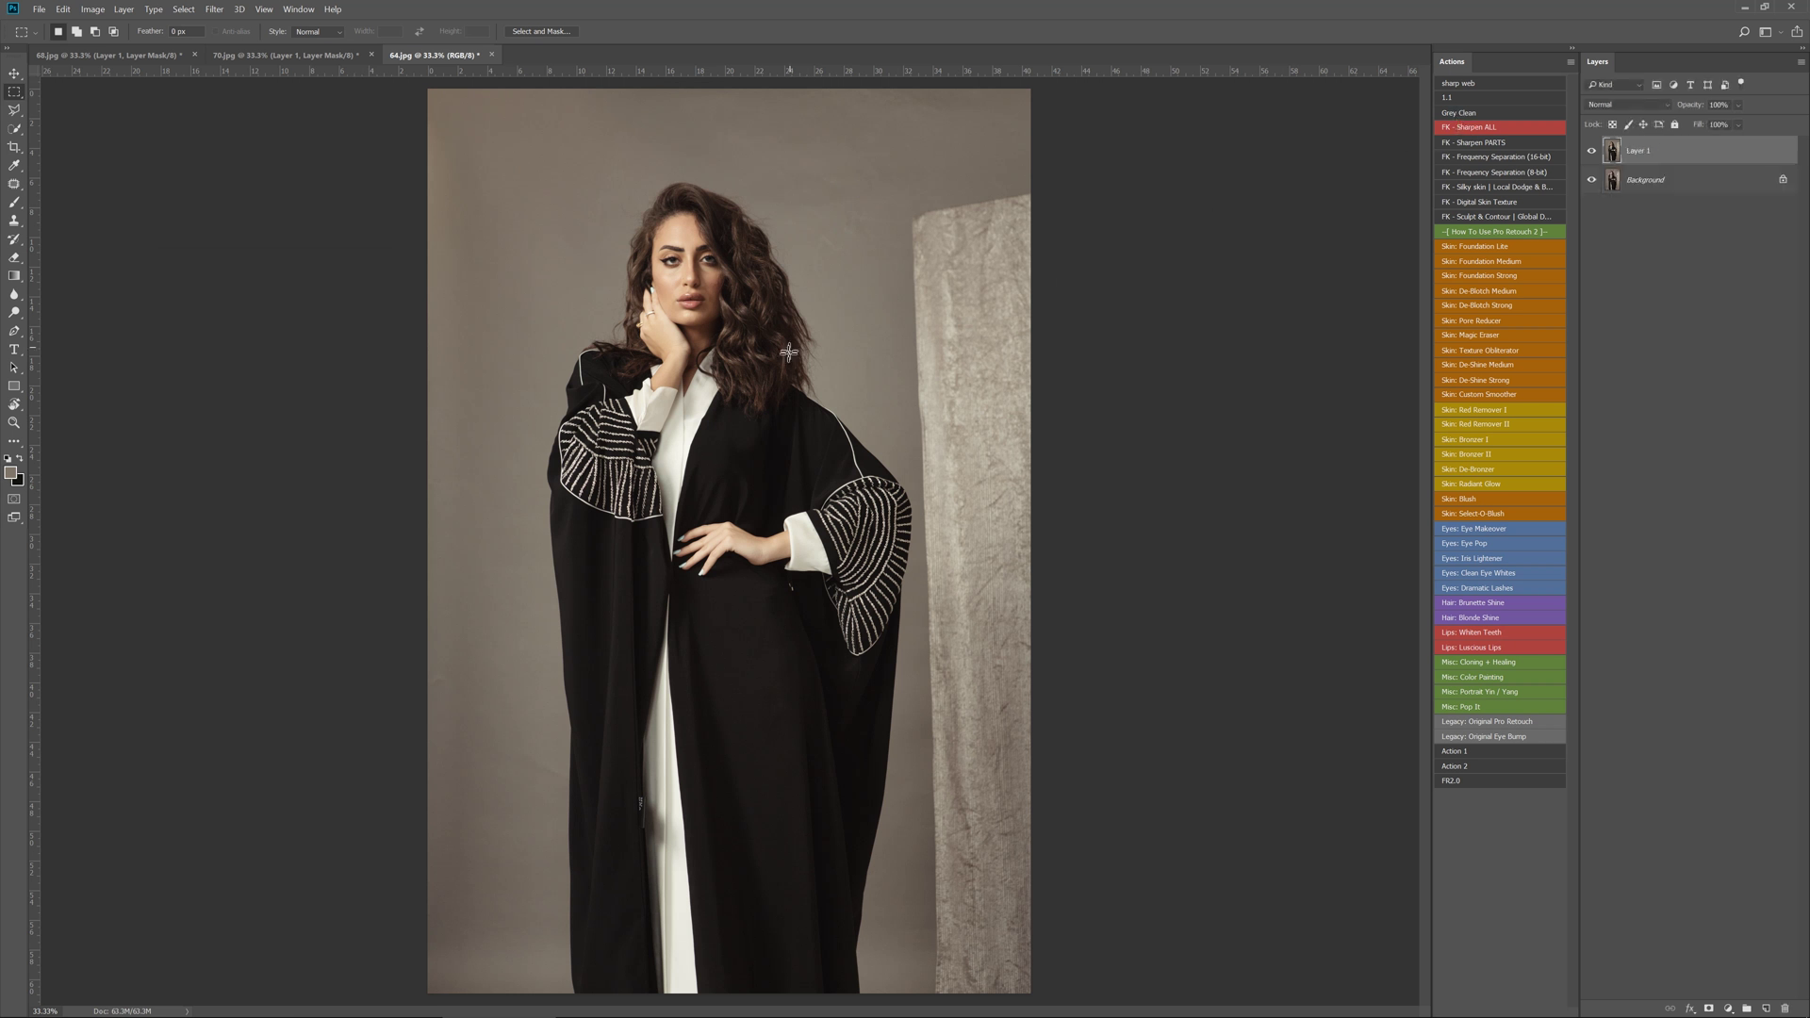
{"action": "key", "text": "b"}
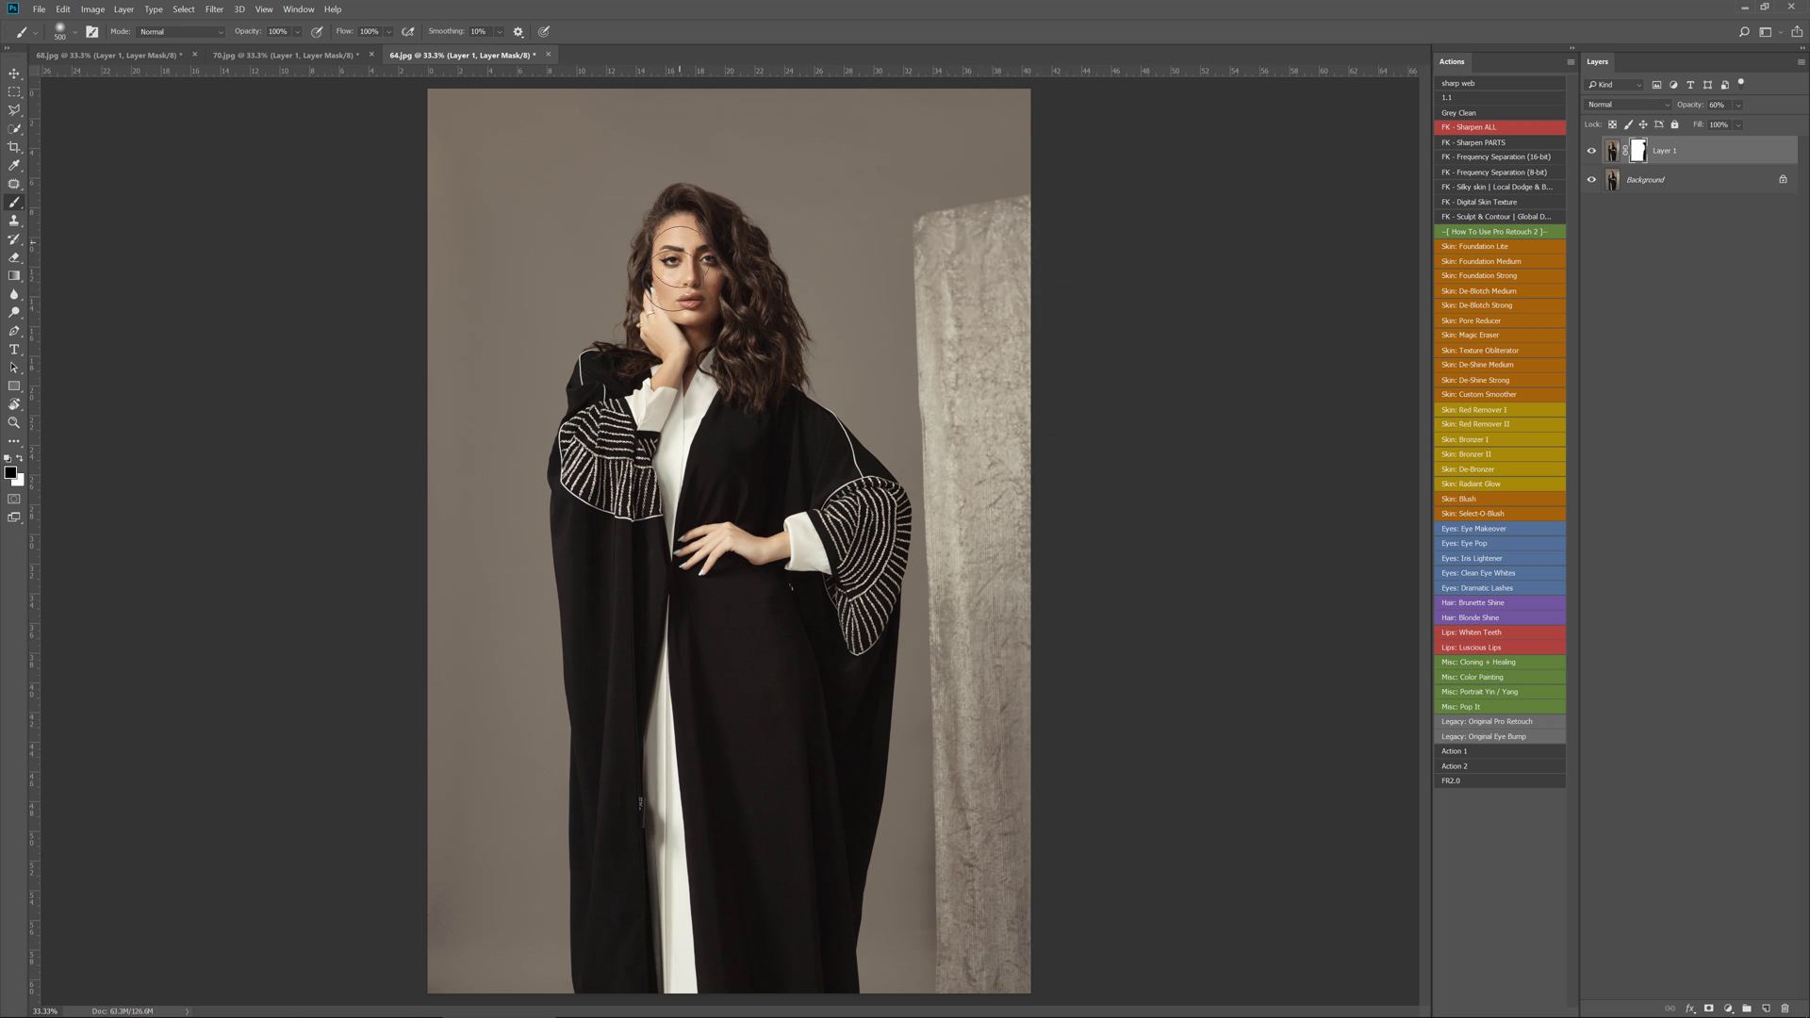
Paint black on Layer 1's mask over the model, compare against the original, then switch to white.
{"action": "mouse_move", "coordinate": [684, 317]}
{"action": "left_mouse_down"}
{"action": "mouse_move", "coordinate": [645, 581]}
{"action": "mouse_move", "coordinate": [698, 585]}
{"action": "mouse_move", "coordinate": [775, 633]}
{"action": "mouse_move", "coordinate": [956, 556]}
{"action": "left_mouse_up"}
{"action": "left_click", "coordinate": [1591, 153]}
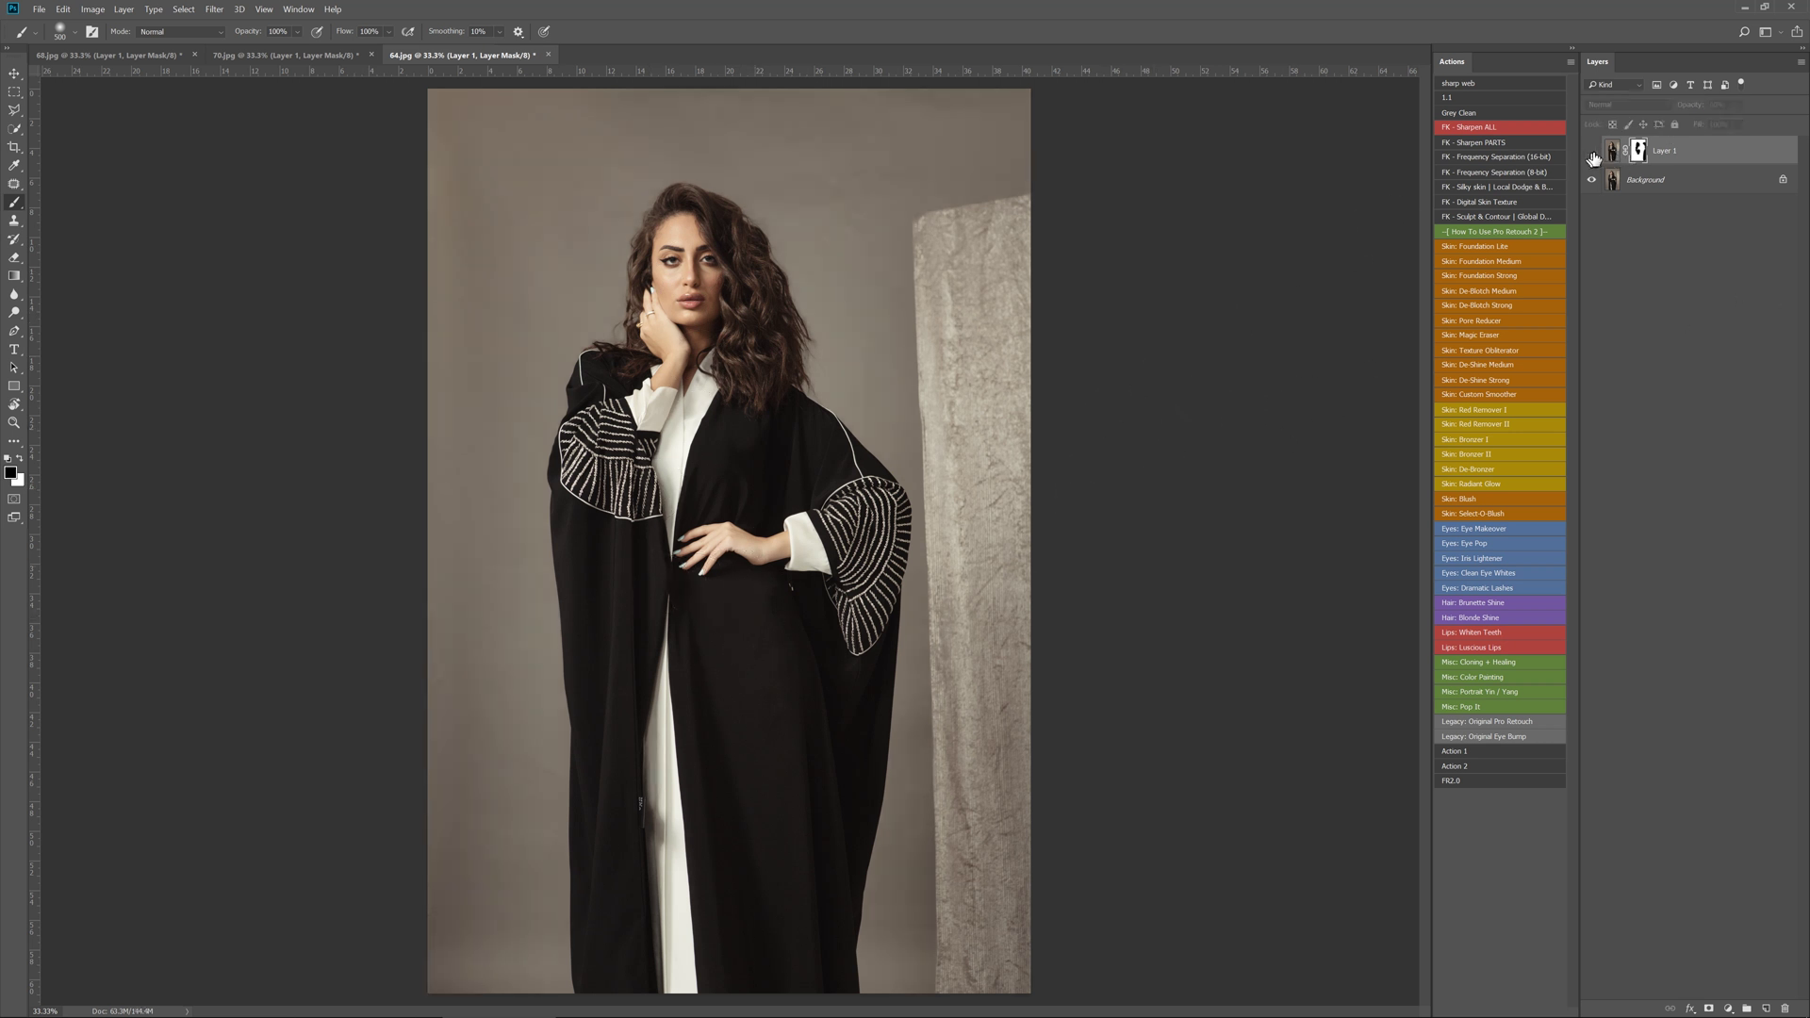
{"action": "left_click", "coordinate": [1594, 155]}
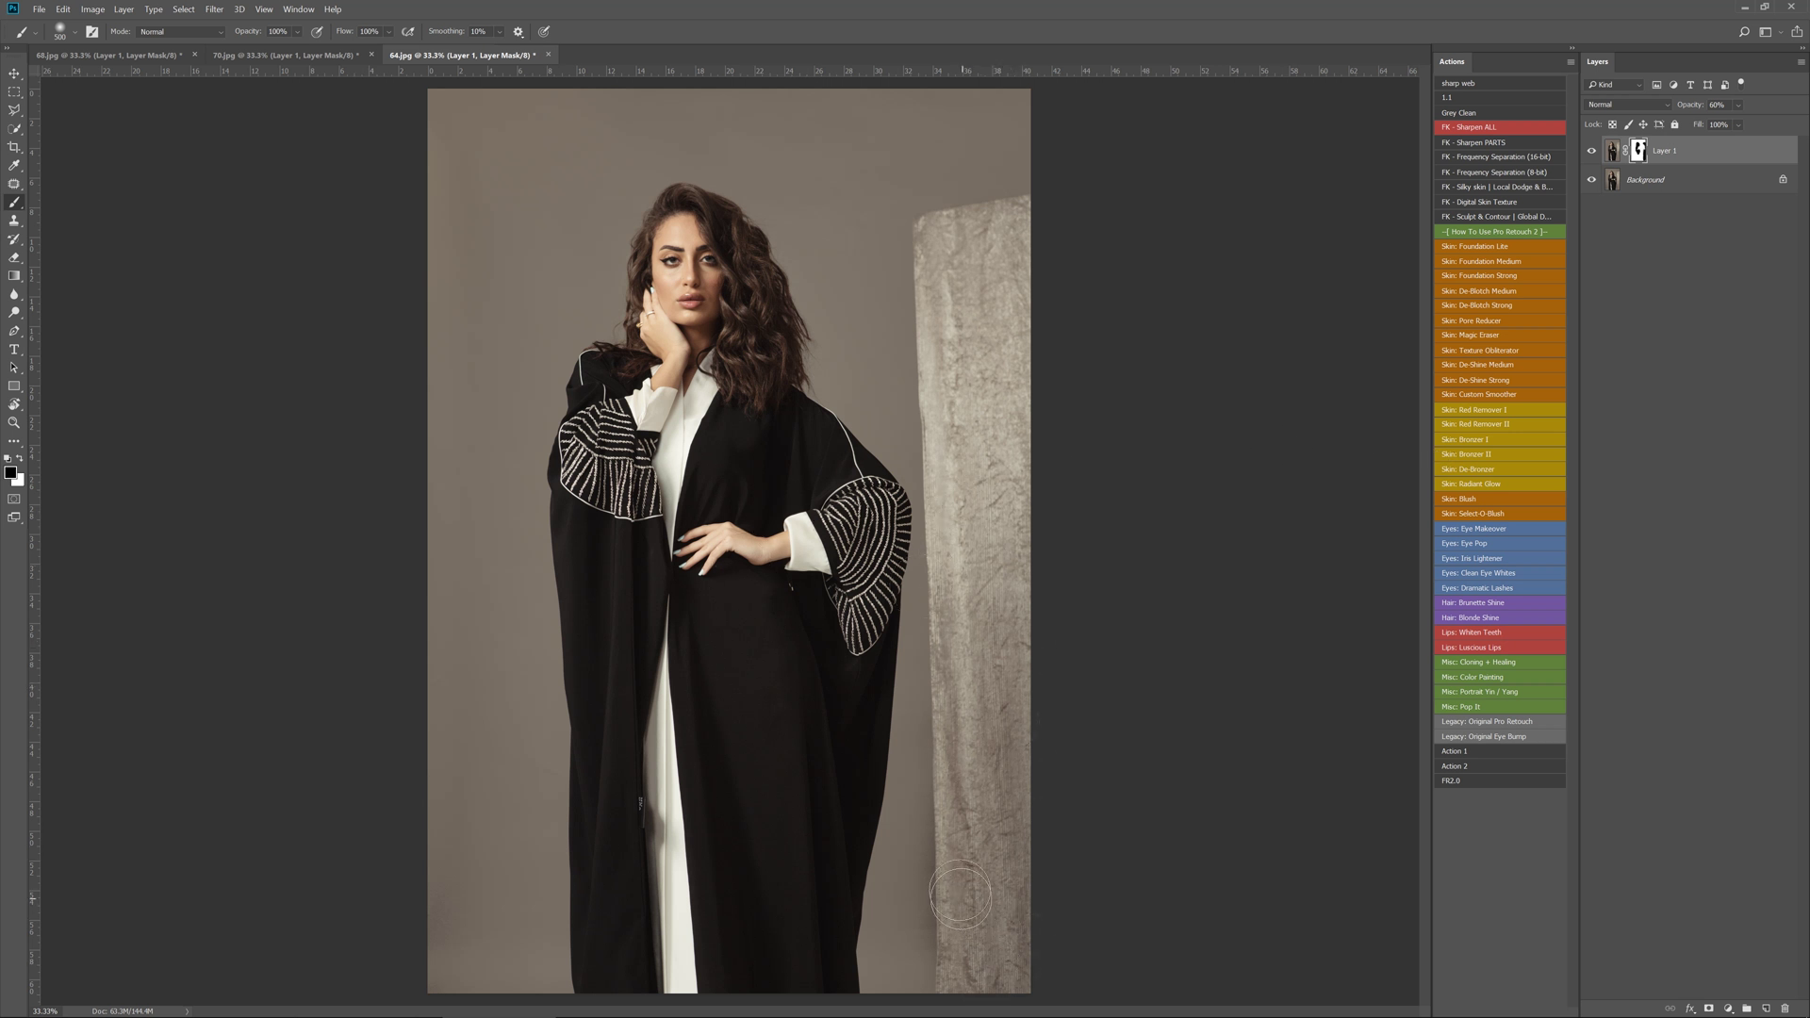
{"action": "key", "text": "x"}
{"action": "key", "text": "x"}
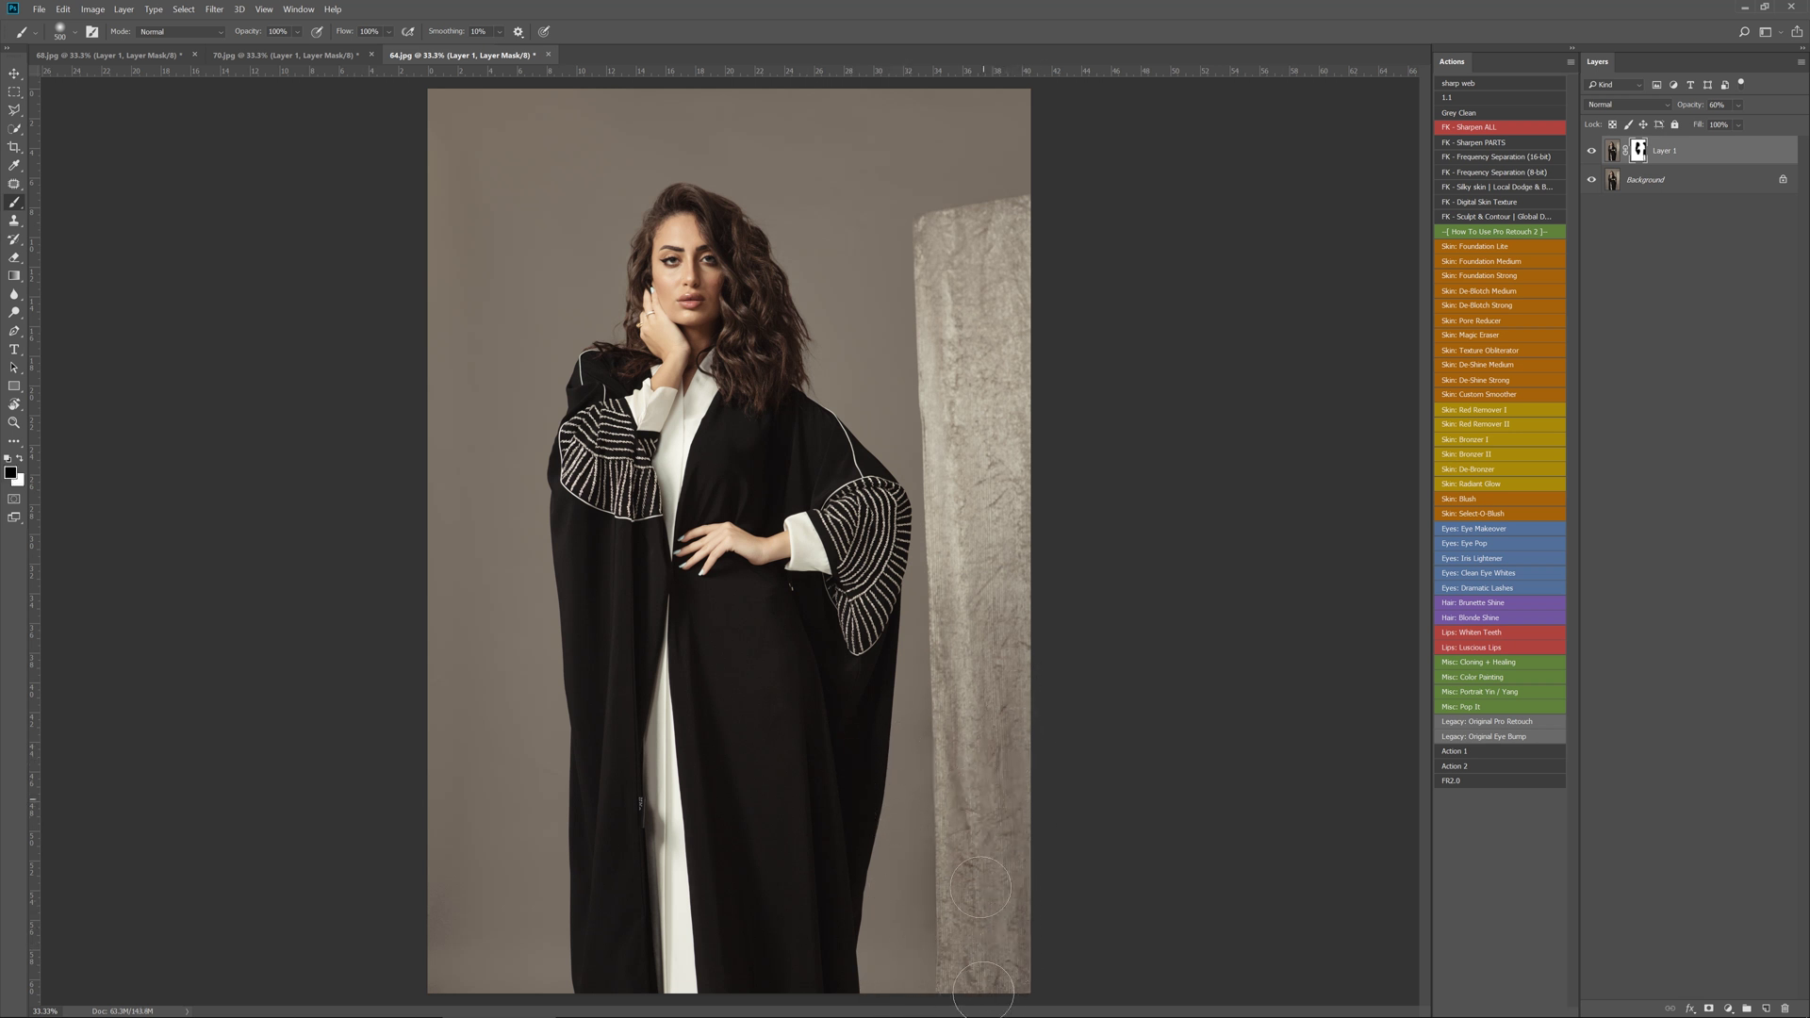